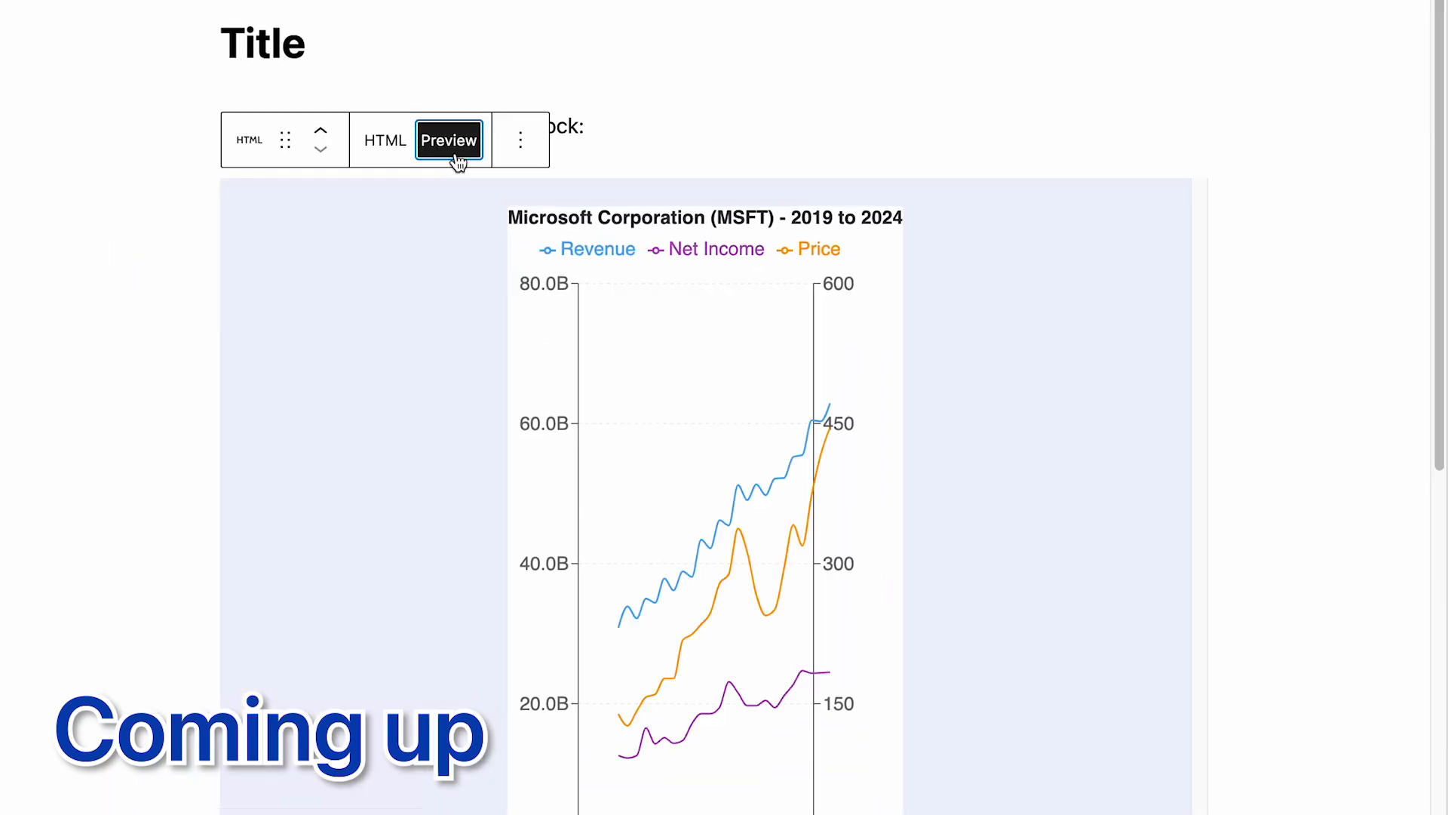
pyautogui.scroll(-2, 646, 381)
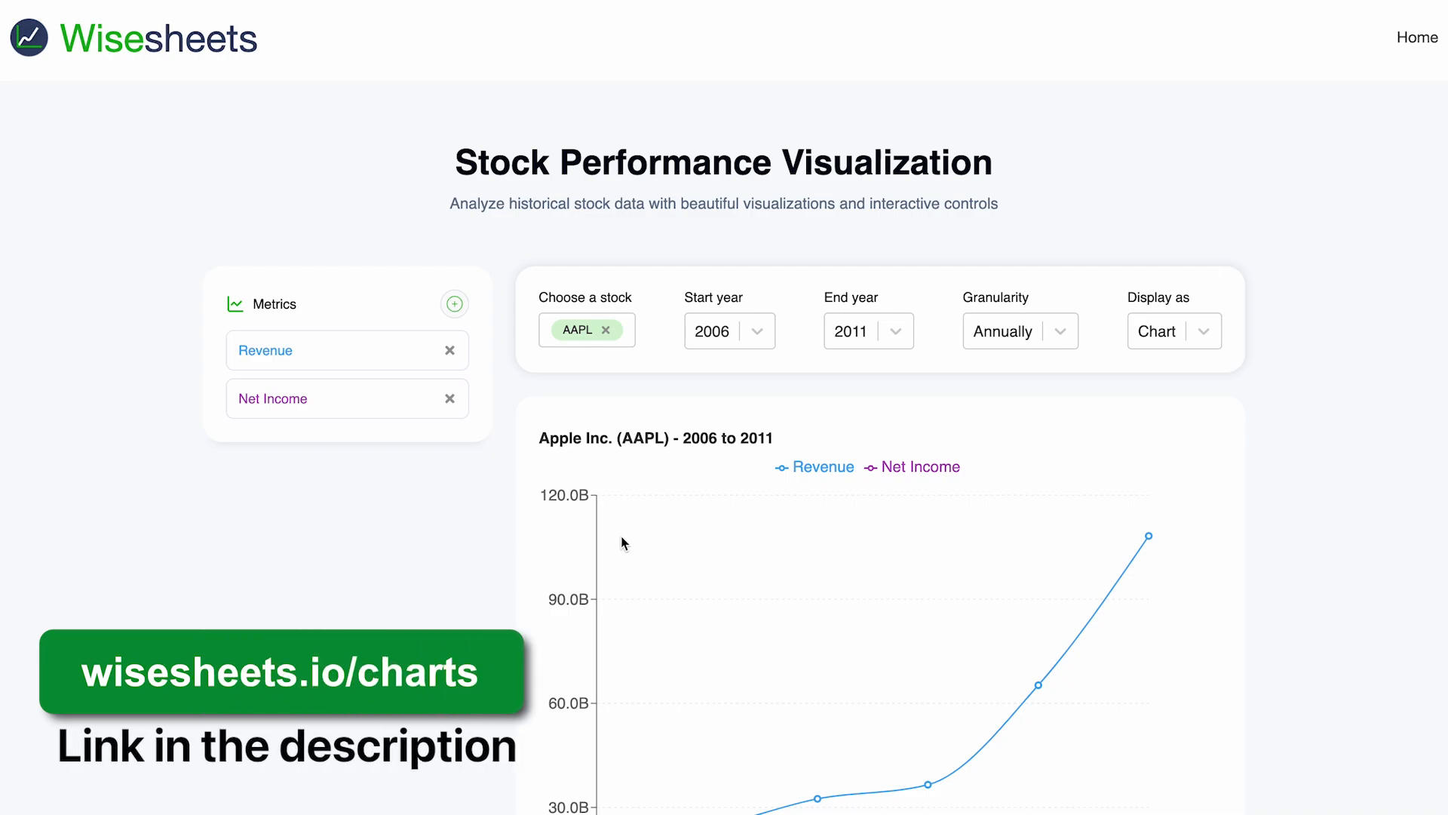
# Replace the AAPL stock with Microsoft Corporation - MSFT as the charted company.
pyautogui.scroll(-1, 870, 294)
pyautogui.scroll(-2, 871, 294)
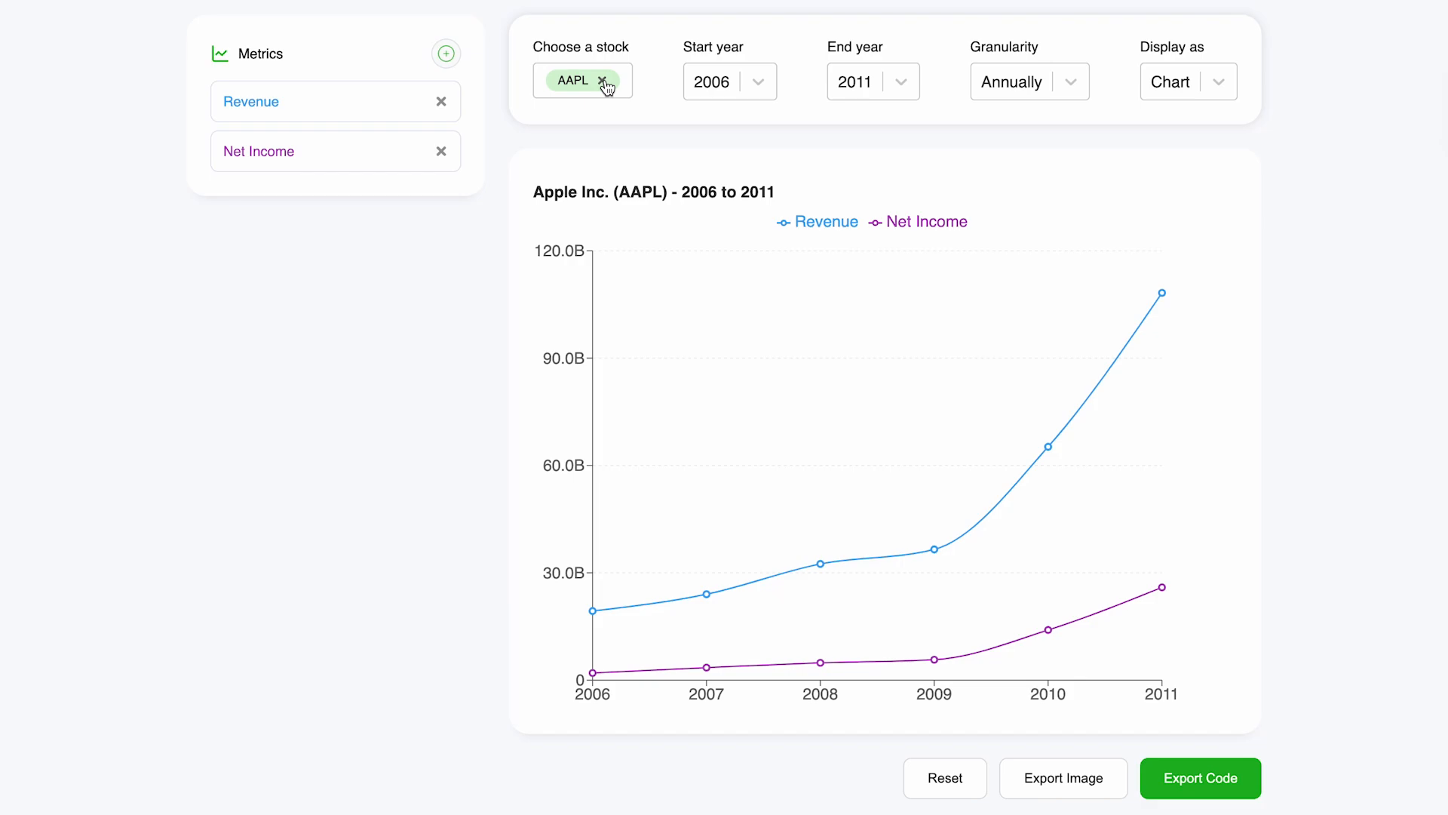
pyautogui.click(603, 81)
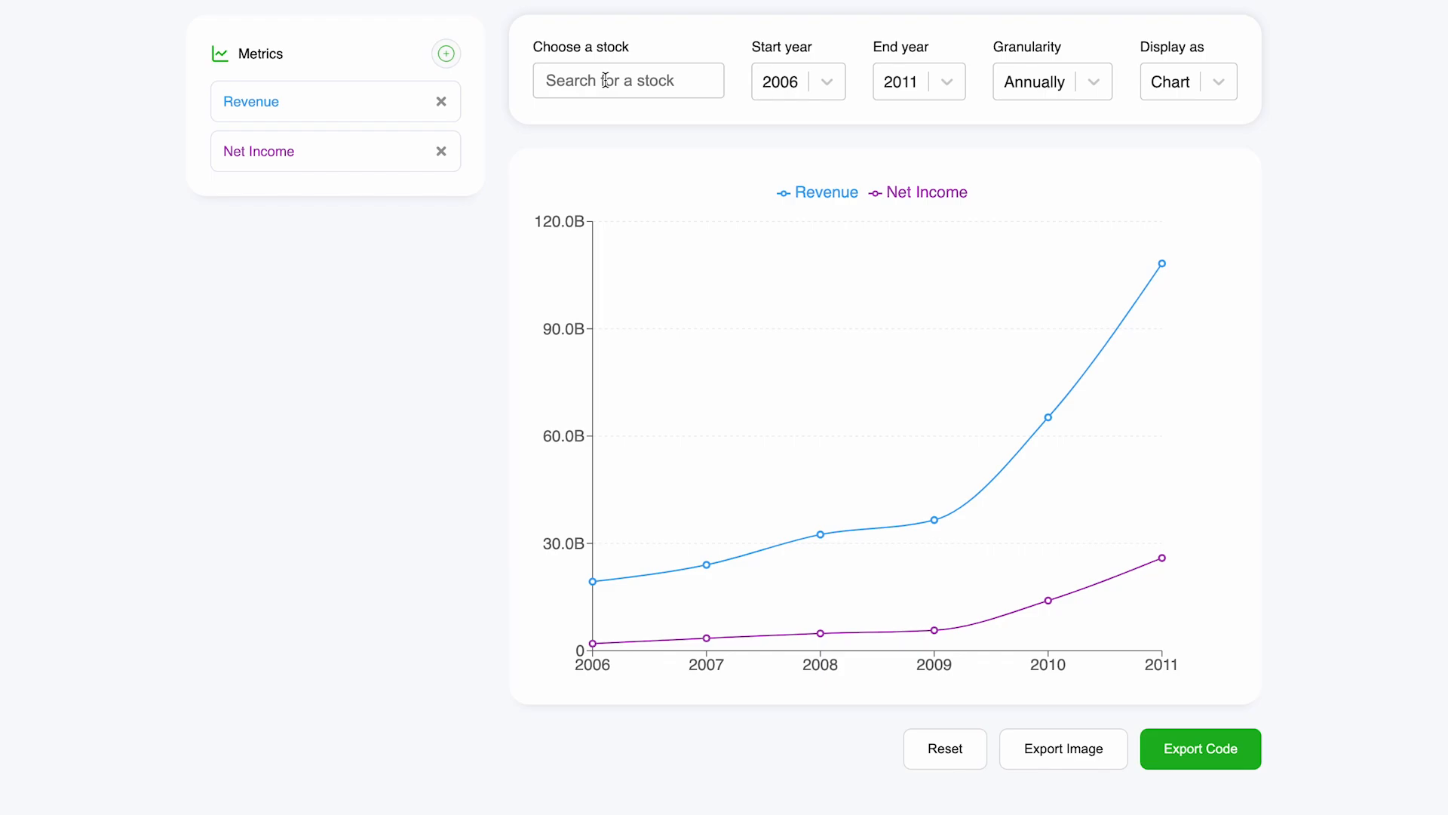
pyautogui.write('microsoft')
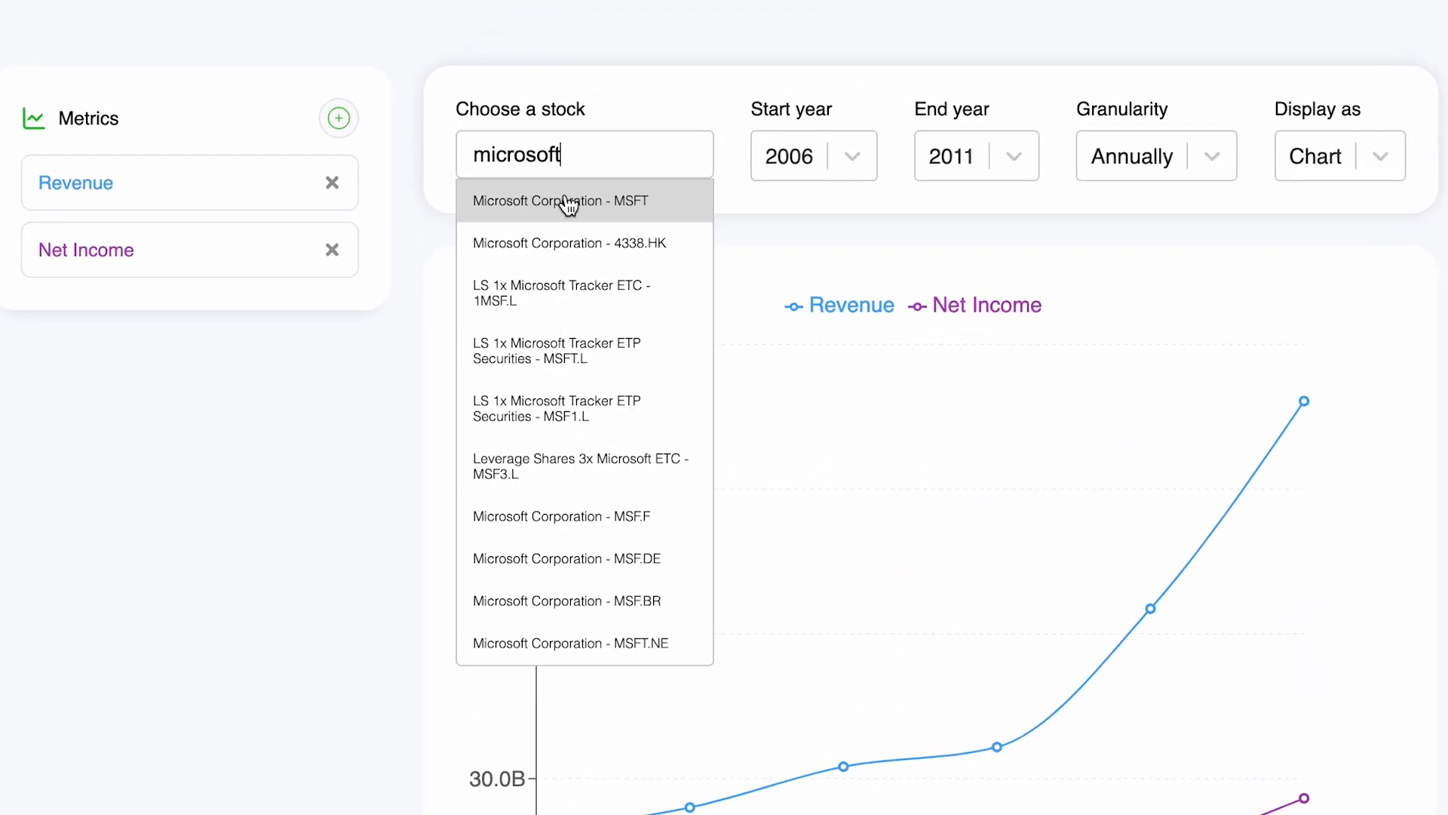
pyautogui.click(567, 202)
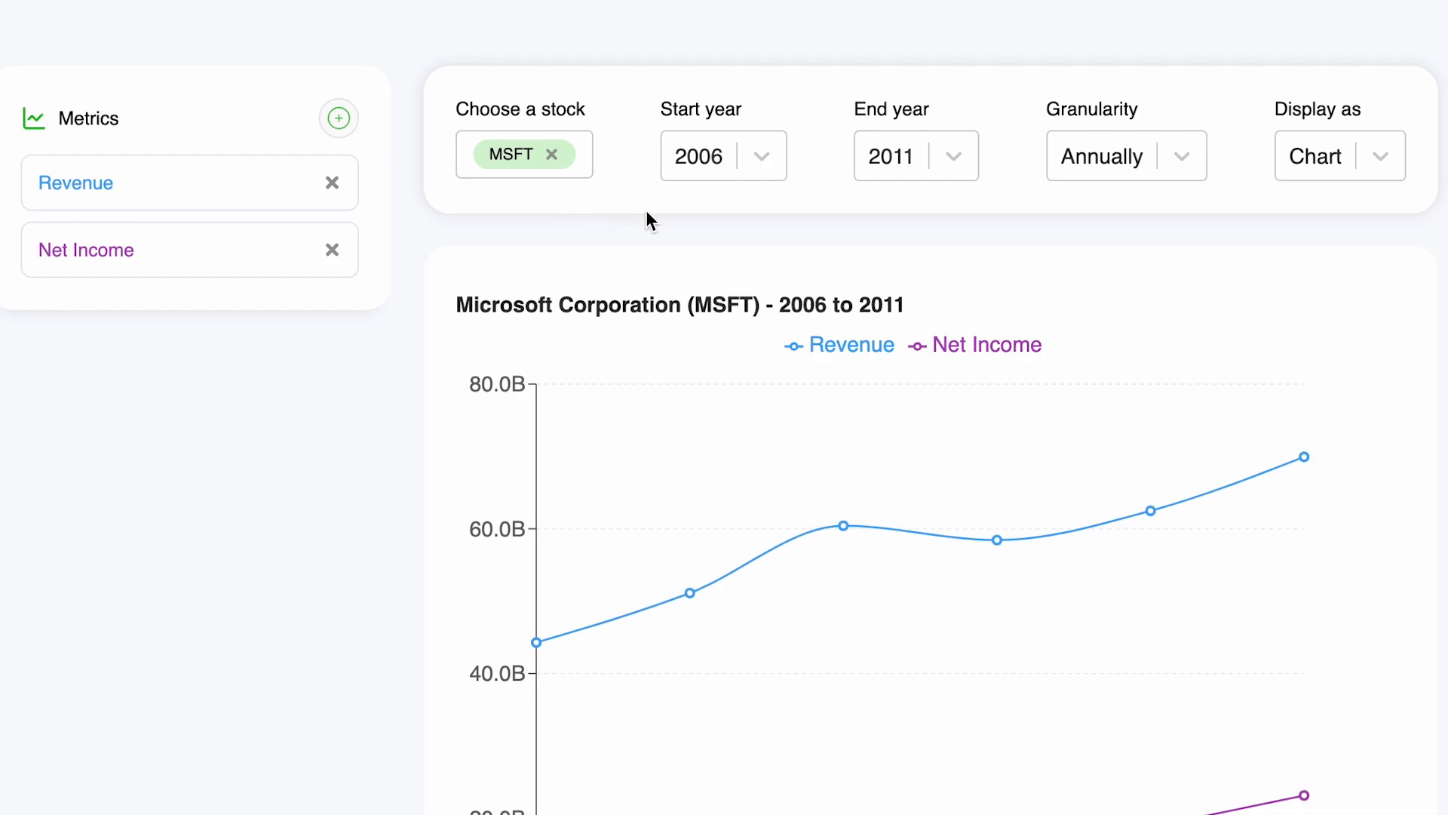
# Set the end year of the Microsoft chart to 2024.
pyautogui.click(955, 159)
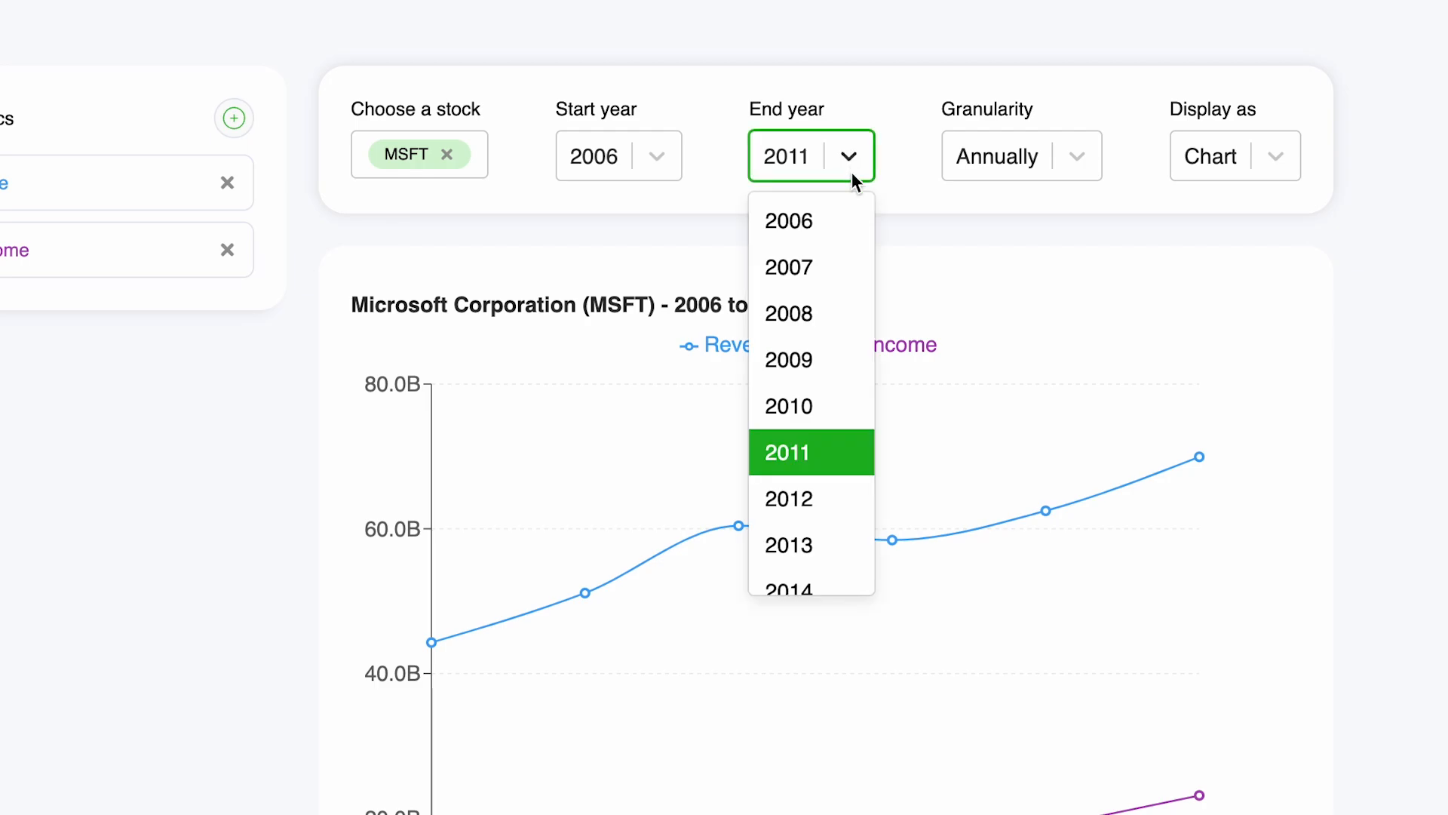
pyautogui.scroll(-3, 825, 387)
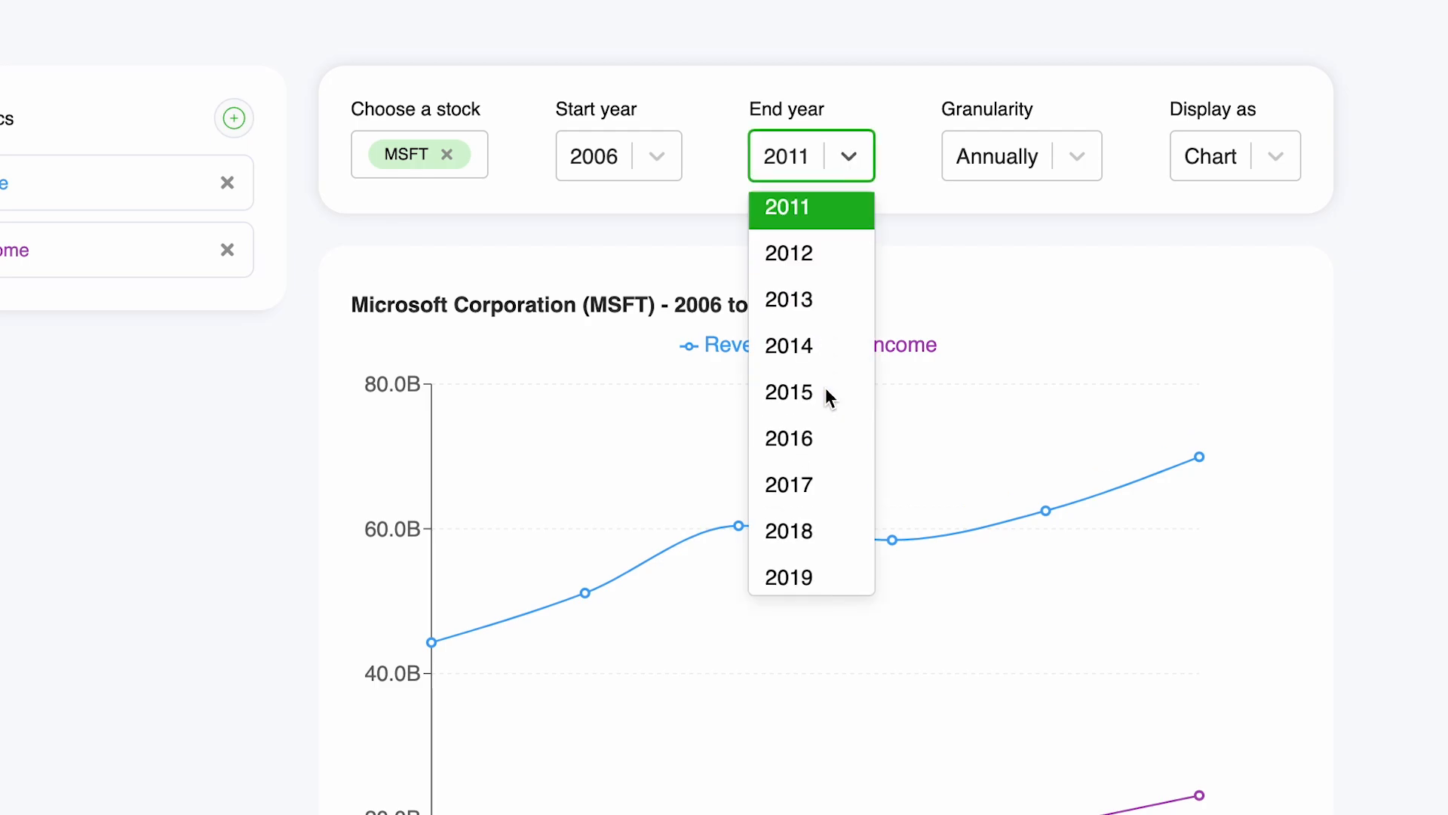
pyautogui.scroll(-4, 825, 387)
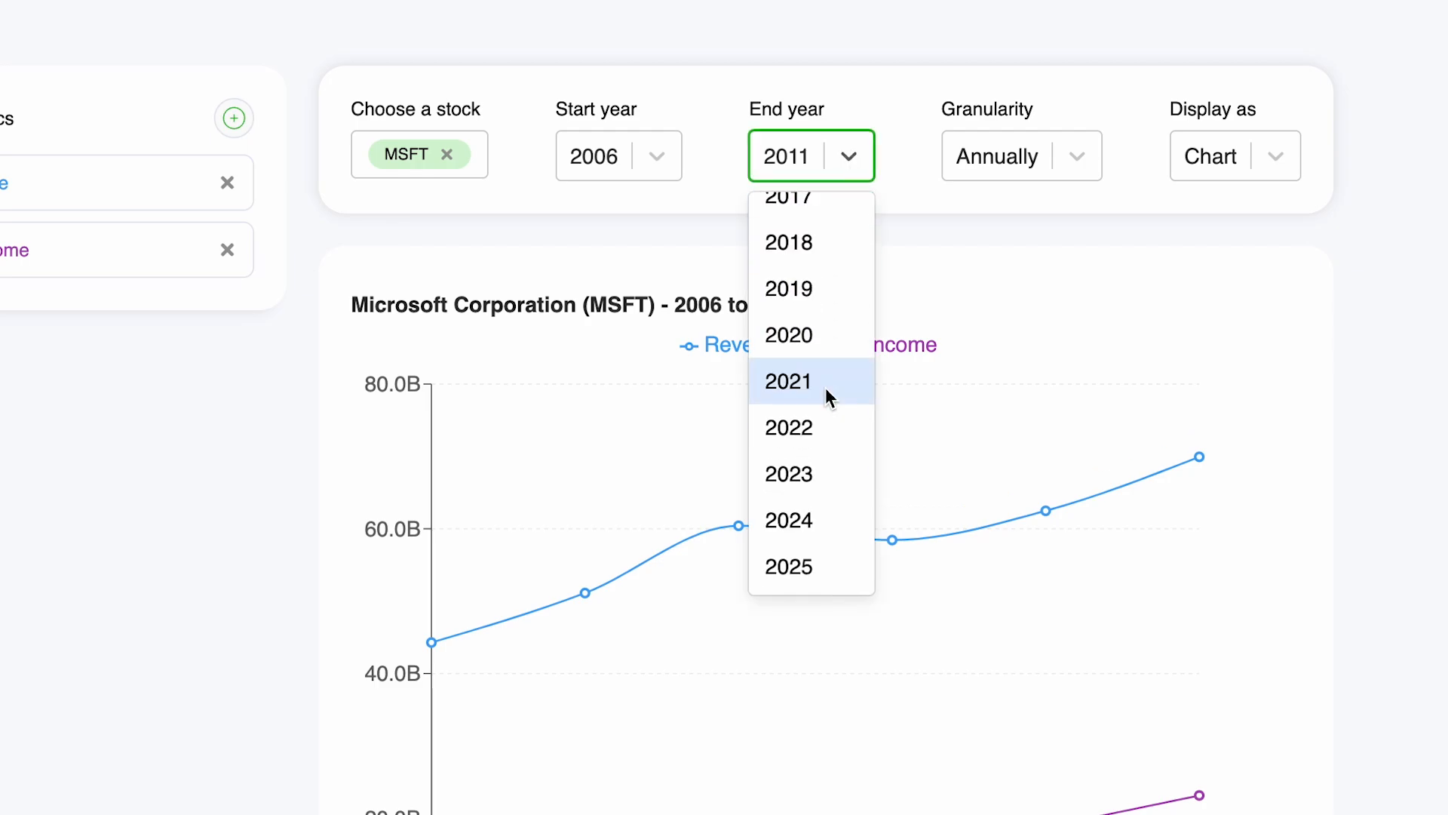
pyautogui.click(816, 521)
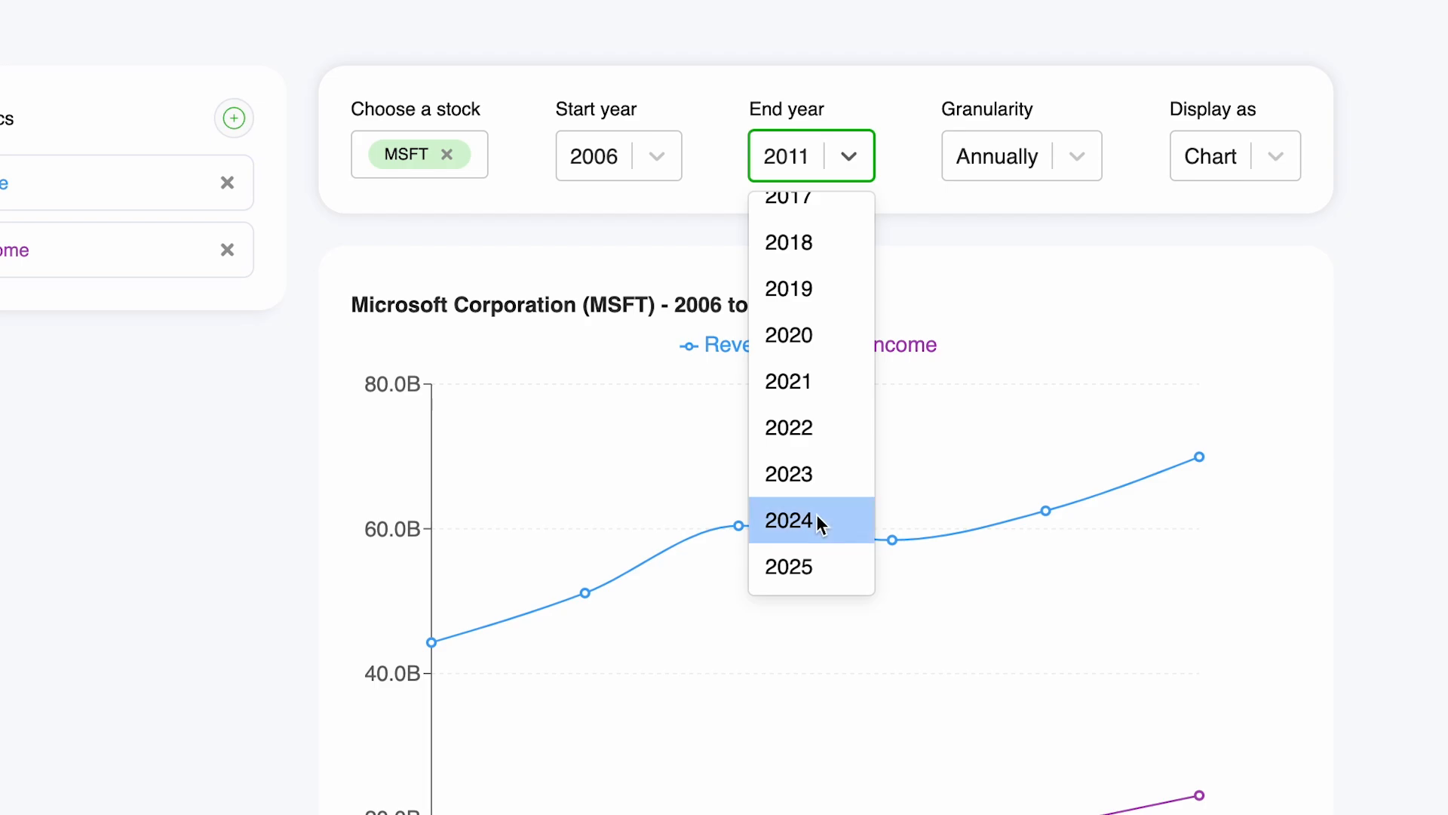
# Set the start year to 2019 and the granularity to Quarterly.
pyautogui.click(663, 163)
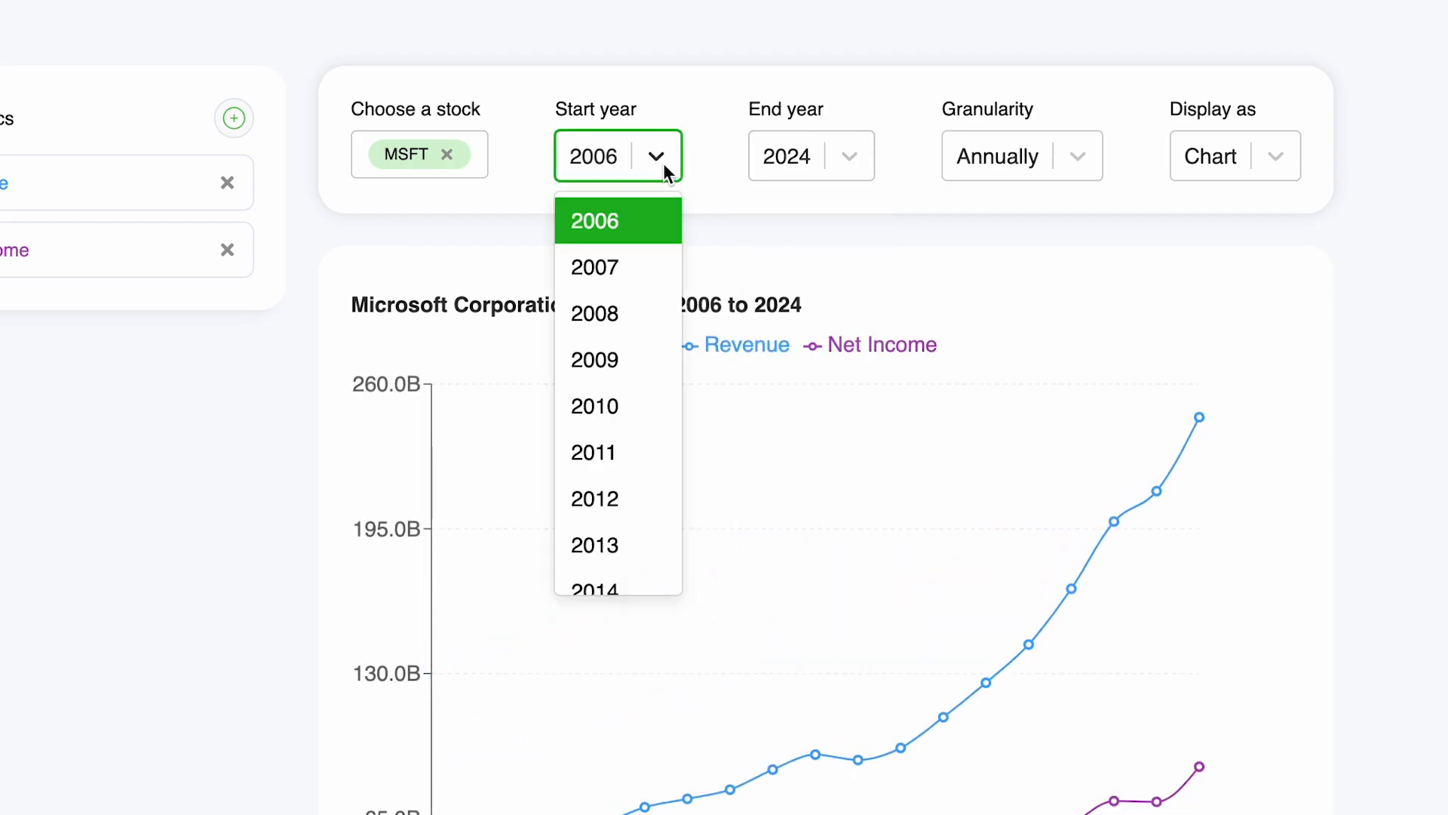
pyautogui.scroll(-3, 645, 368)
pyautogui.scroll(-1, 645, 368)
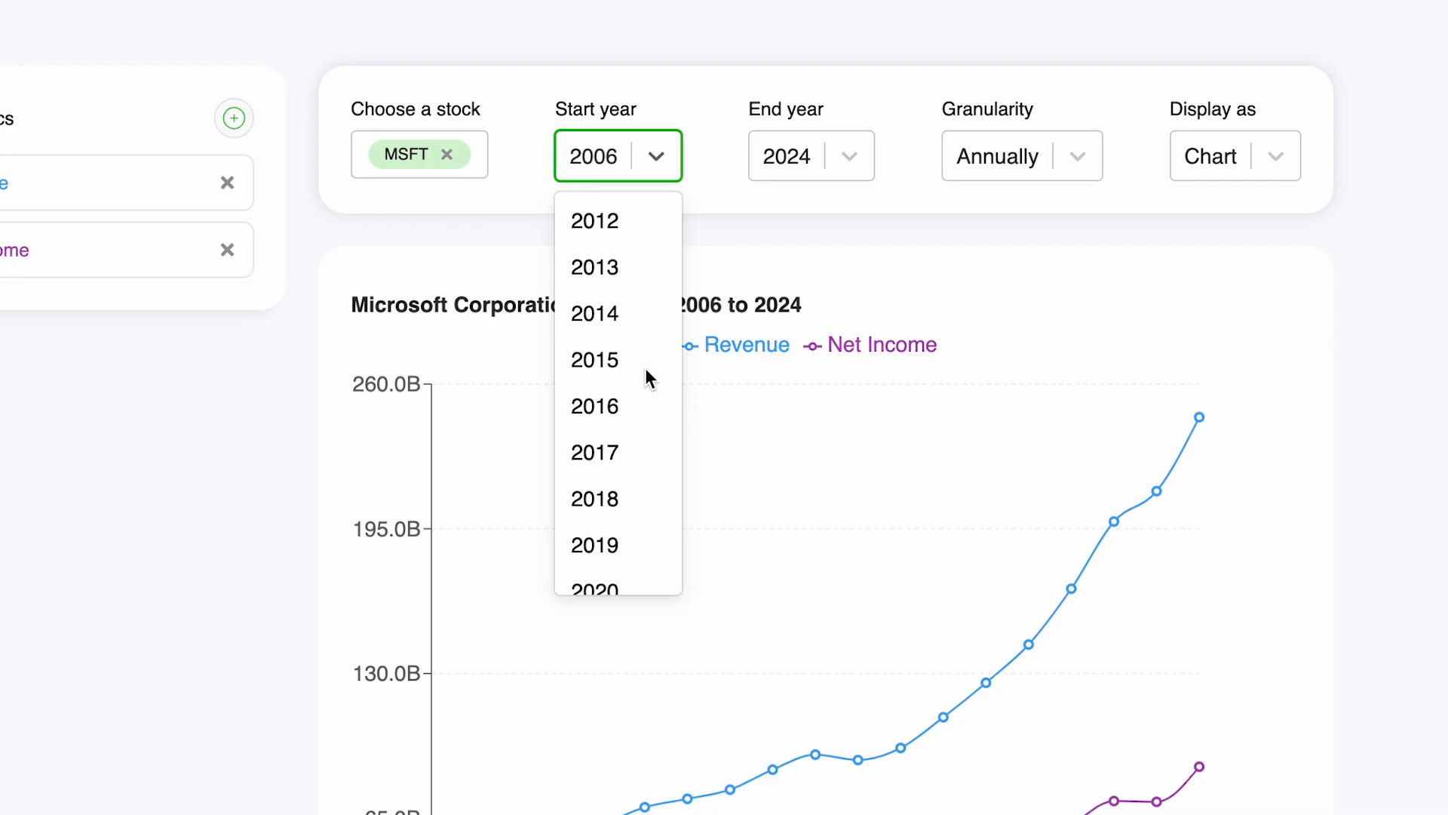
pyautogui.click(614, 525)
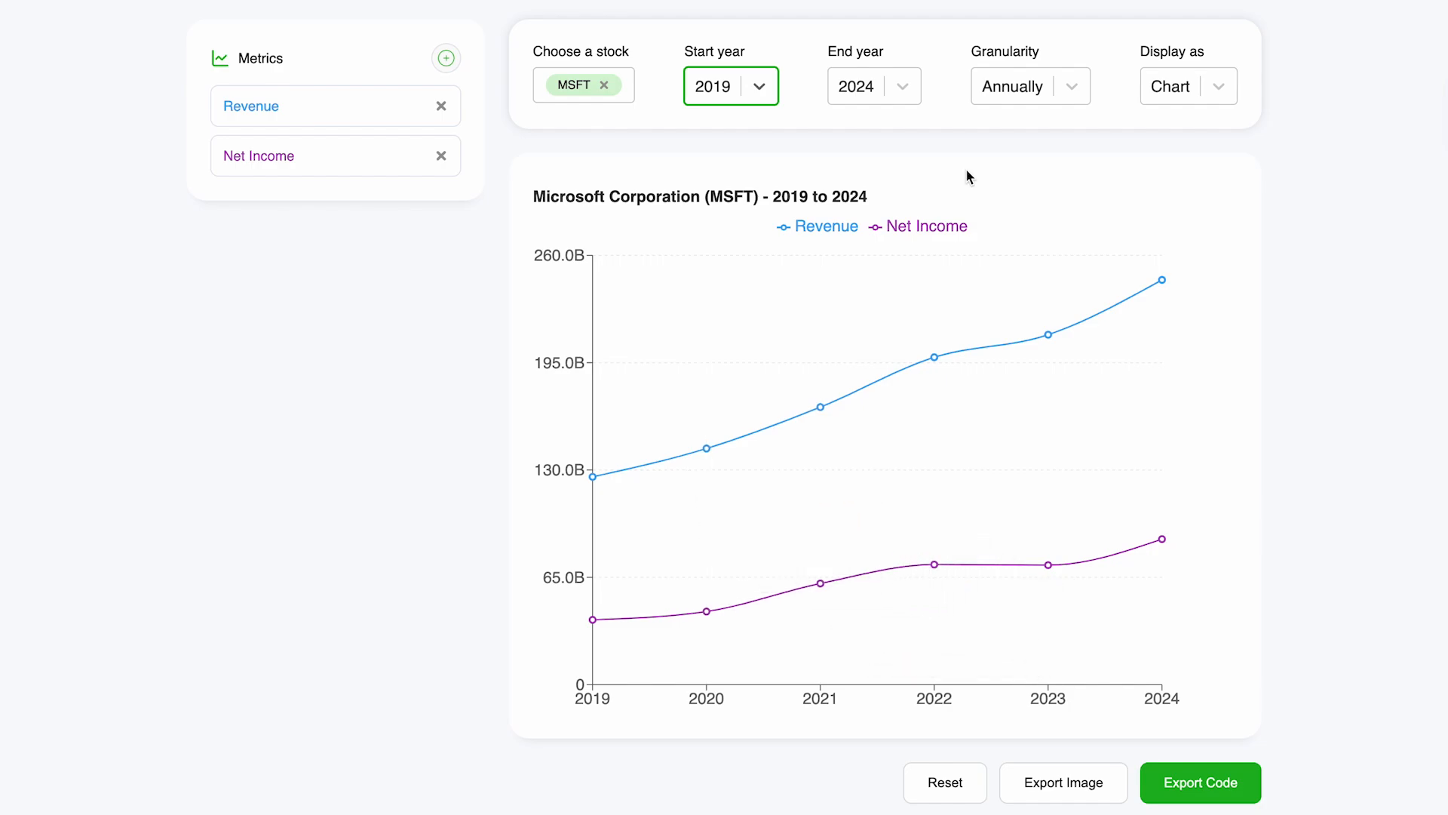
pyautogui.click(1074, 89)
pyautogui.click(1055, 128)
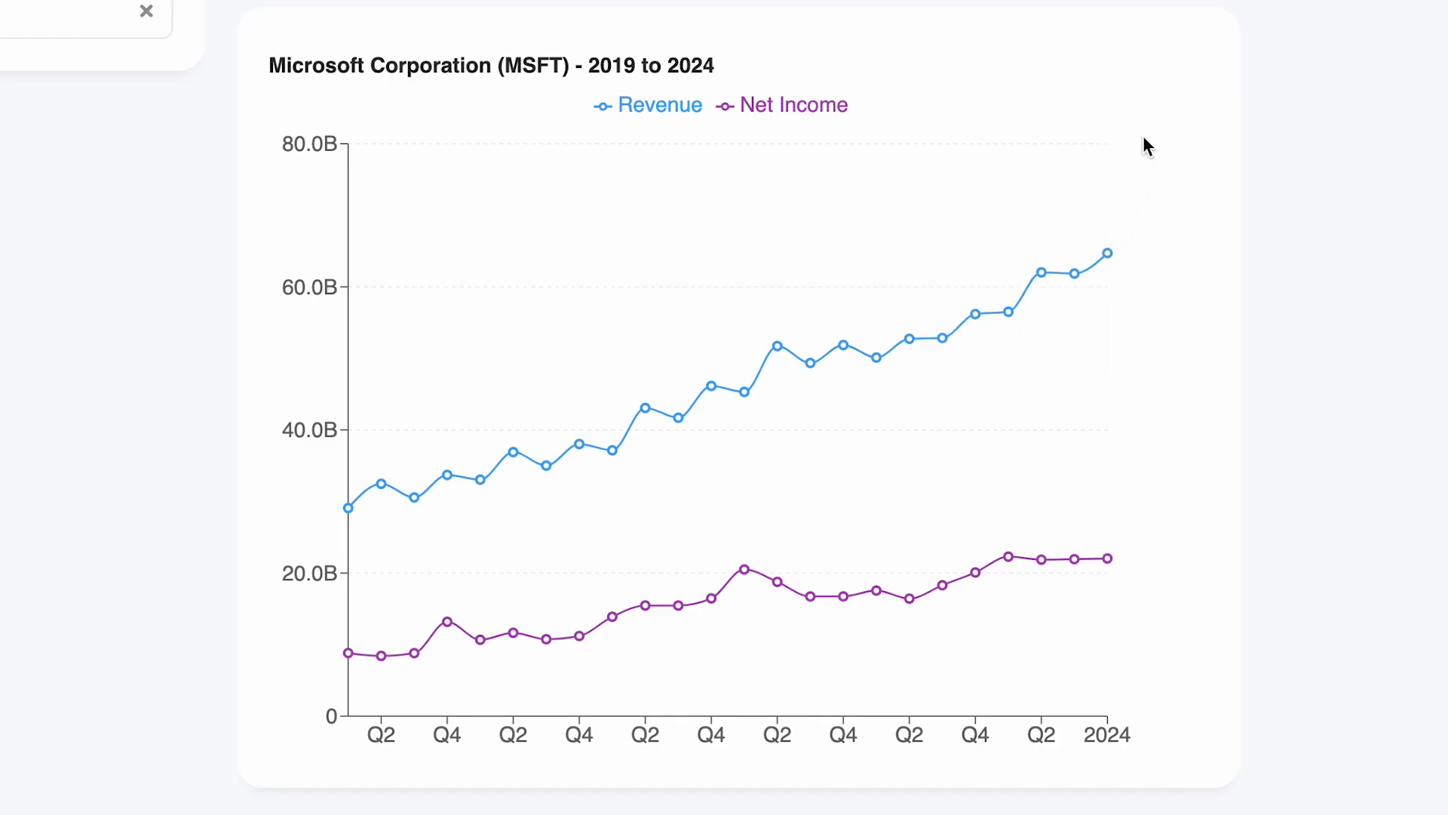
# Display the Microsoft data as a table and look through its quarterly revenue and net income rows.
pyautogui.click(1311, 104)
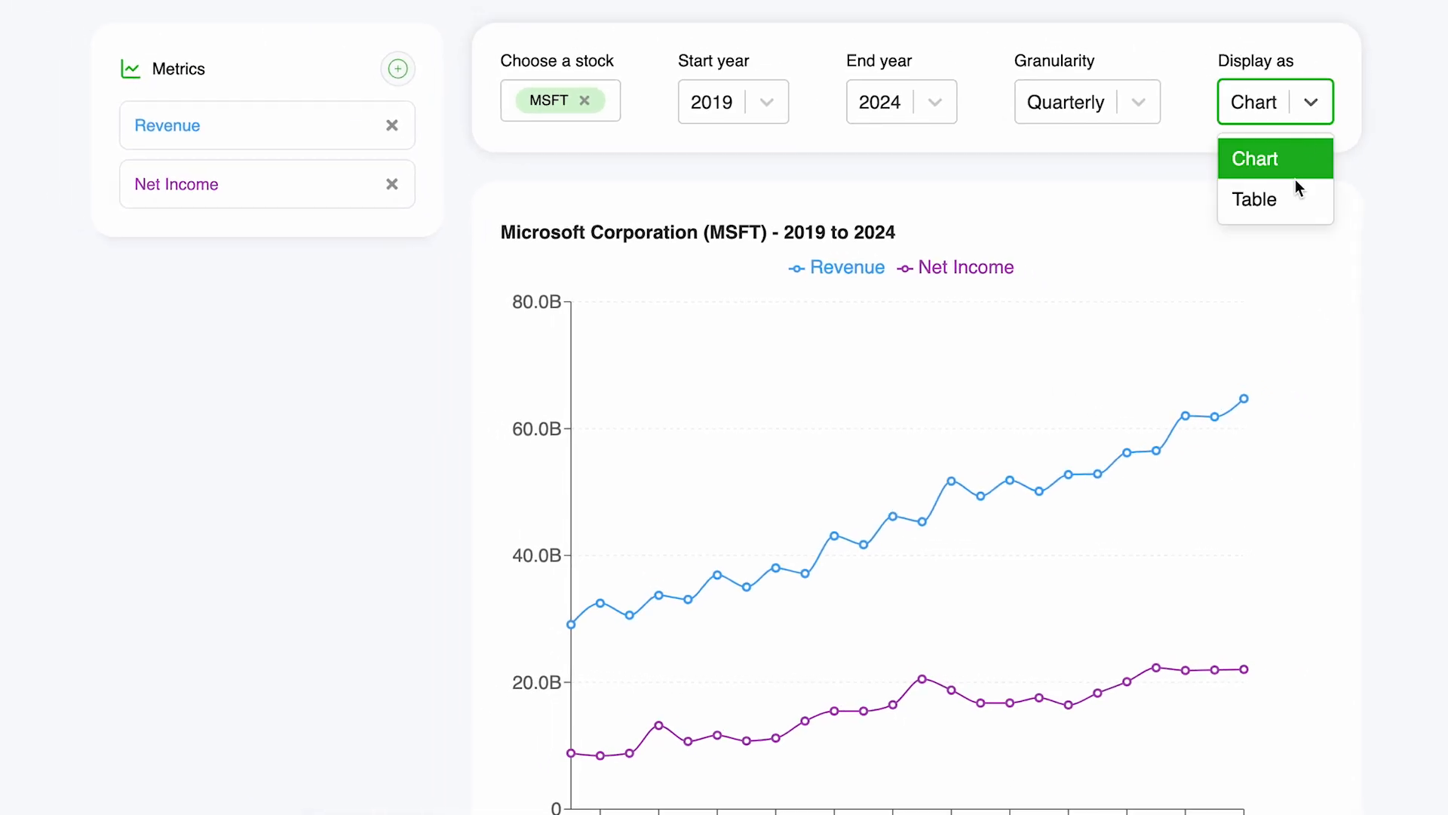
pyautogui.click(1293, 199)
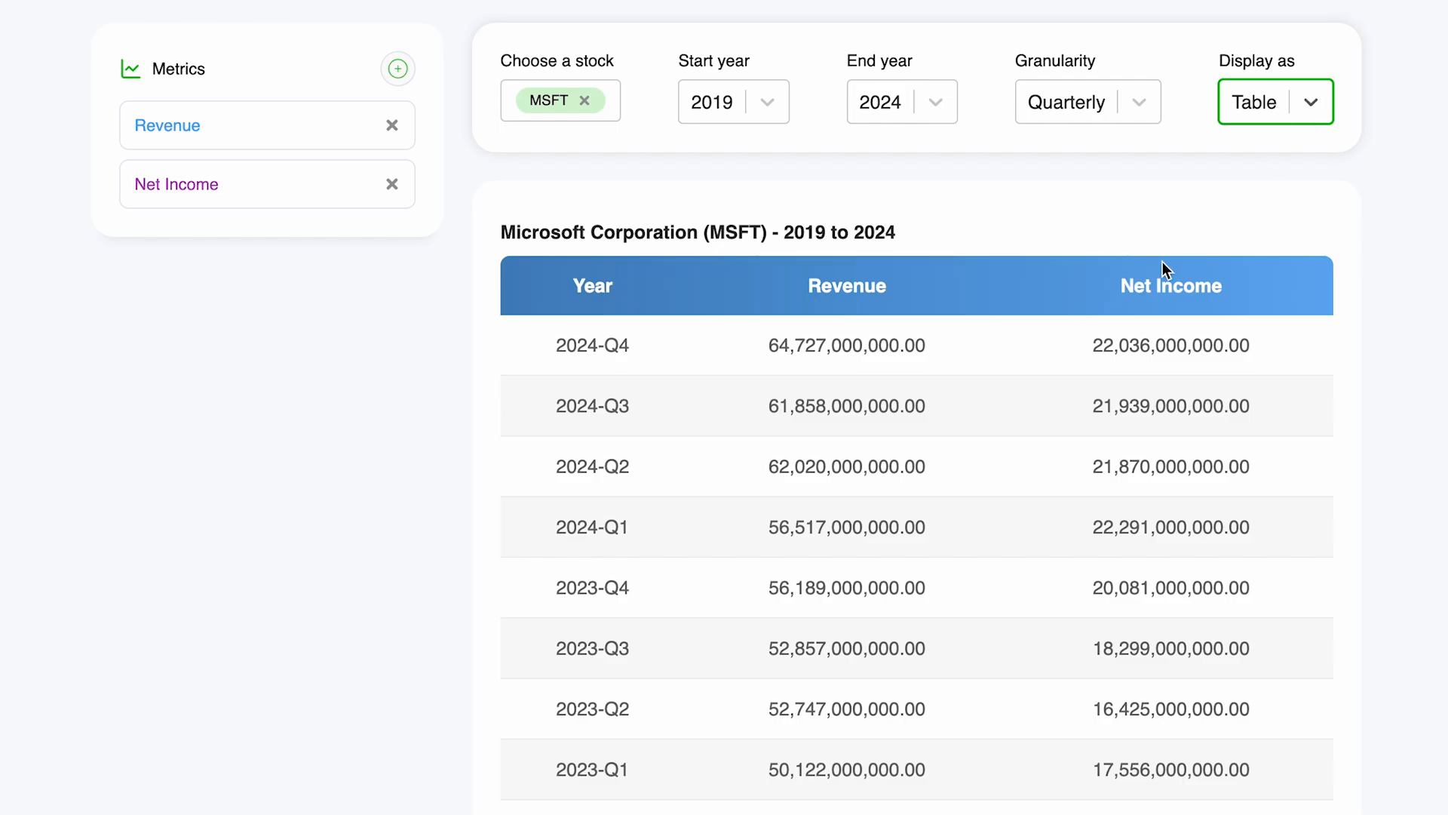
pyautogui.scroll(-10, 1161, 261)
pyautogui.scroll(-3, 1041, 447)
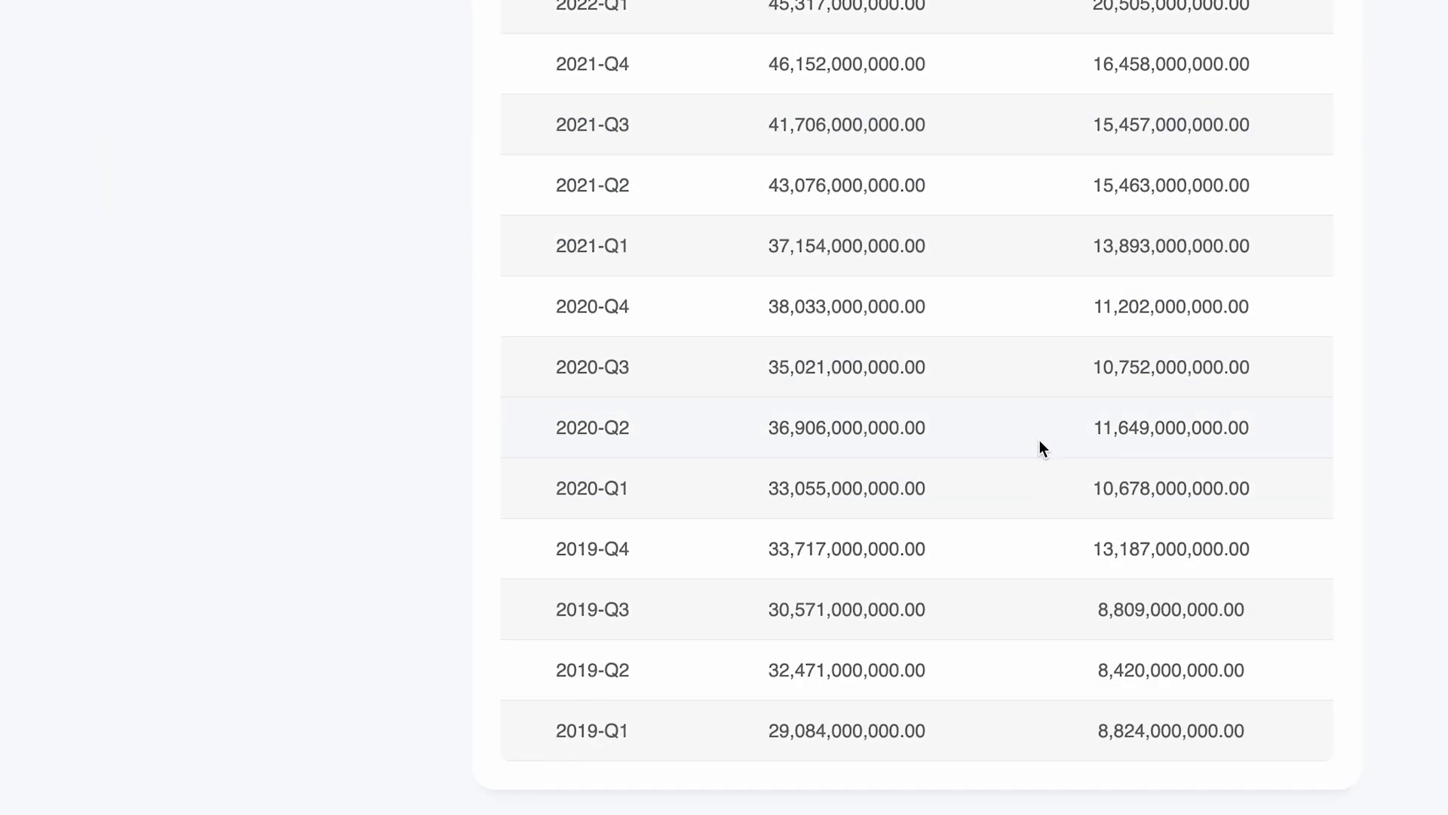
pyautogui.scroll(12, 1041, 449)
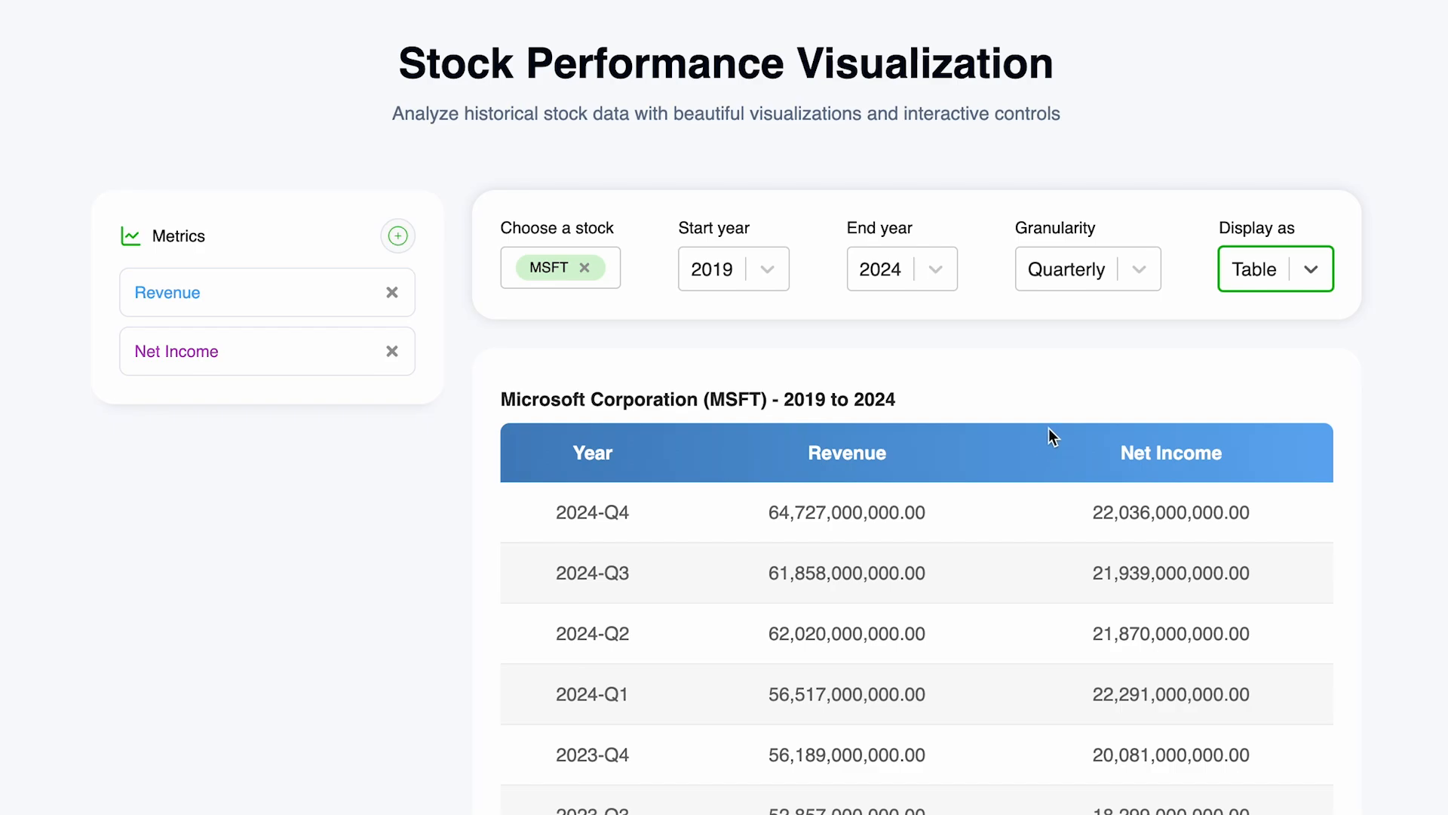
# Switch the Microsoft data display back from table to chart.
pyautogui.click(1291, 274)
pyautogui.click(1283, 317)
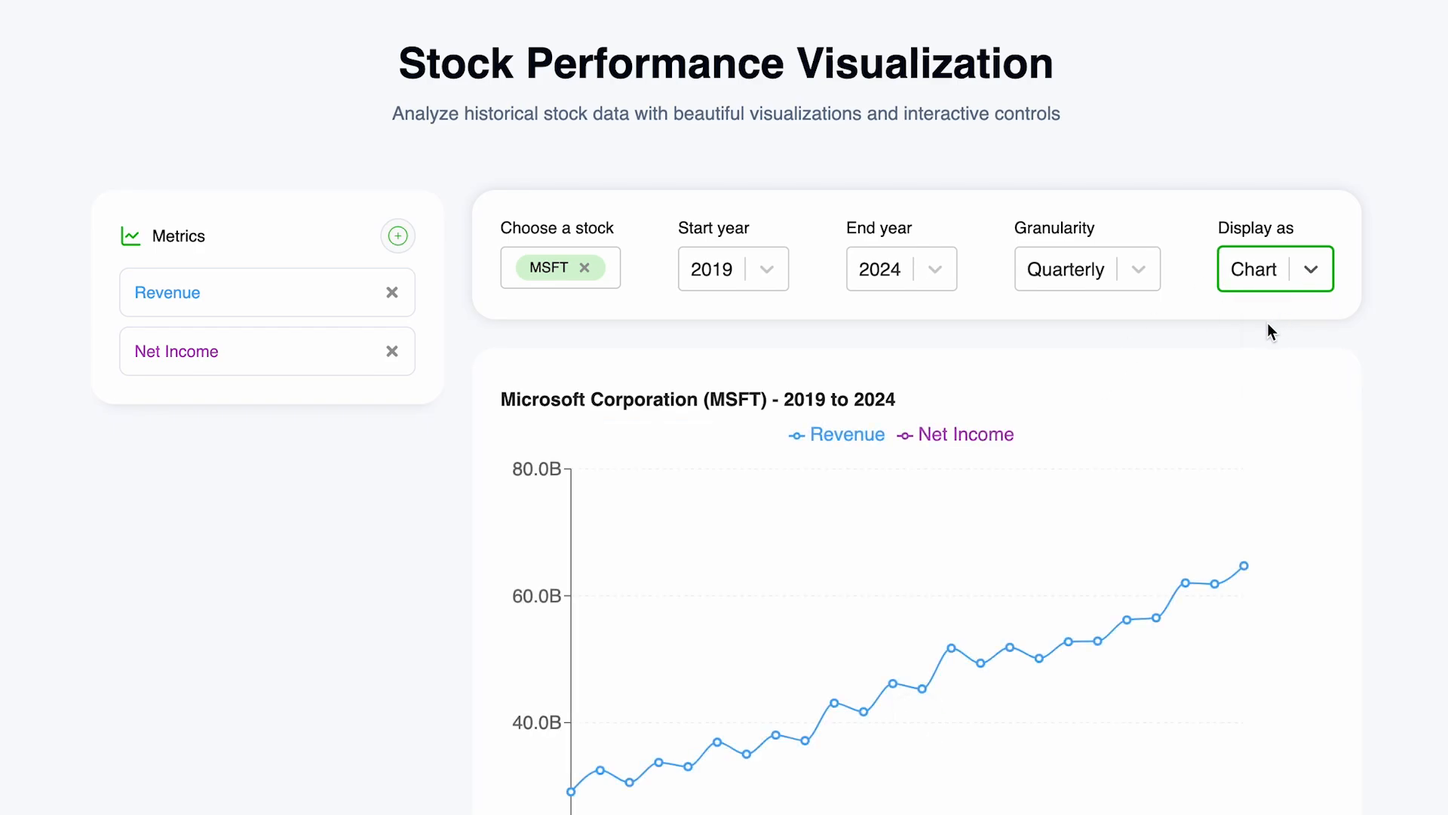
pyautogui.scroll(-2, 1265, 325)
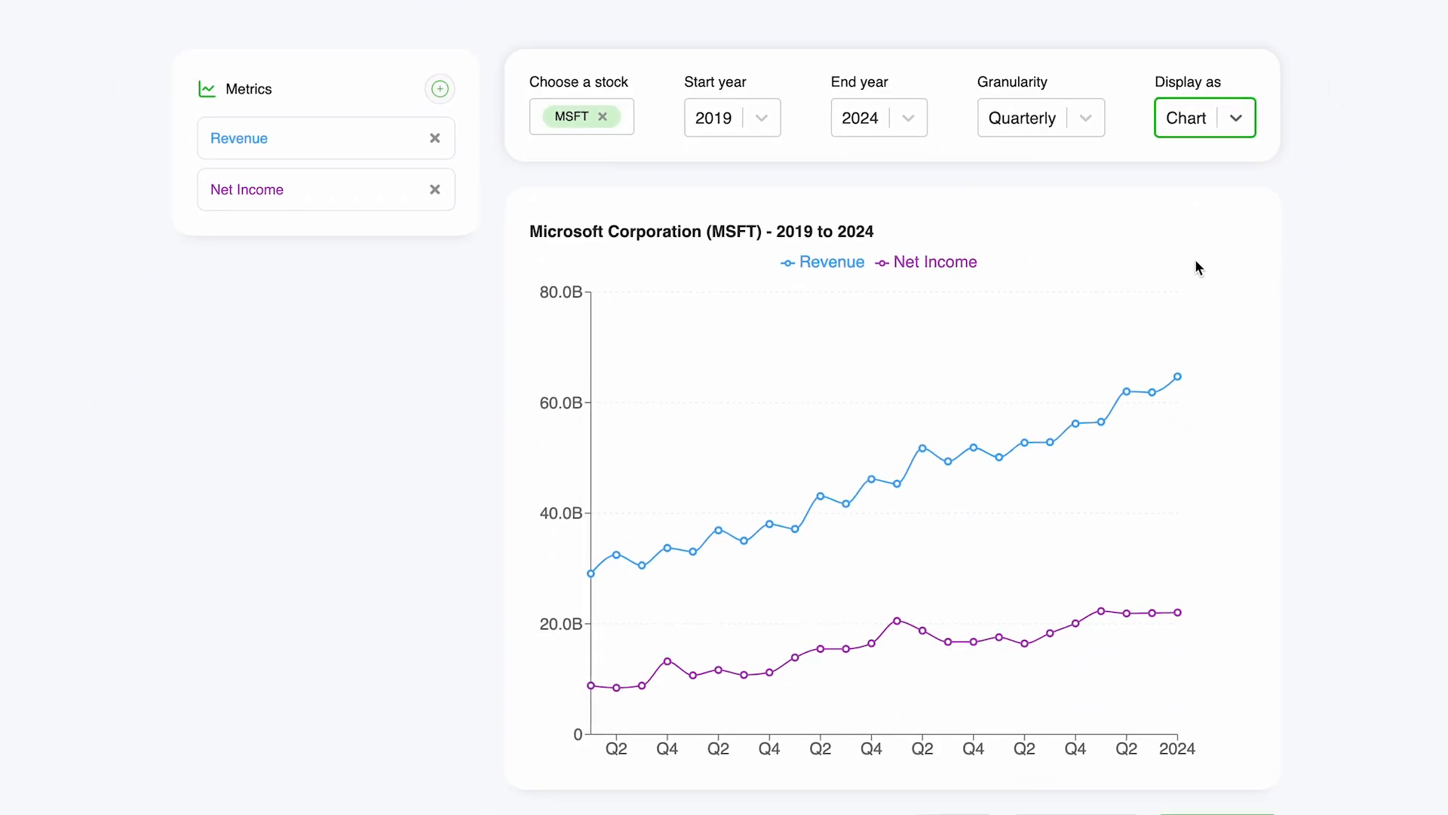
pyautogui.scroll(-1, 1197, 264)
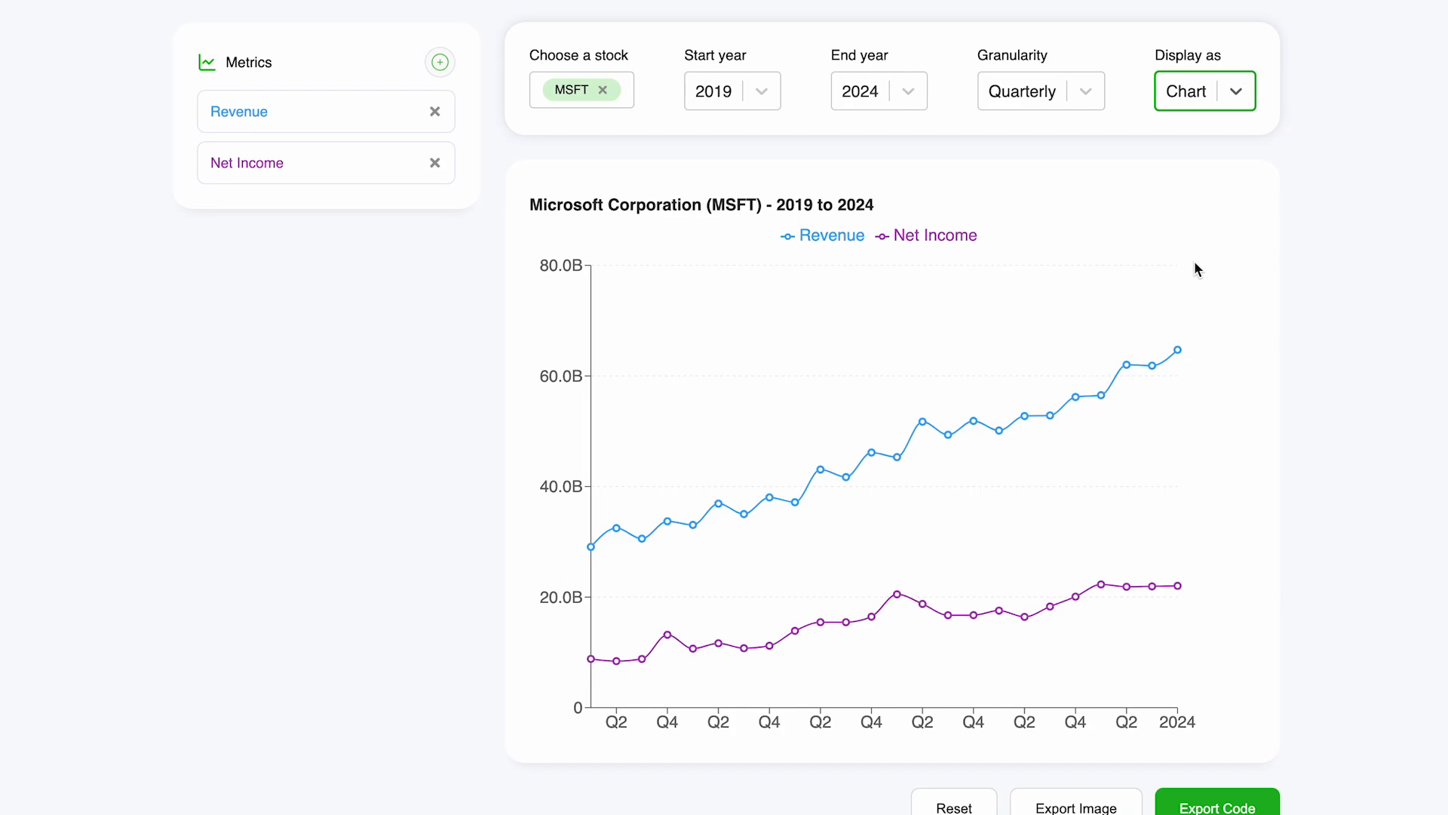
pyautogui.scroll(1, 1183, 264)
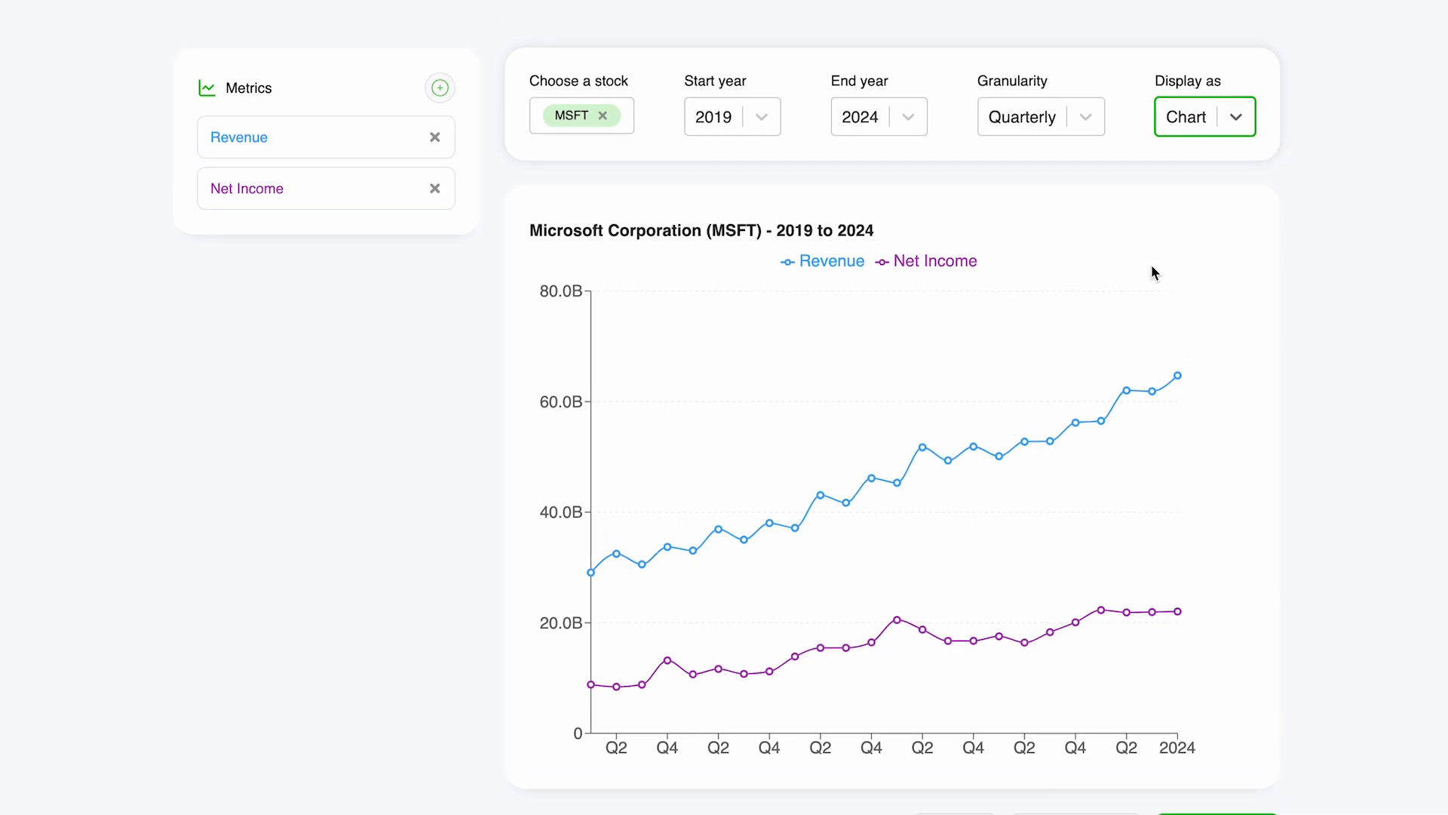
# Search the available metrics for "price" and add Price to the Microsoft chart.
pyautogui.click(439, 94)
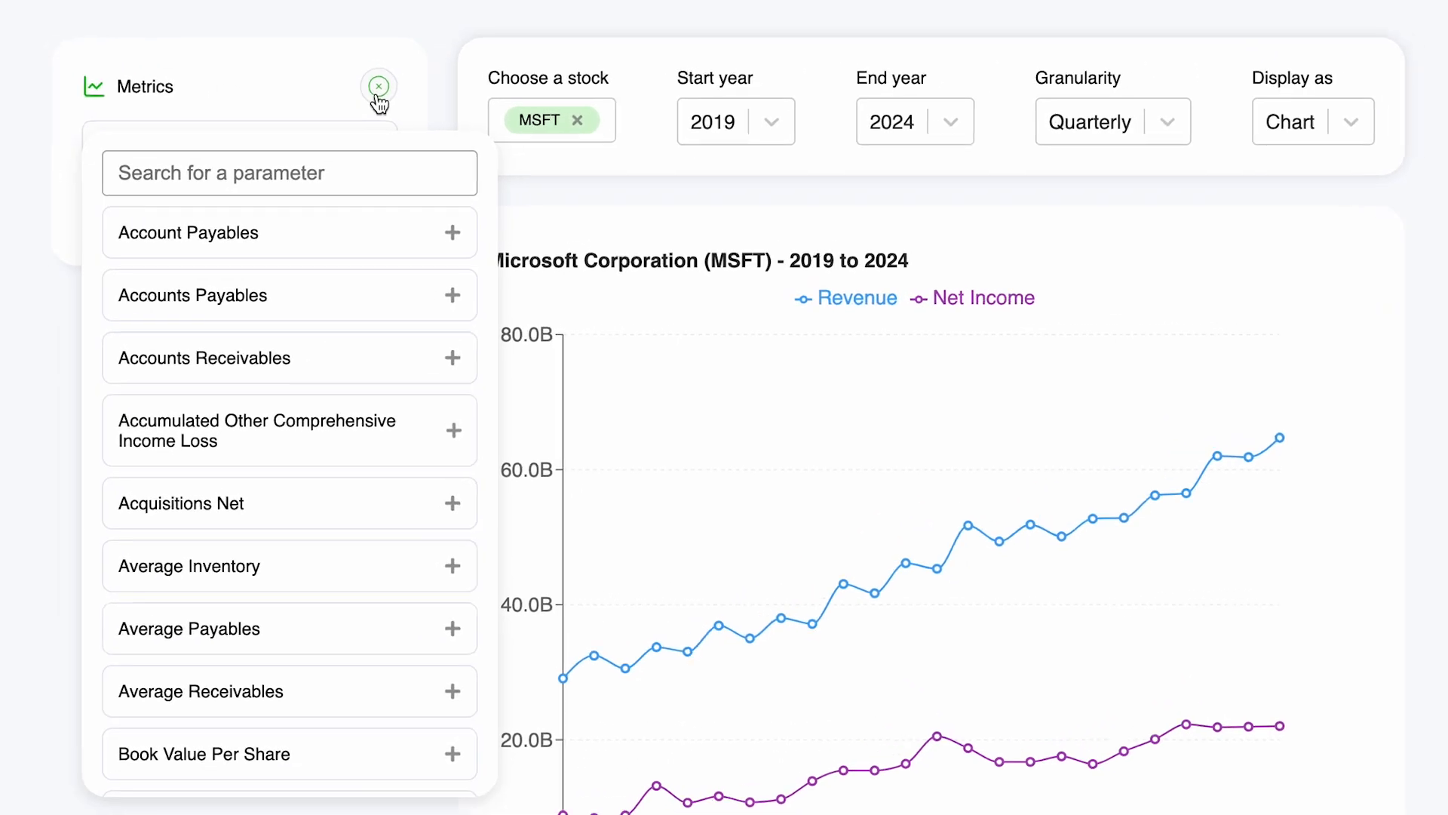
pyautogui.click(459, 107)
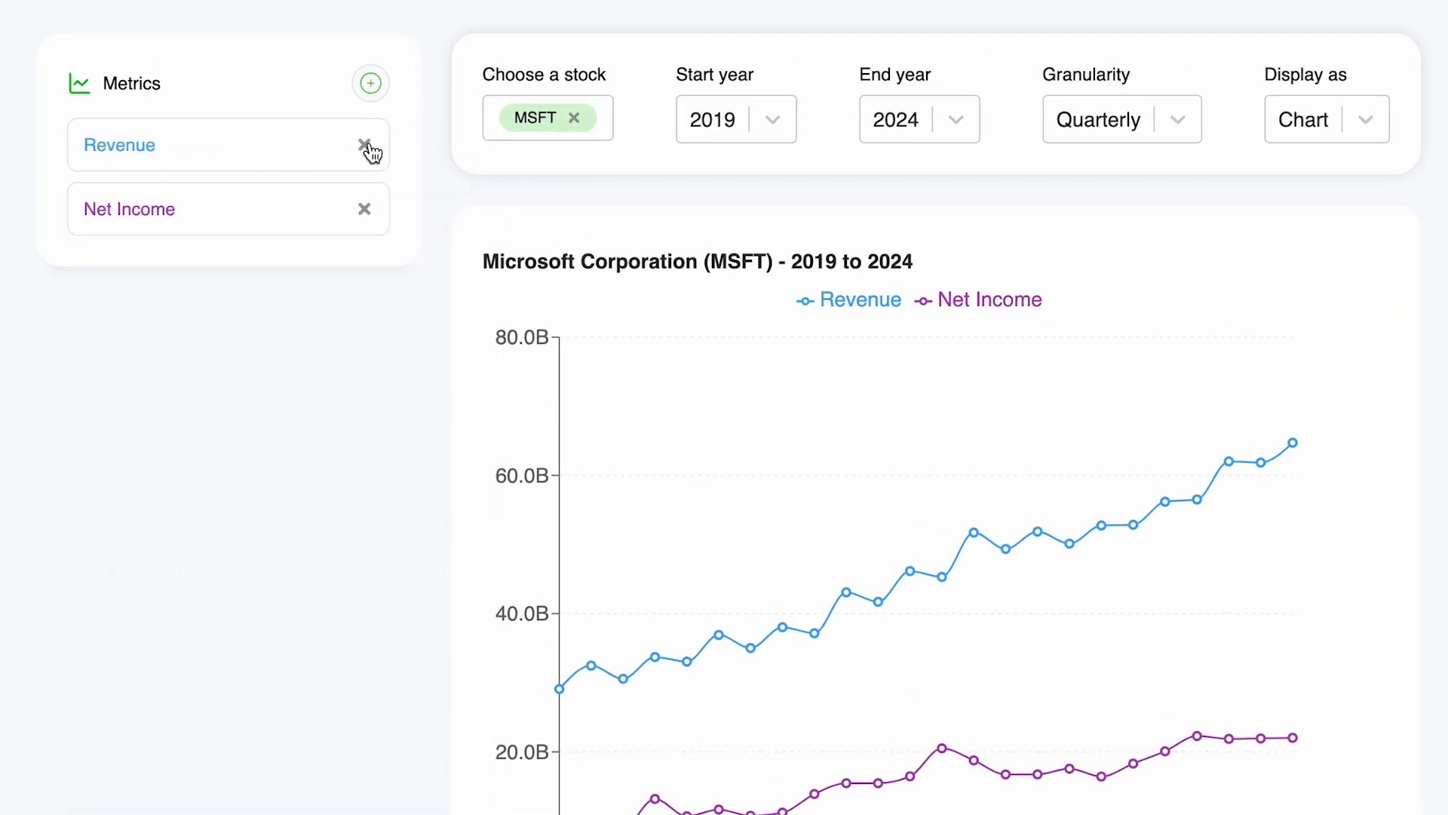
pyautogui.click(381, 86)
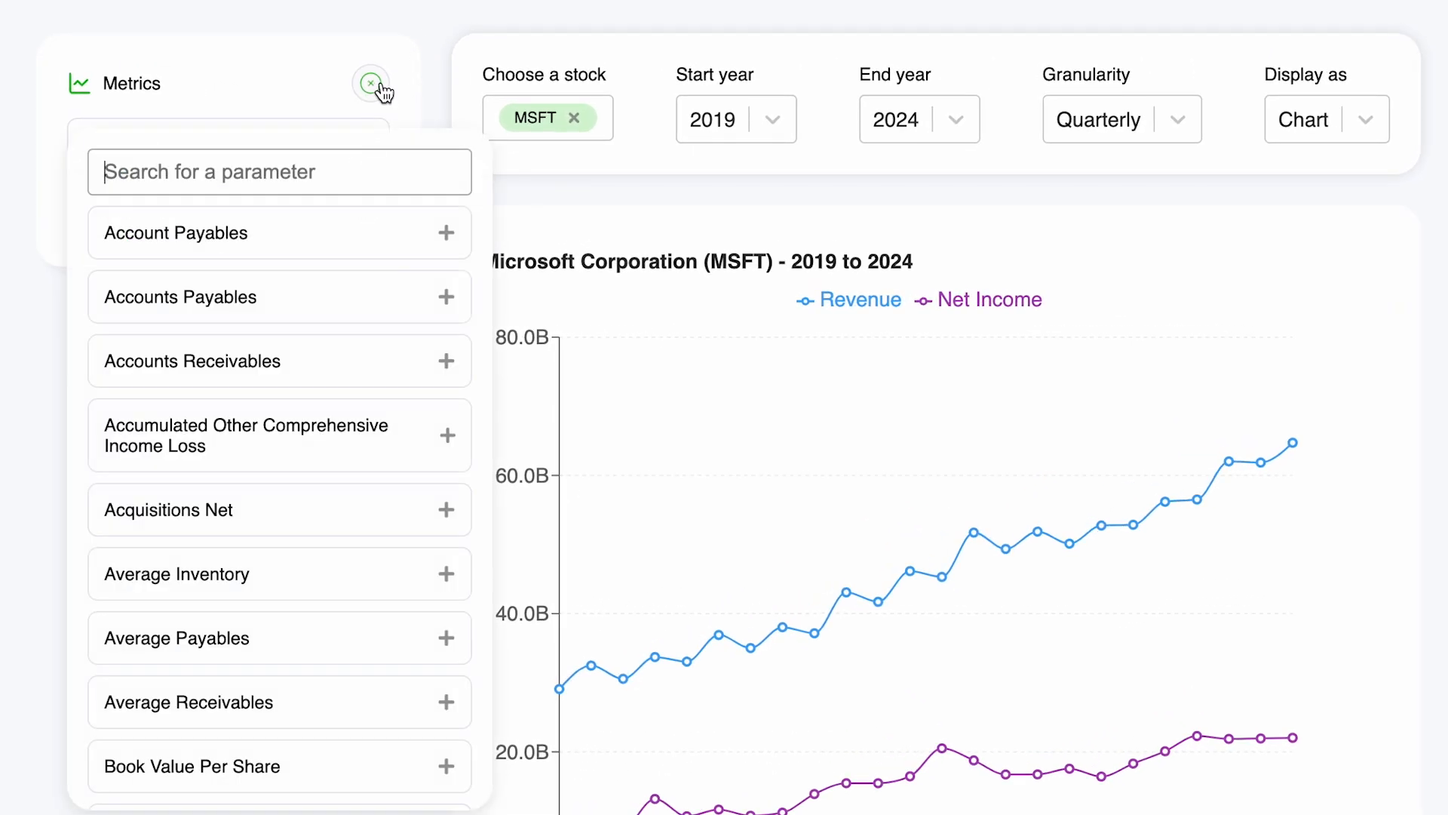
pyautogui.write('price')
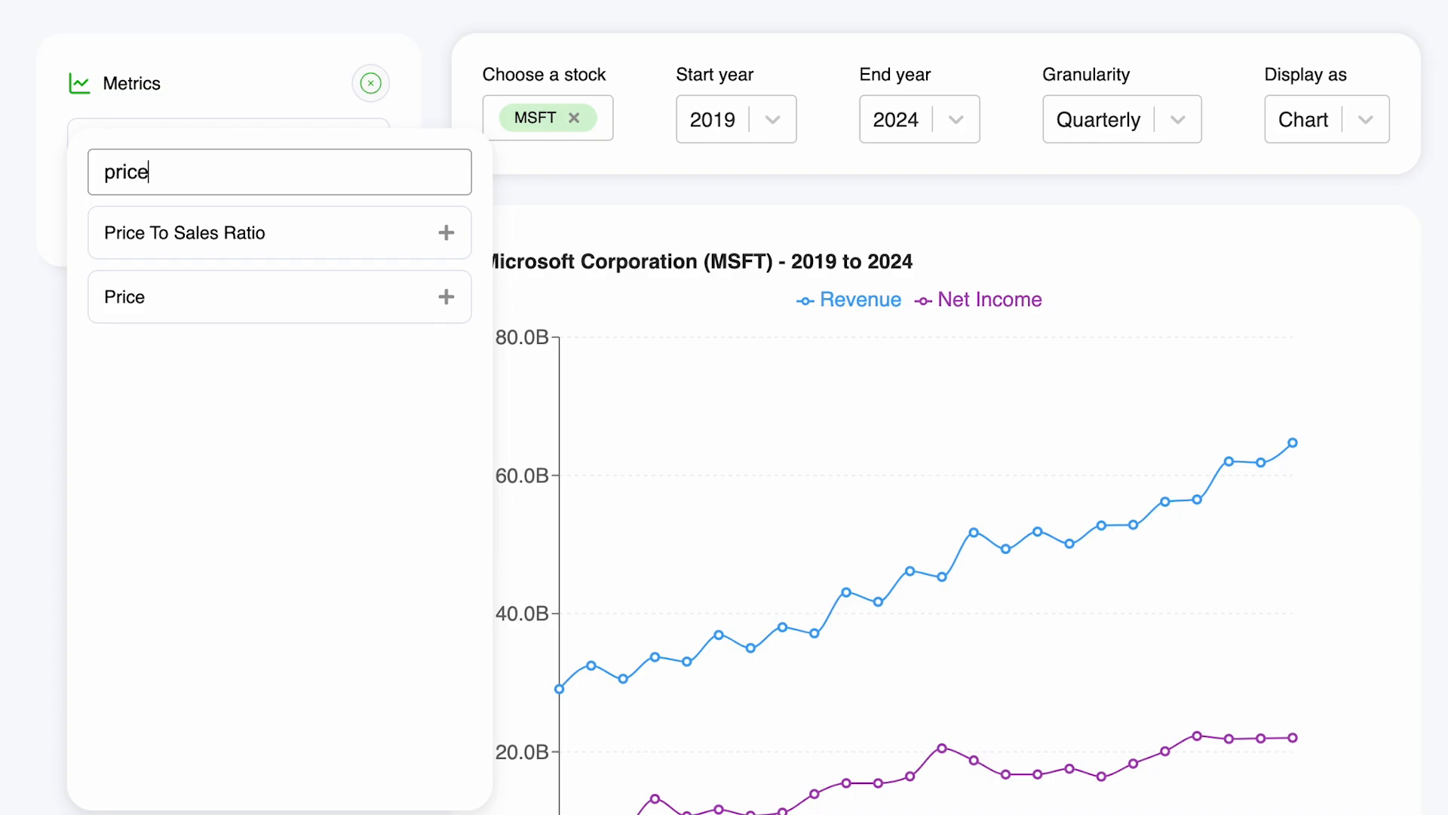
pyautogui.click(251, 314)
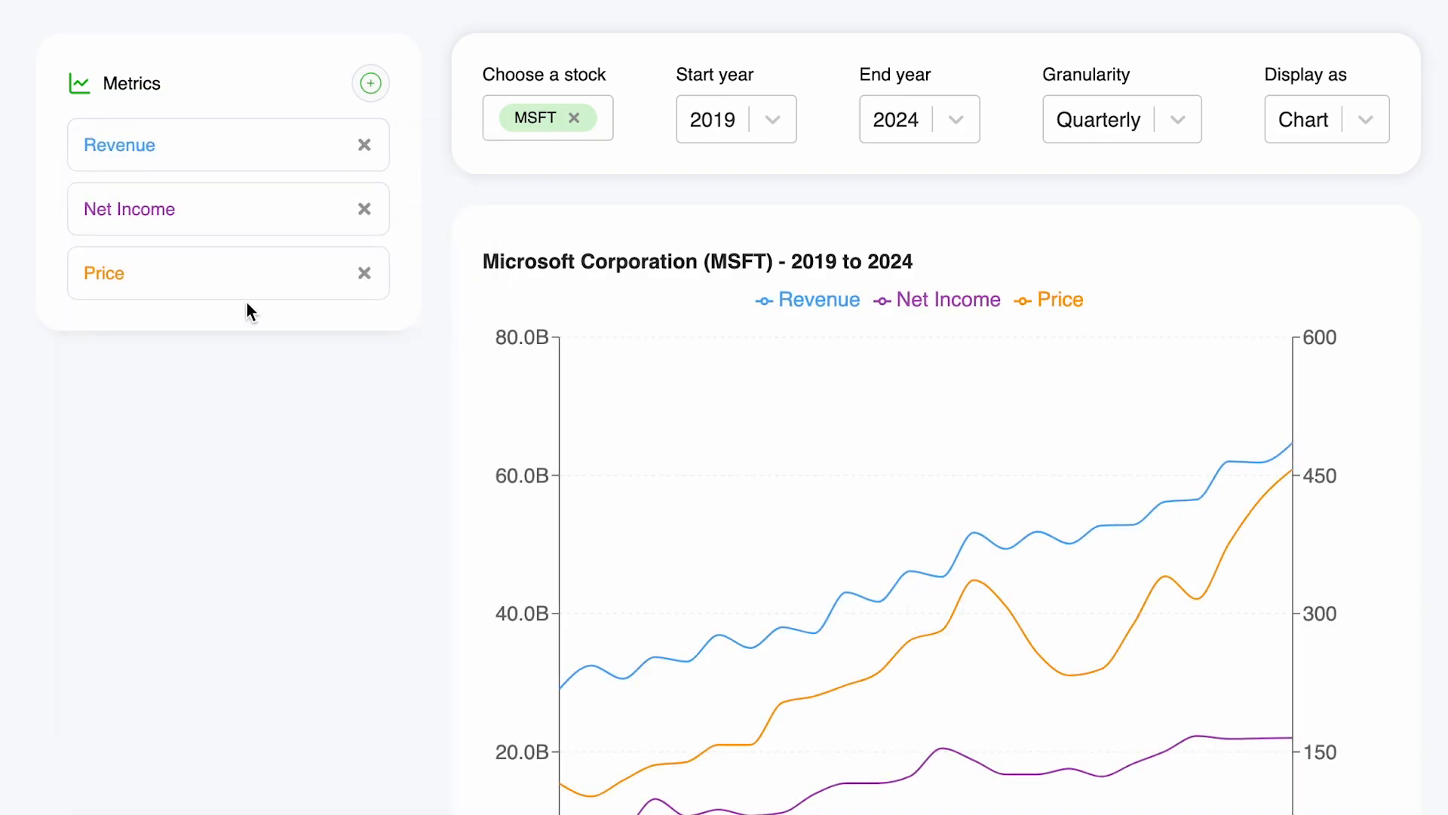
# Add the Price To Sales Ratio metric to the Microsoft chart.
pyautogui.moveTo(962, 487)
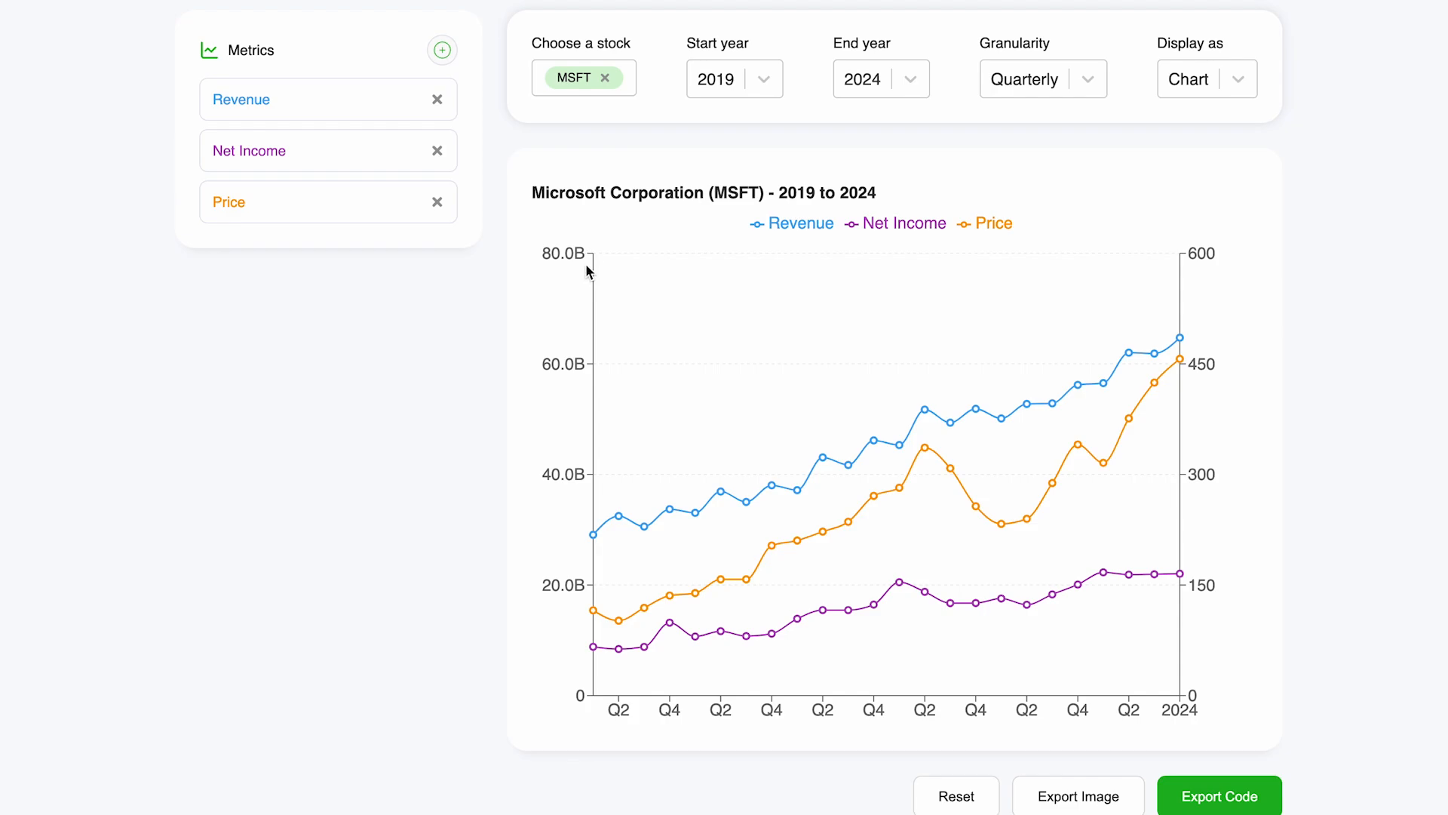
pyautogui.moveTo(1175, 267)
pyautogui.moveTo(1179, 621)
pyautogui.click(442, 50)
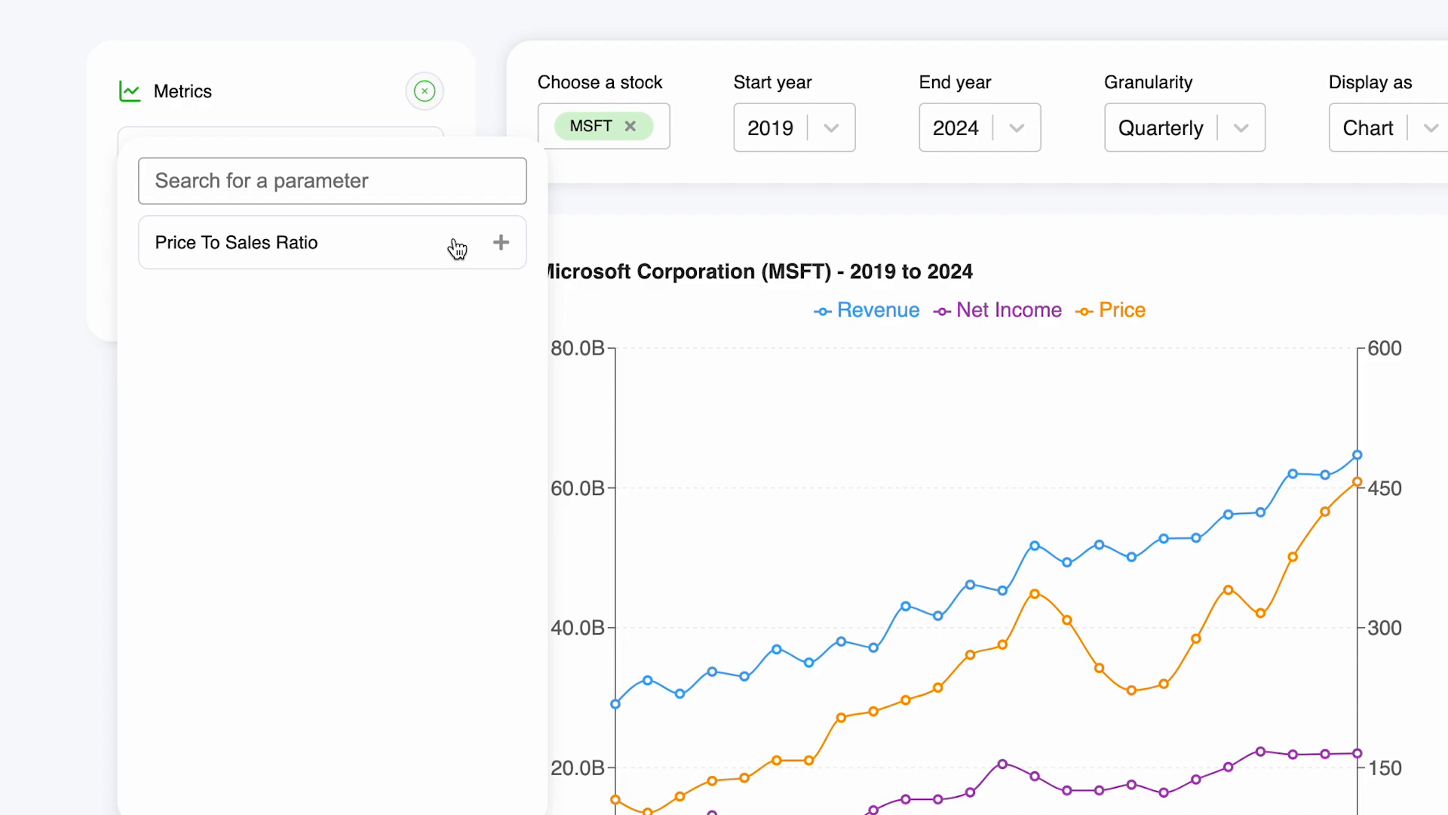
pyautogui.click(399, 180)
pyautogui.scroll(1, 374, 375)
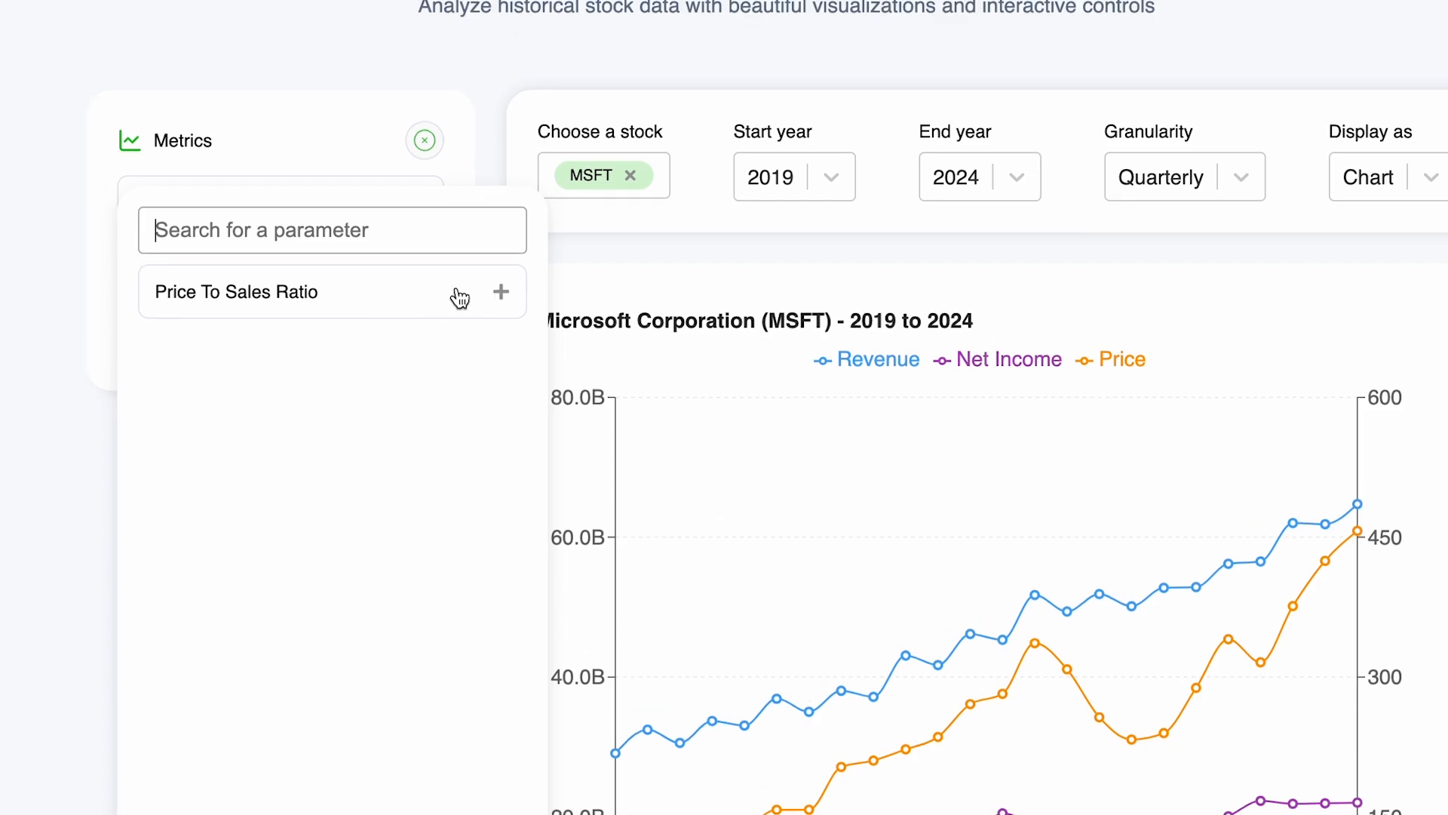
pyautogui.click(508, 296)
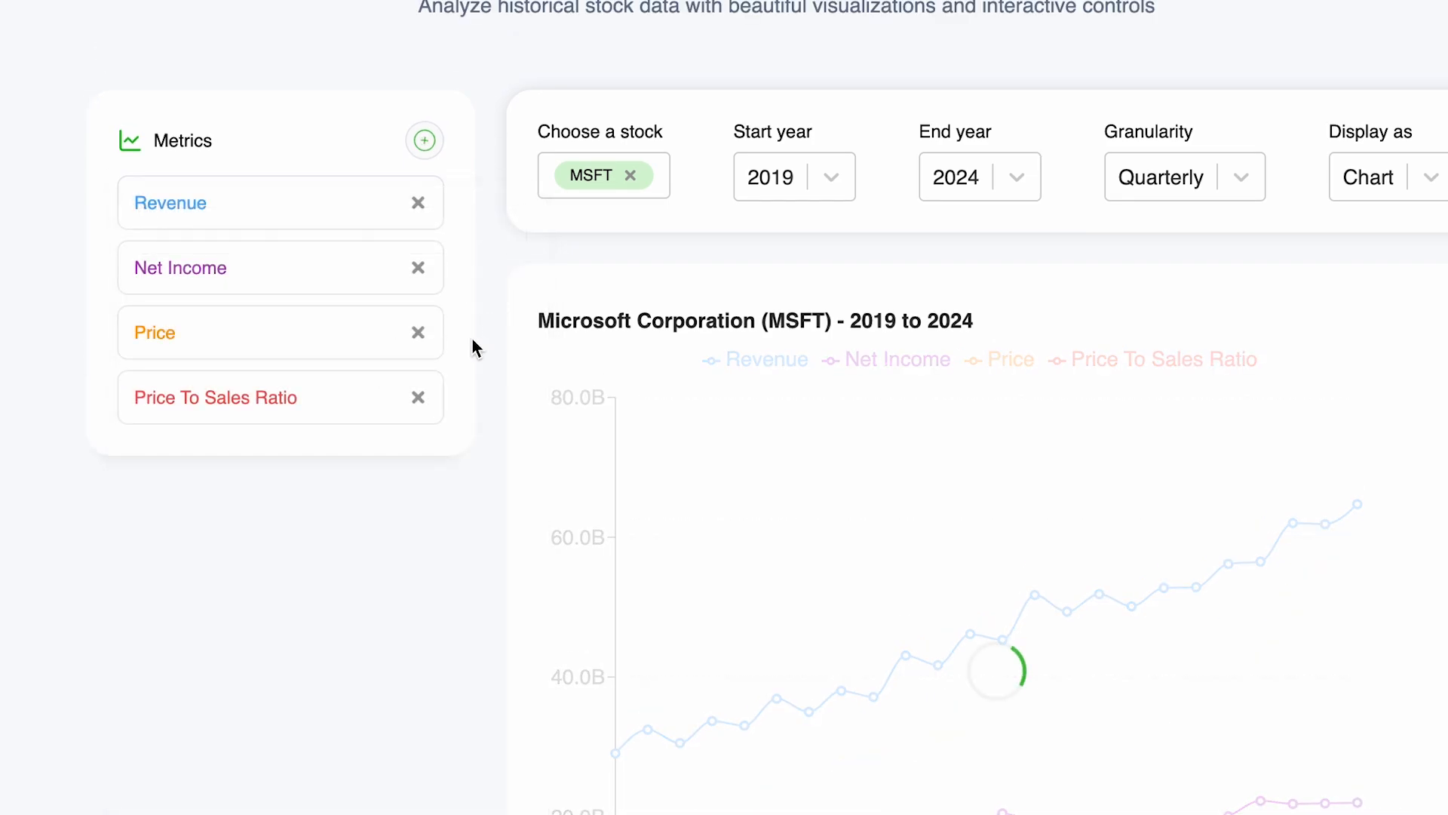
# Search the available metrics for "inventory" and add Average Inventory to the chart.
pyautogui.click(423, 143)
pyautogui.write('inventory')
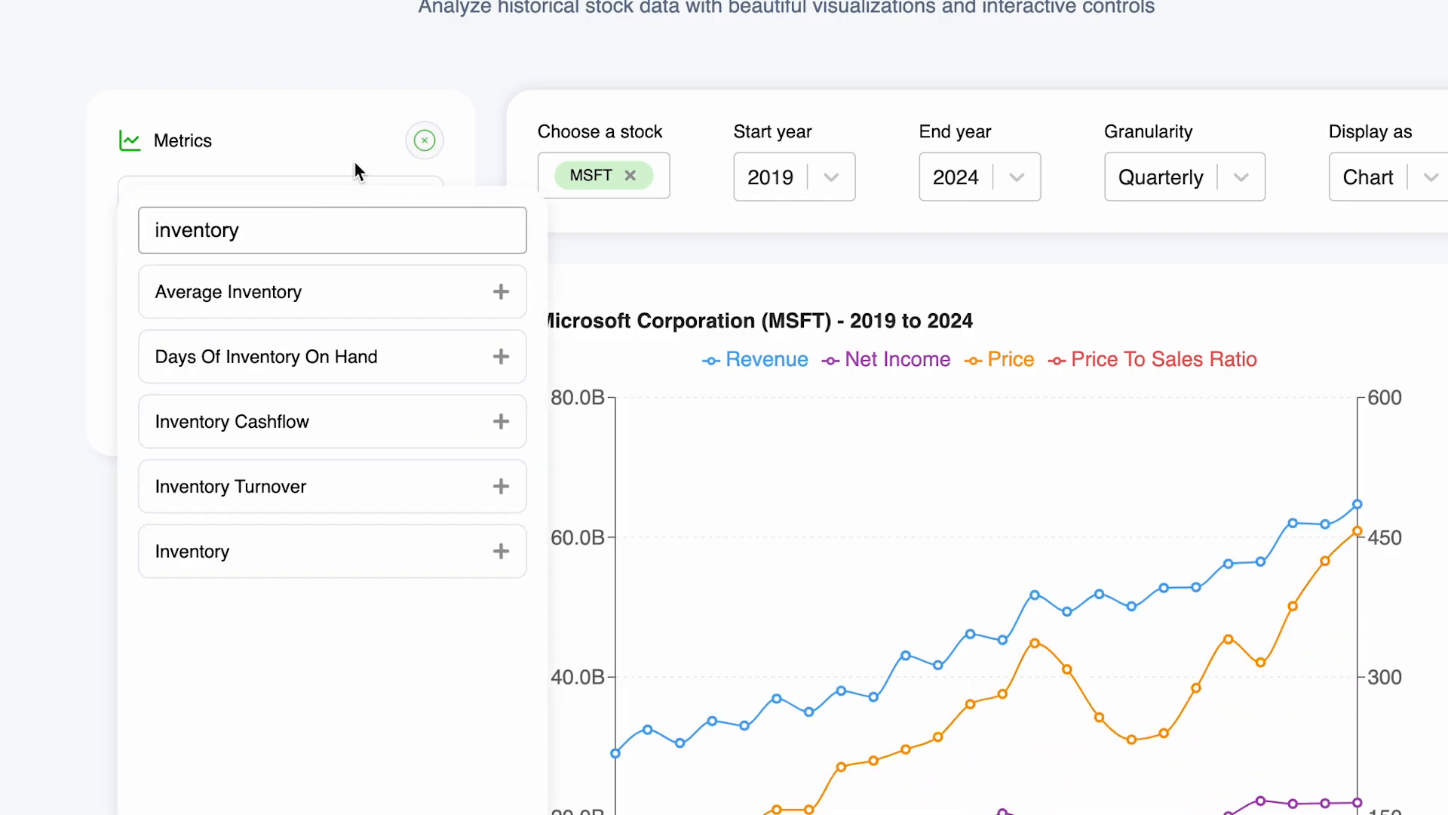
pyautogui.click(290, 298)
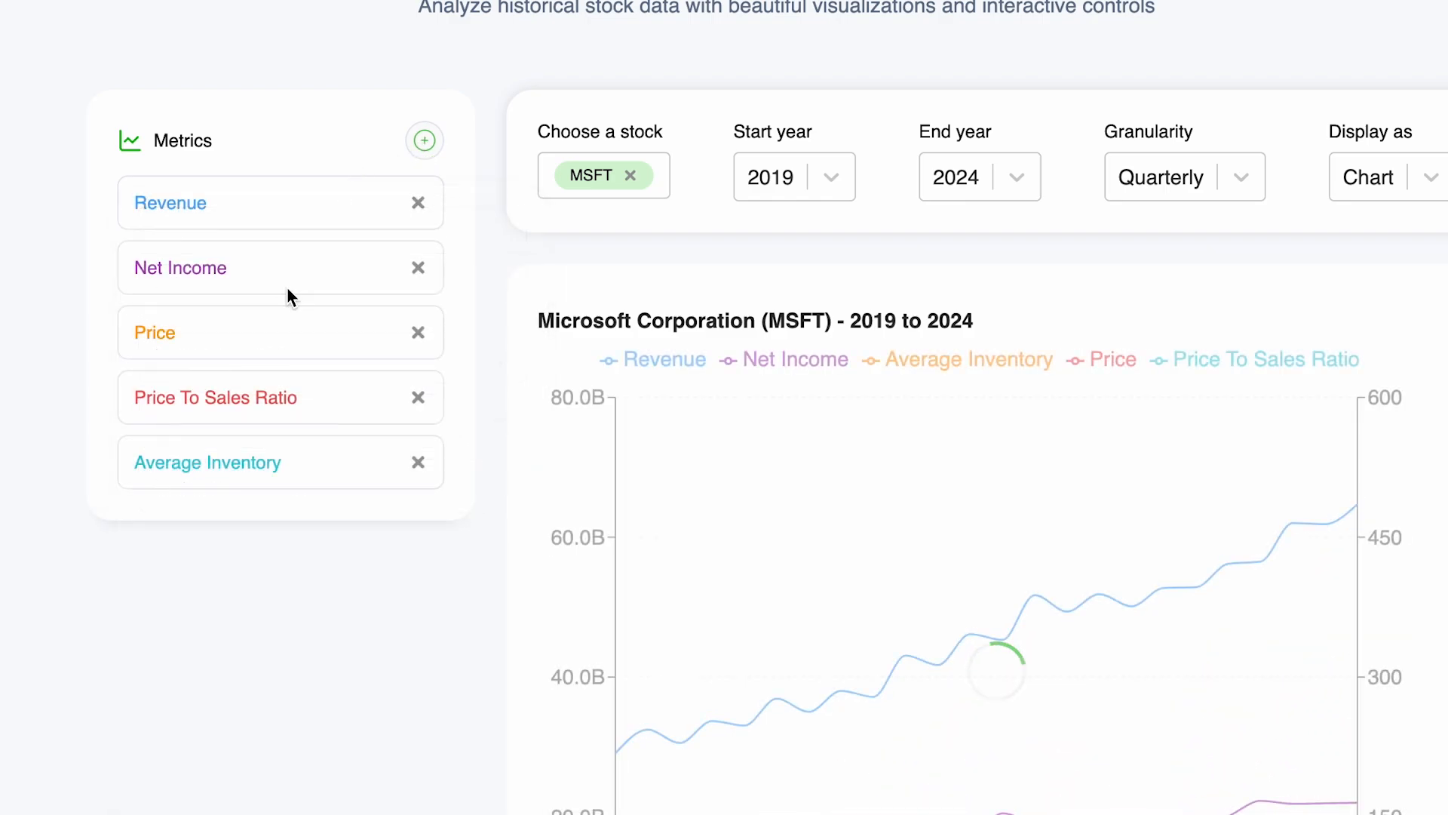
# Search the available metrics for "roic" and add ROIC to the chart.
pyautogui.click(423, 145)
pyautogui.write('roic')
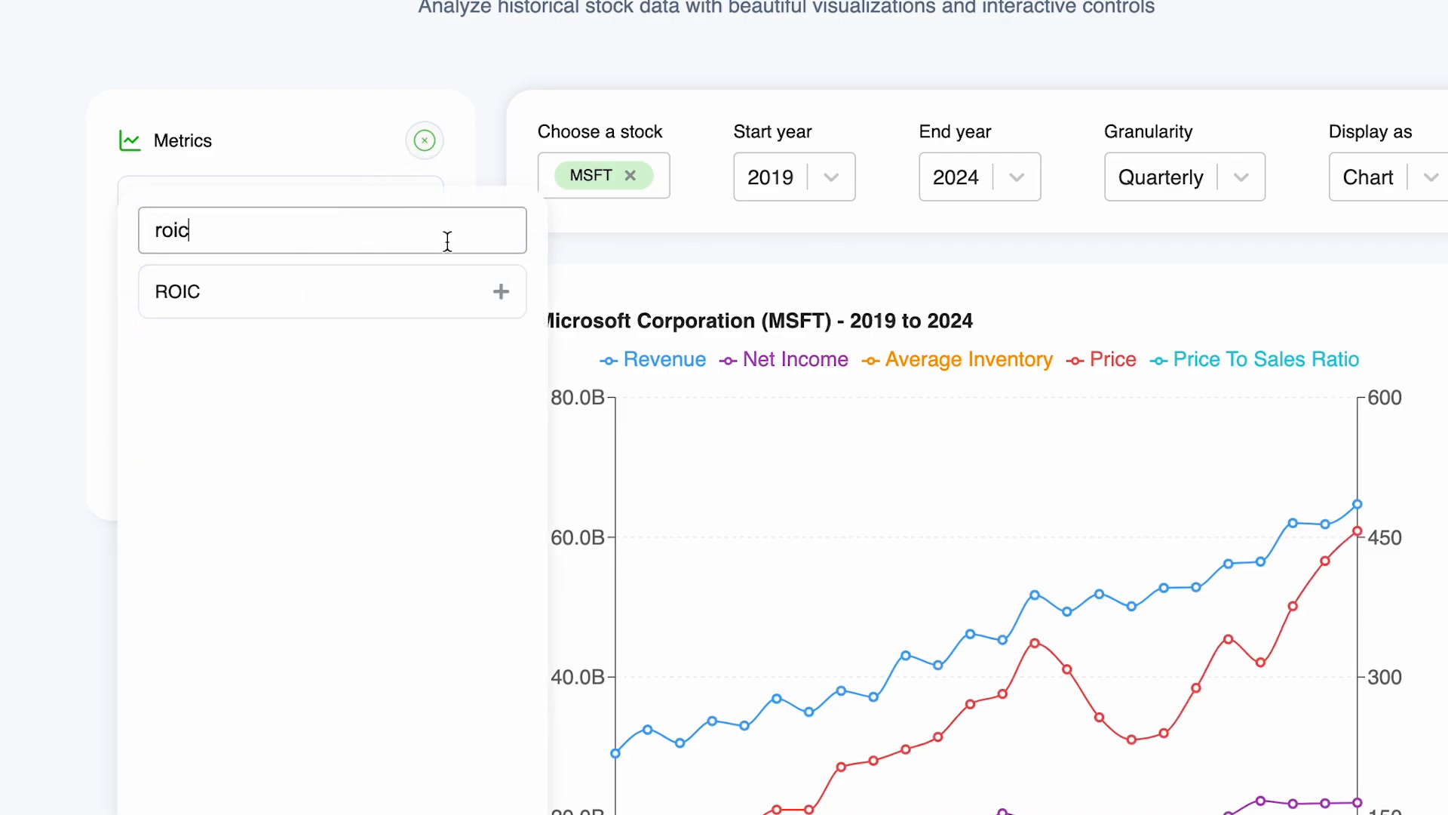
pyautogui.click(420, 297)
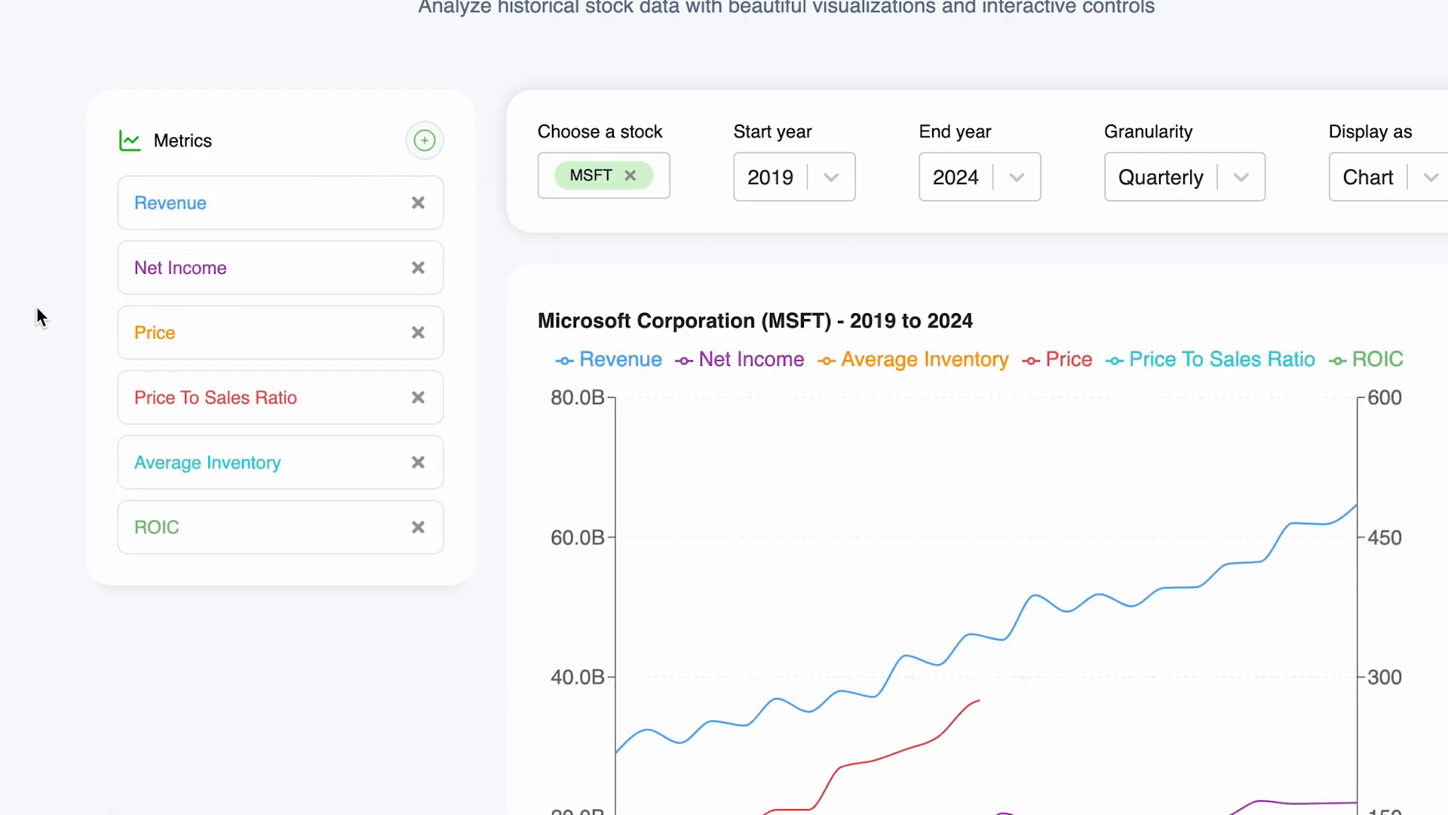
# Search the available metrics for "eps" and add EPS to the Microsoft chart.
pyautogui.click(424, 141)
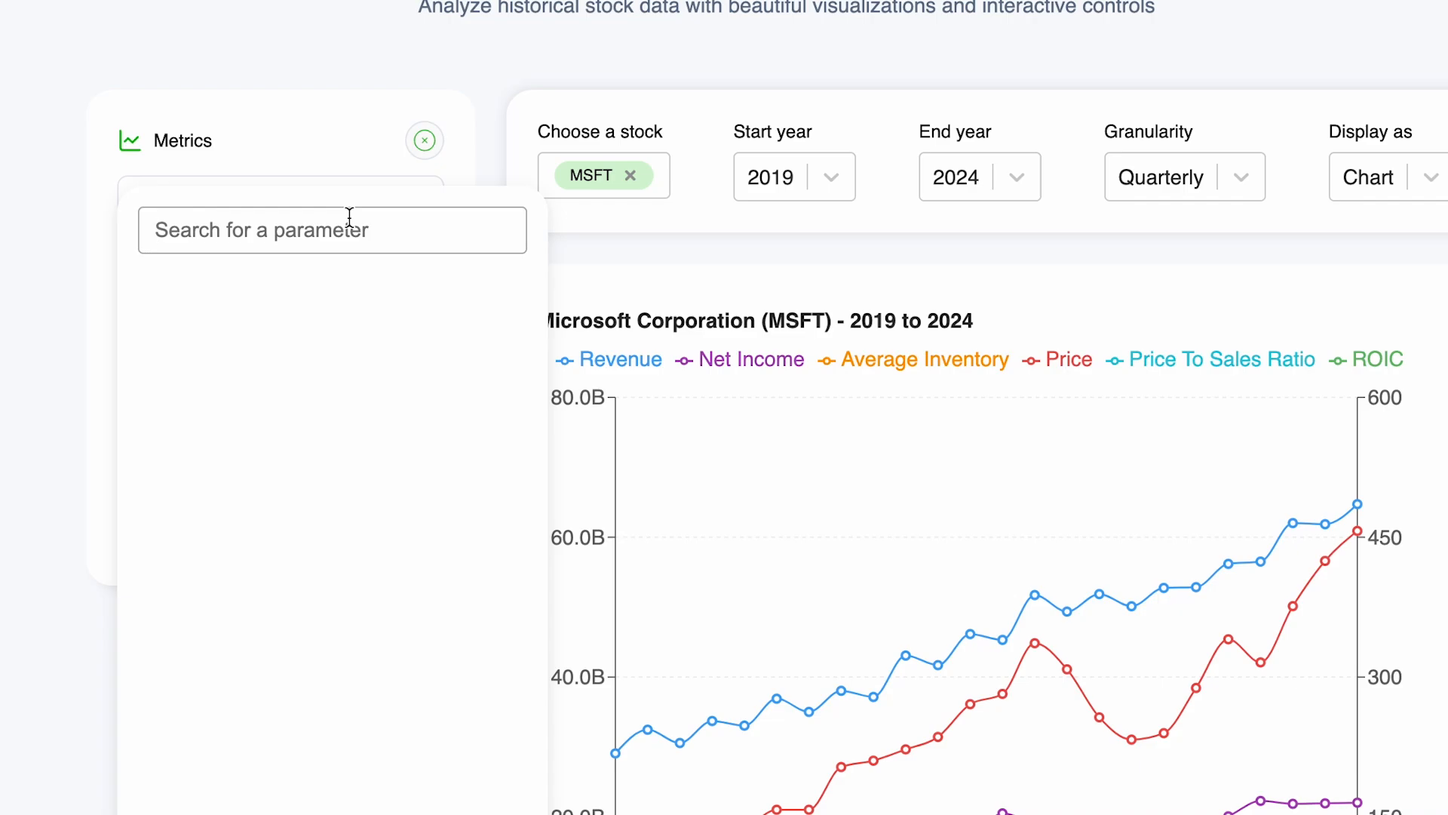
pyautogui.write('eps')
pyautogui.click(339, 291)
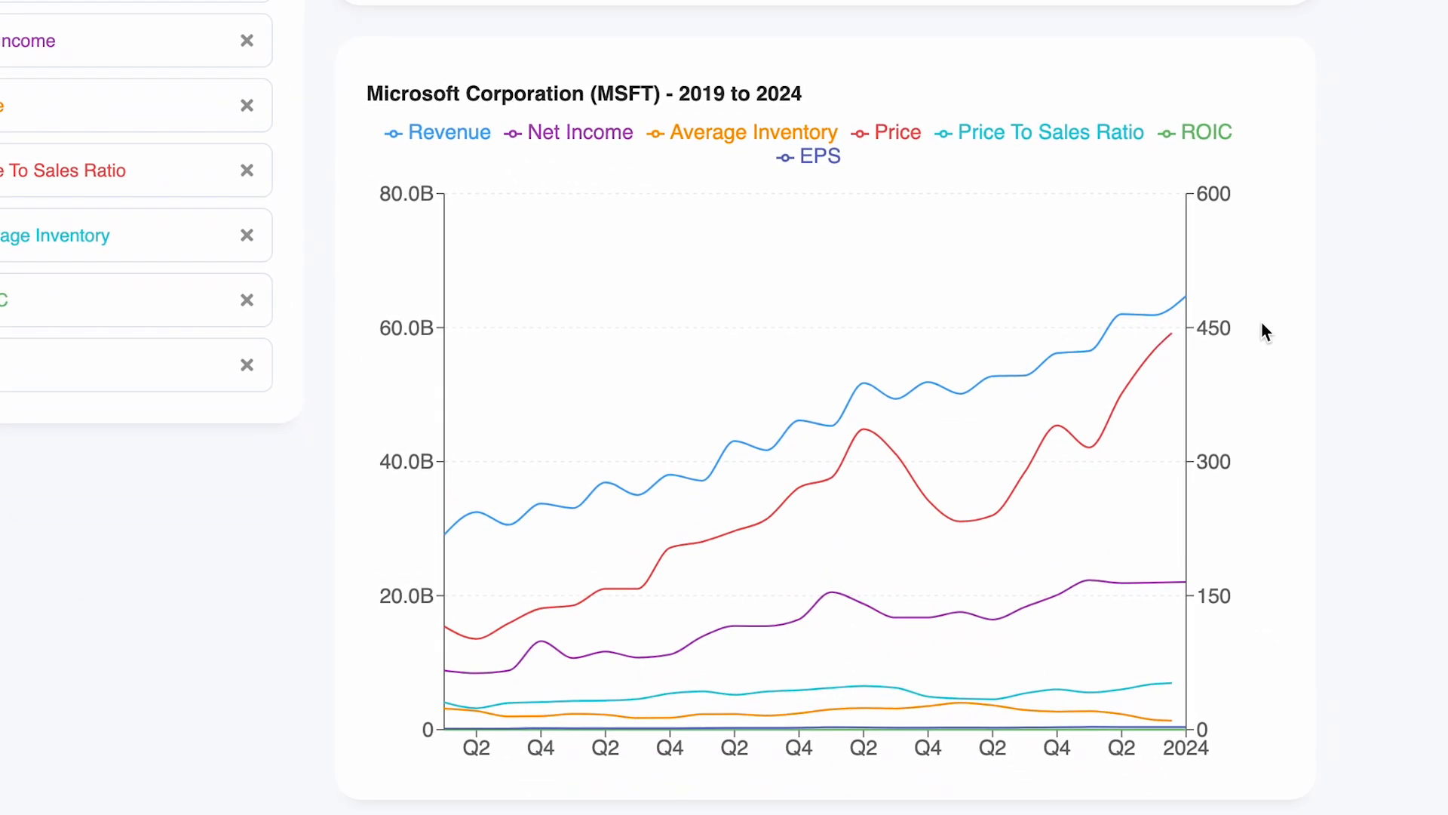
pyautogui.scroll(-1, 1265, 320)
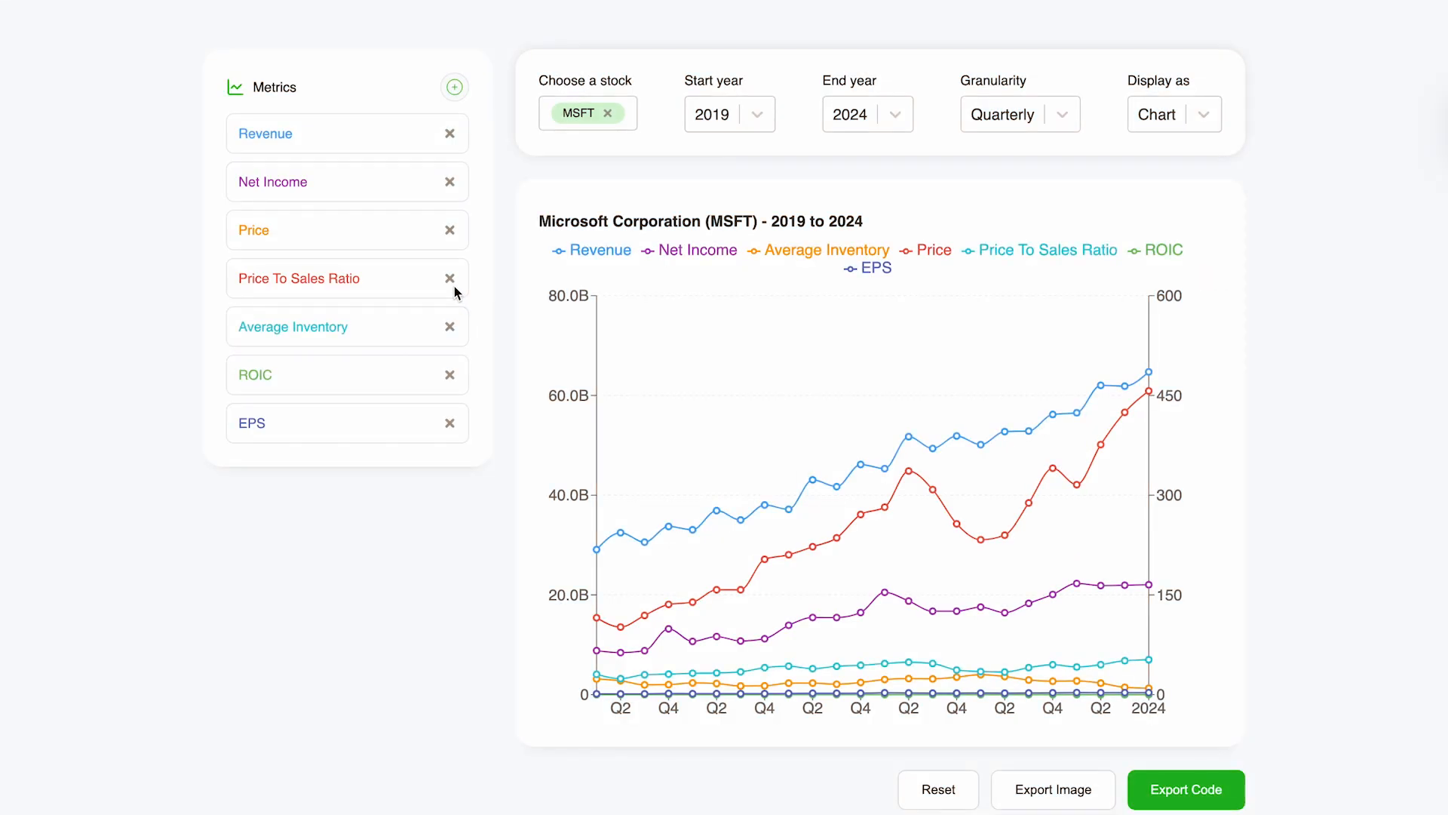
# Remove the Price To Sales Ratio, Average Inventory, ROIC and EPS metrics from the chart.
pyautogui.click(451, 281)
pyautogui.click(451, 281)
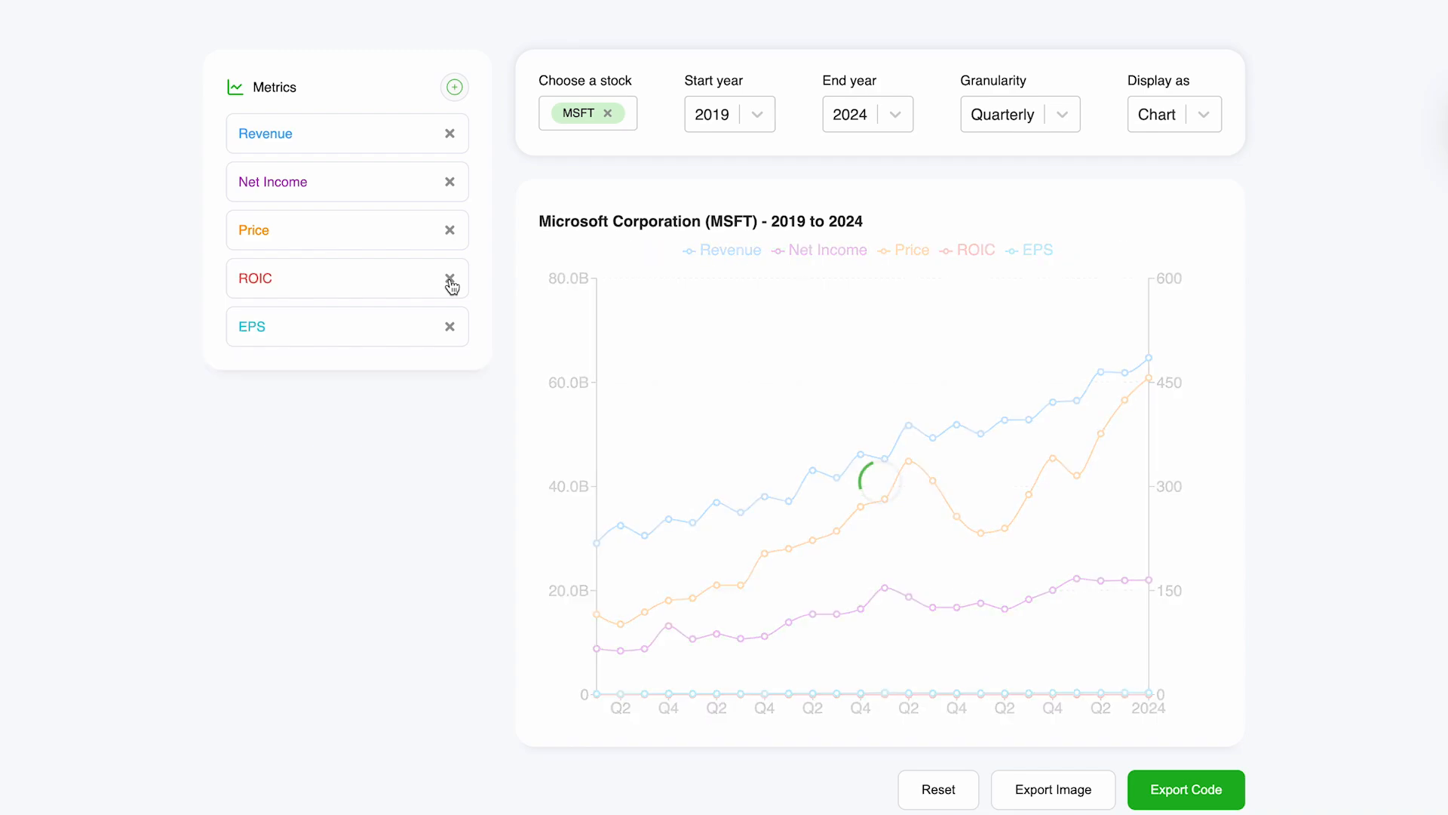
pyautogui.click(450, 281)
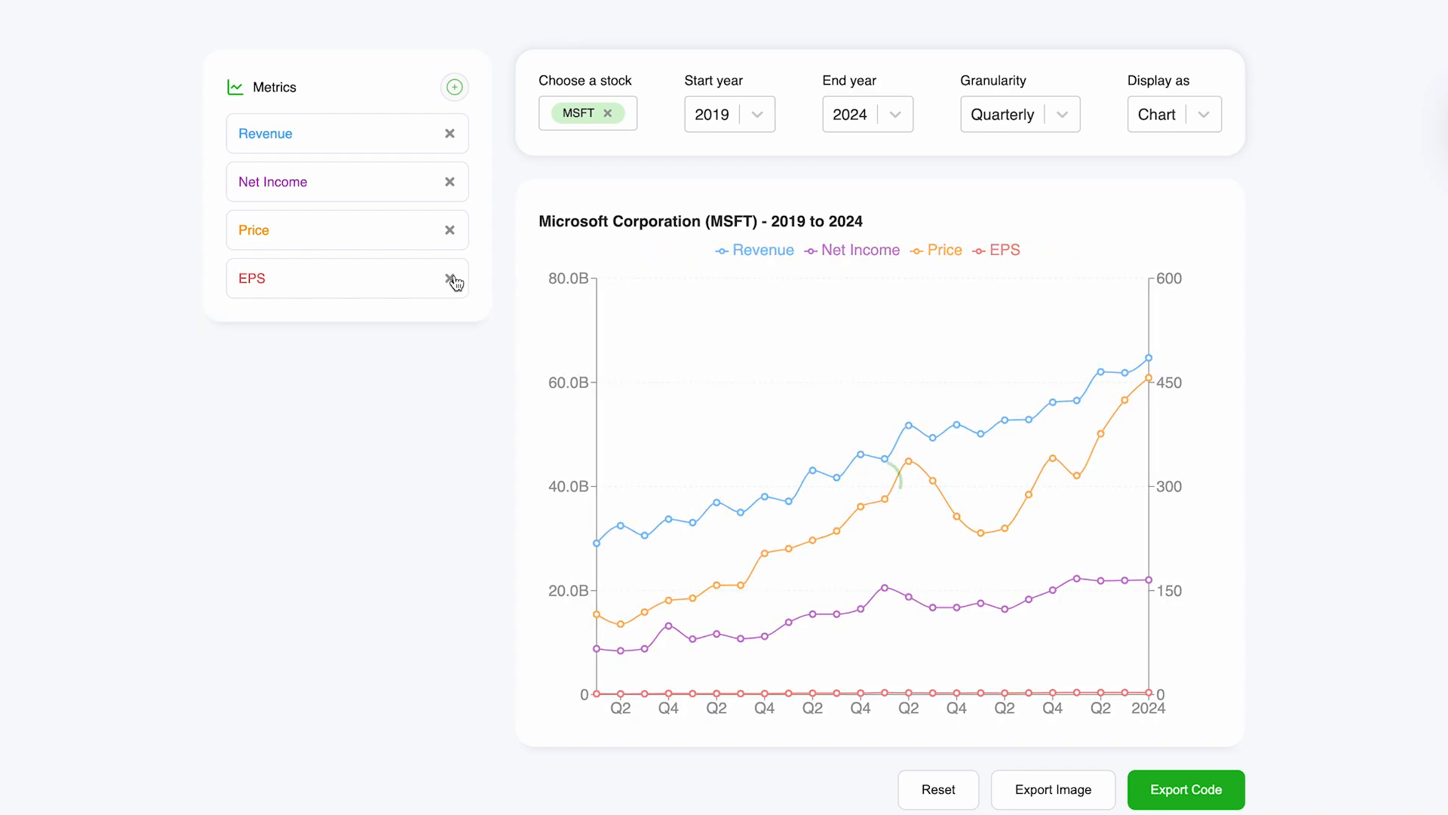
pyautogui.click(450, 282)
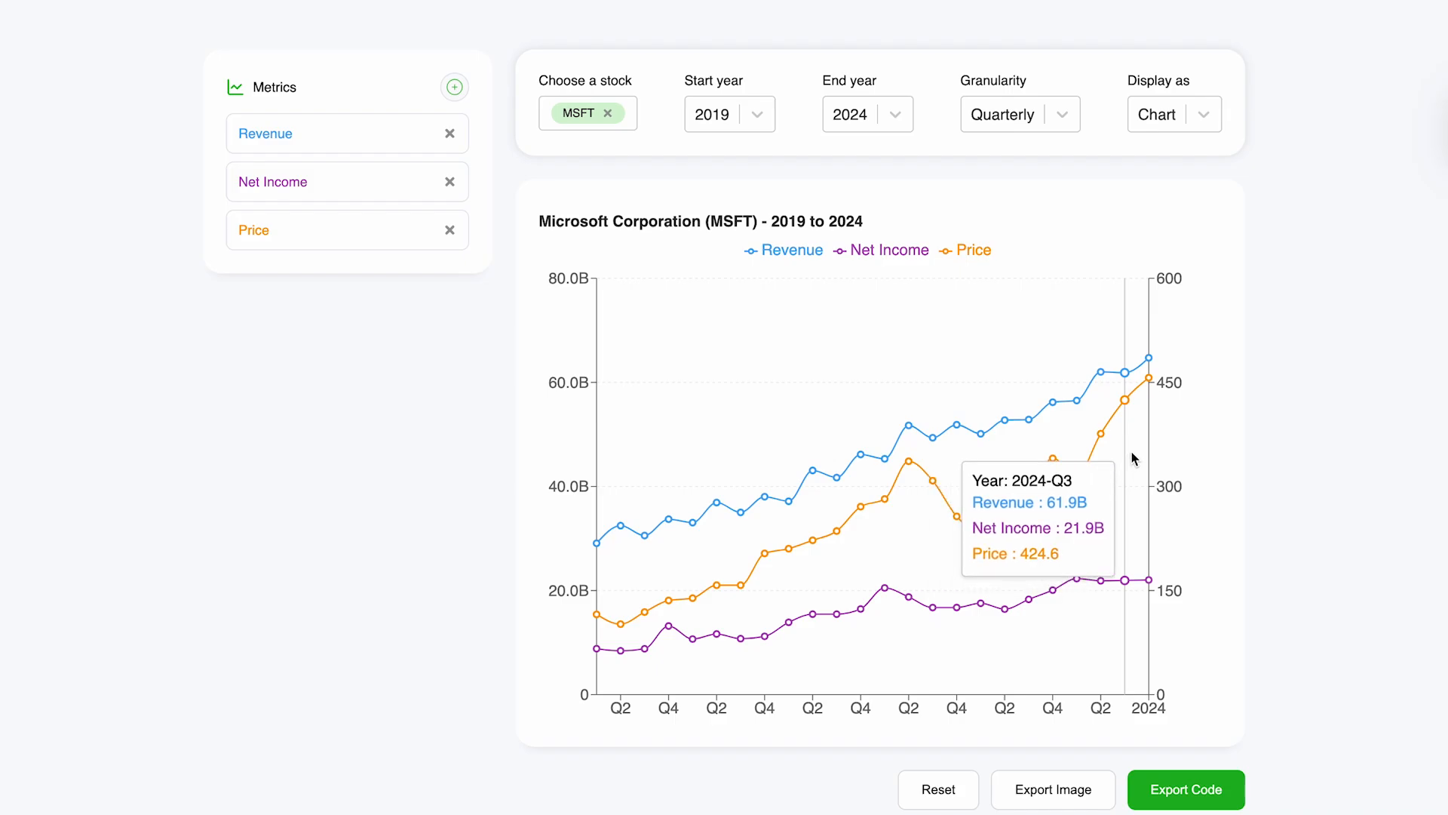
# Export the embed code of the Microsoft chart and copy it.
pyautogui.scroll(1, 1131, 460)
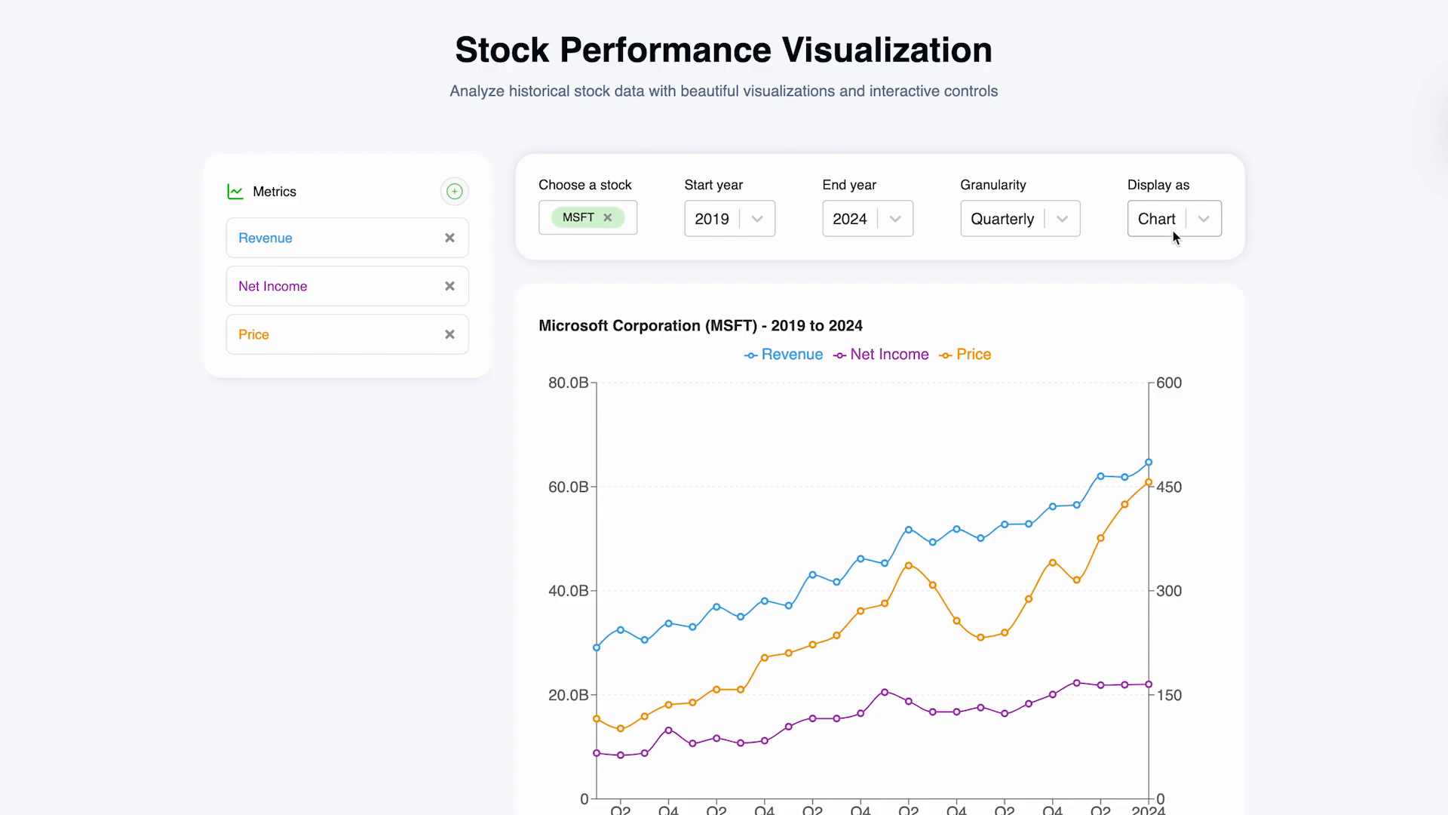
pyautogui.scroll(-2, 1172, 259)
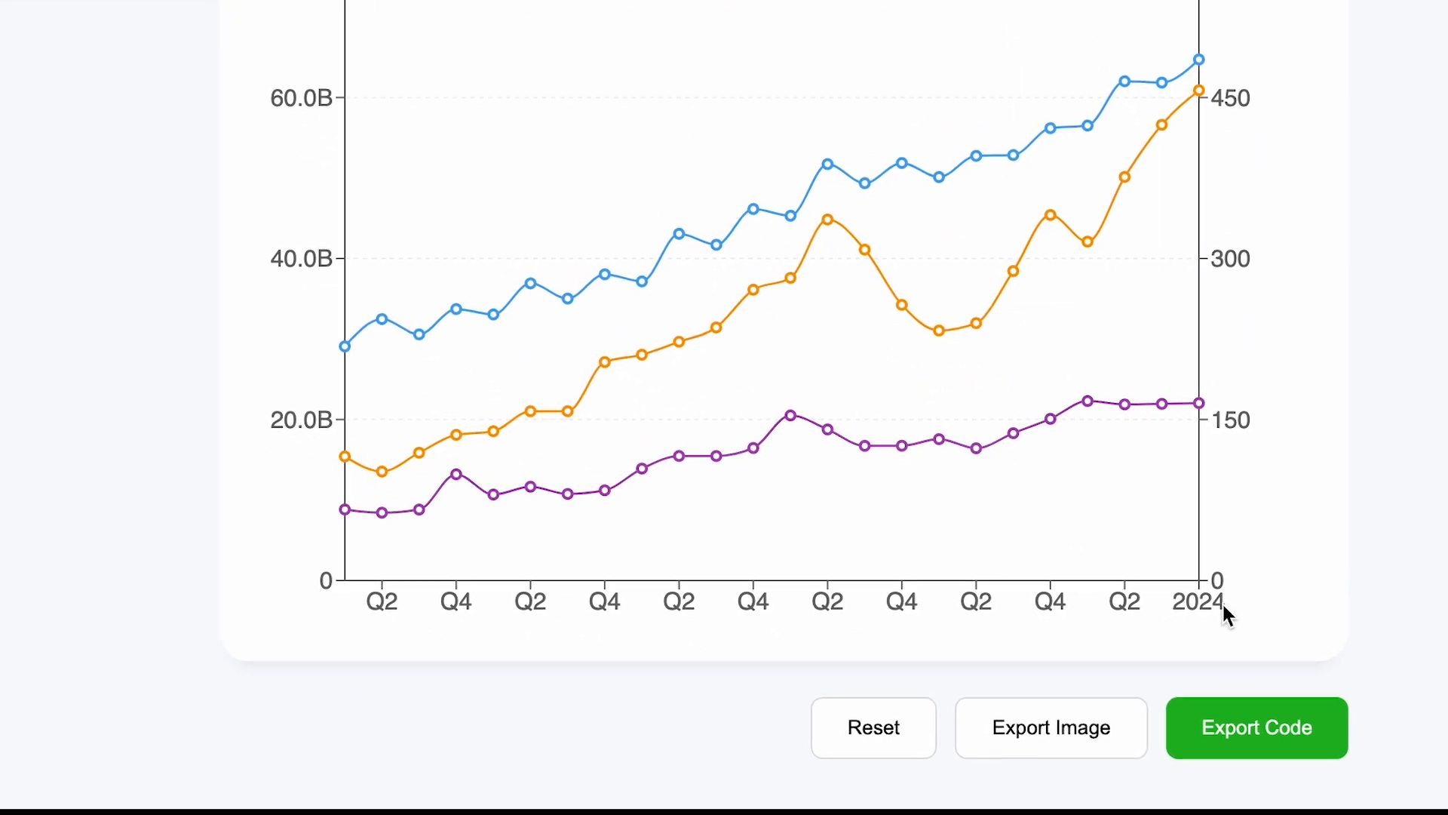
pyautogui.click(1266, 745)
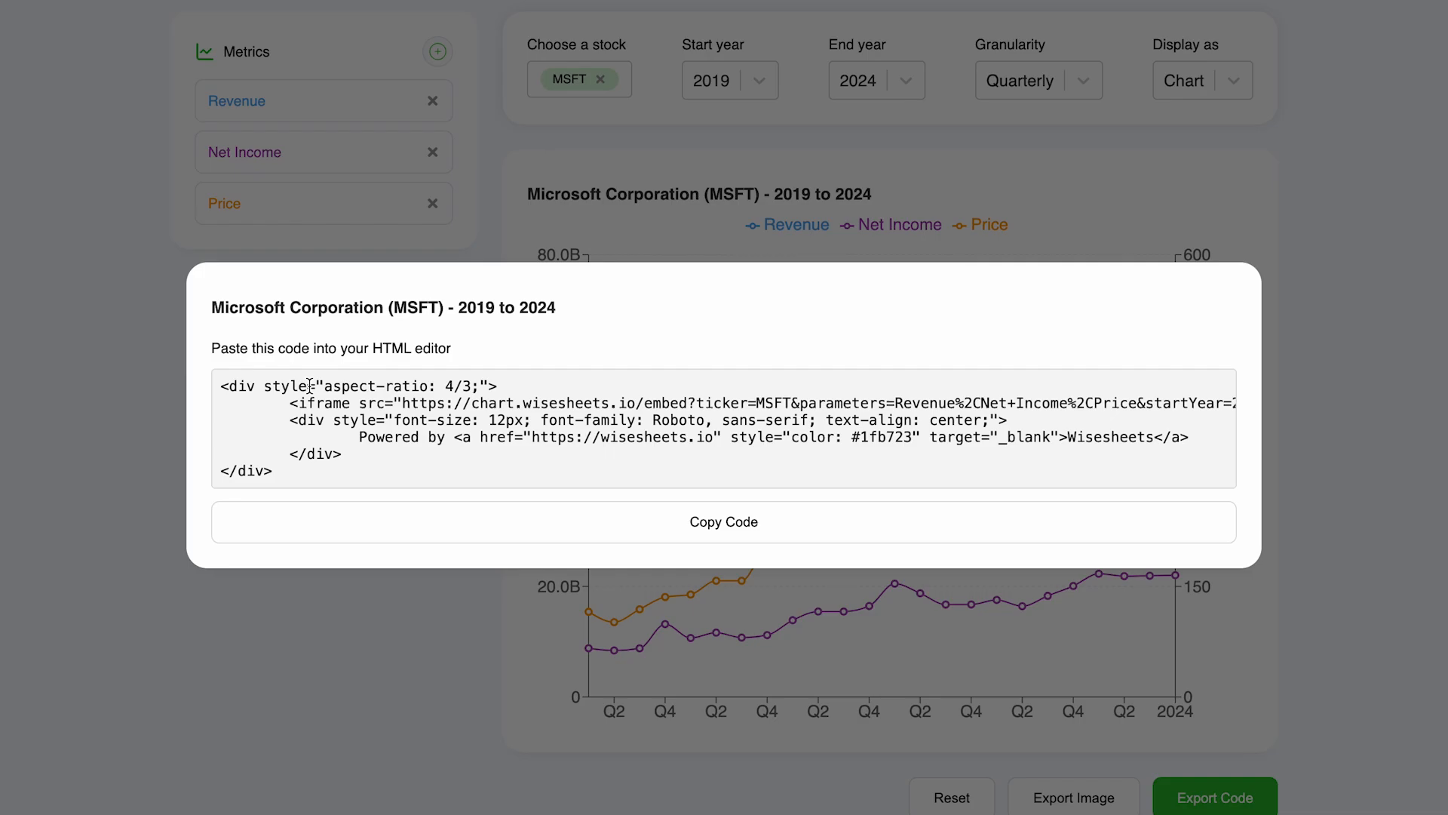
pyautogui.click(800, 526)
# Switch to the WordPress posts page of the Wisesheets Blog and create a new post.
pyautogui.moveTo(2, 294)
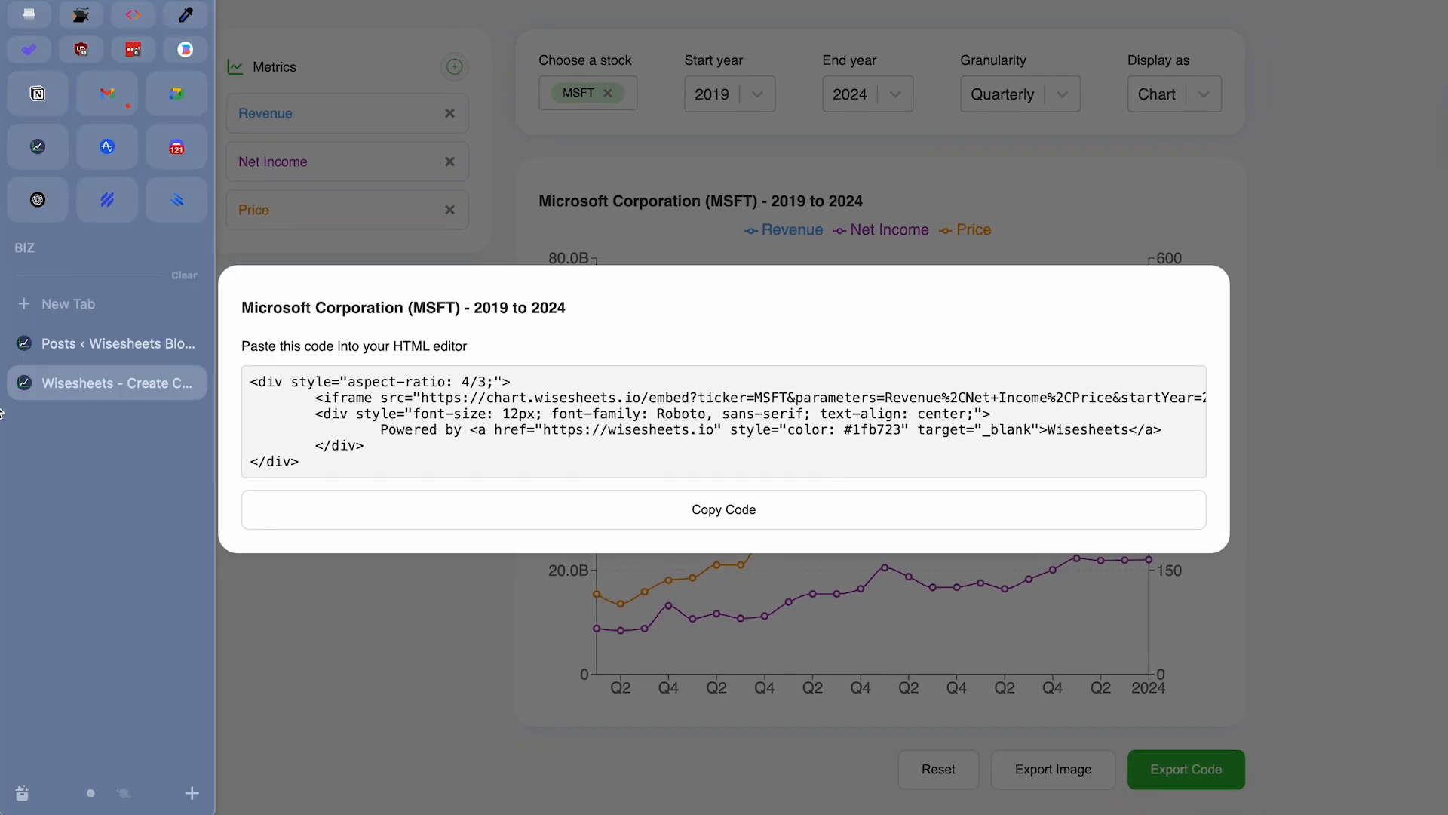
pyautogui.click(117, 429)
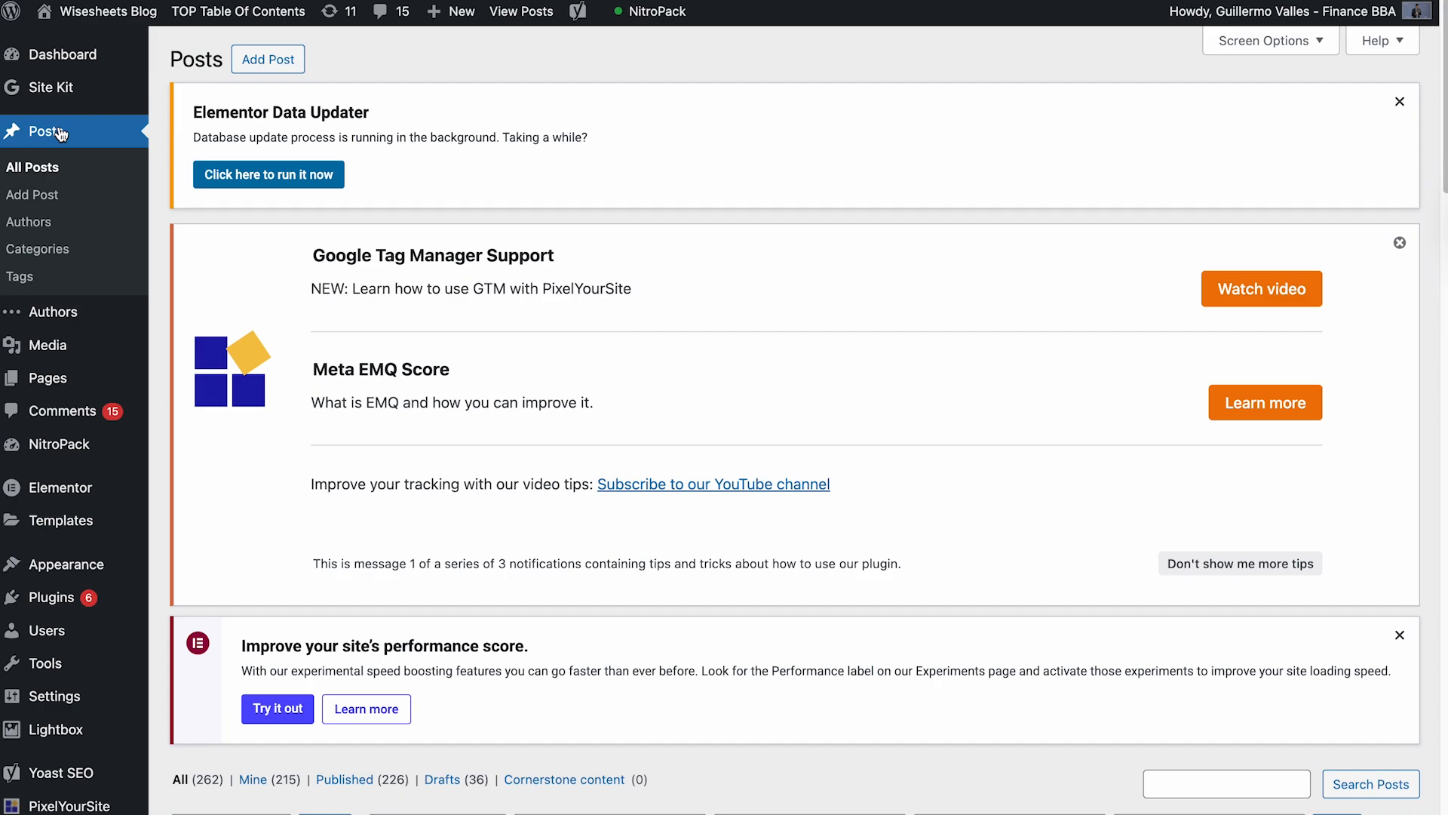
pyautogui.scroll(-3, 341, 321)
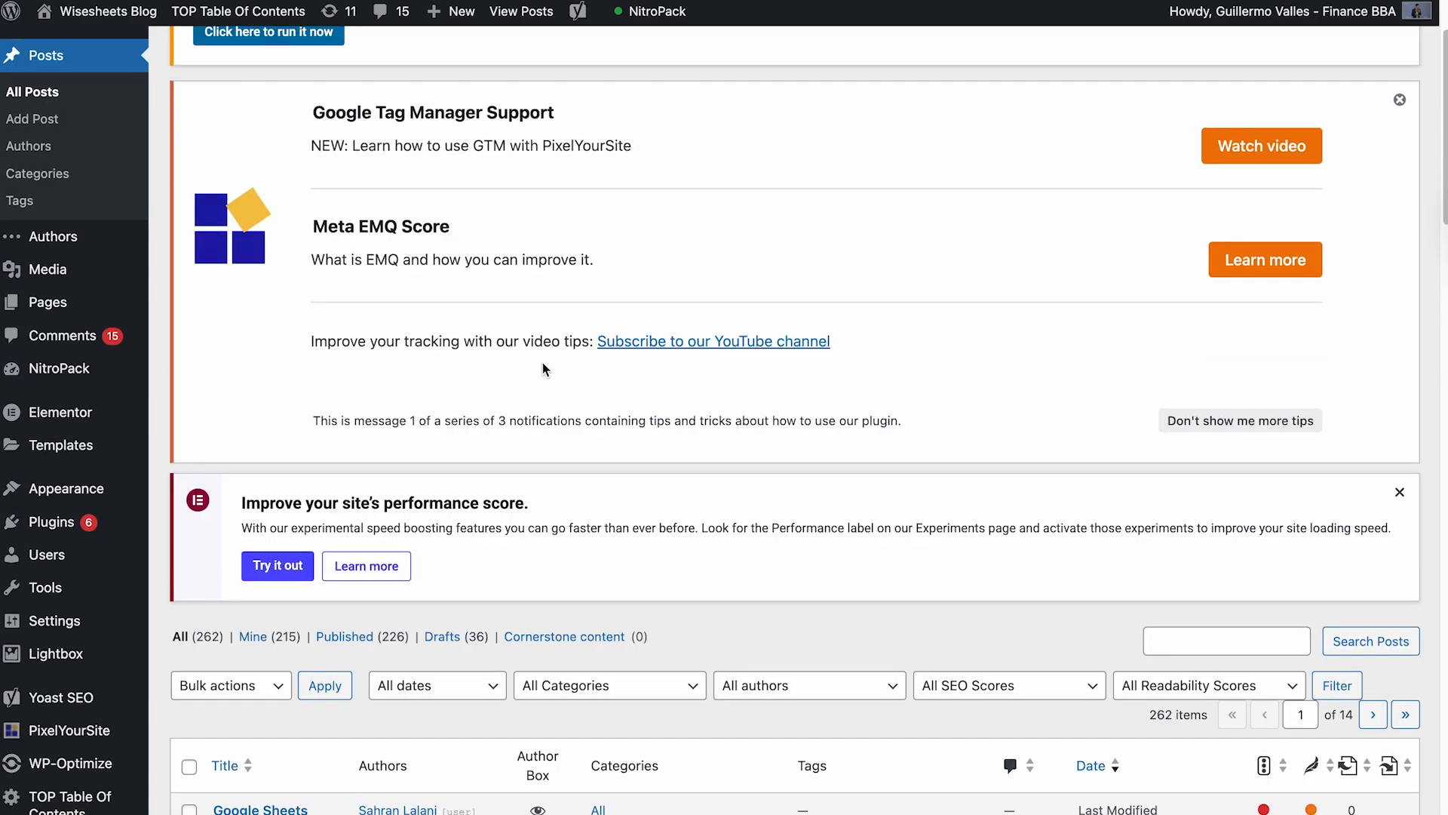
pyautogui.scroll(3, 542, 362)
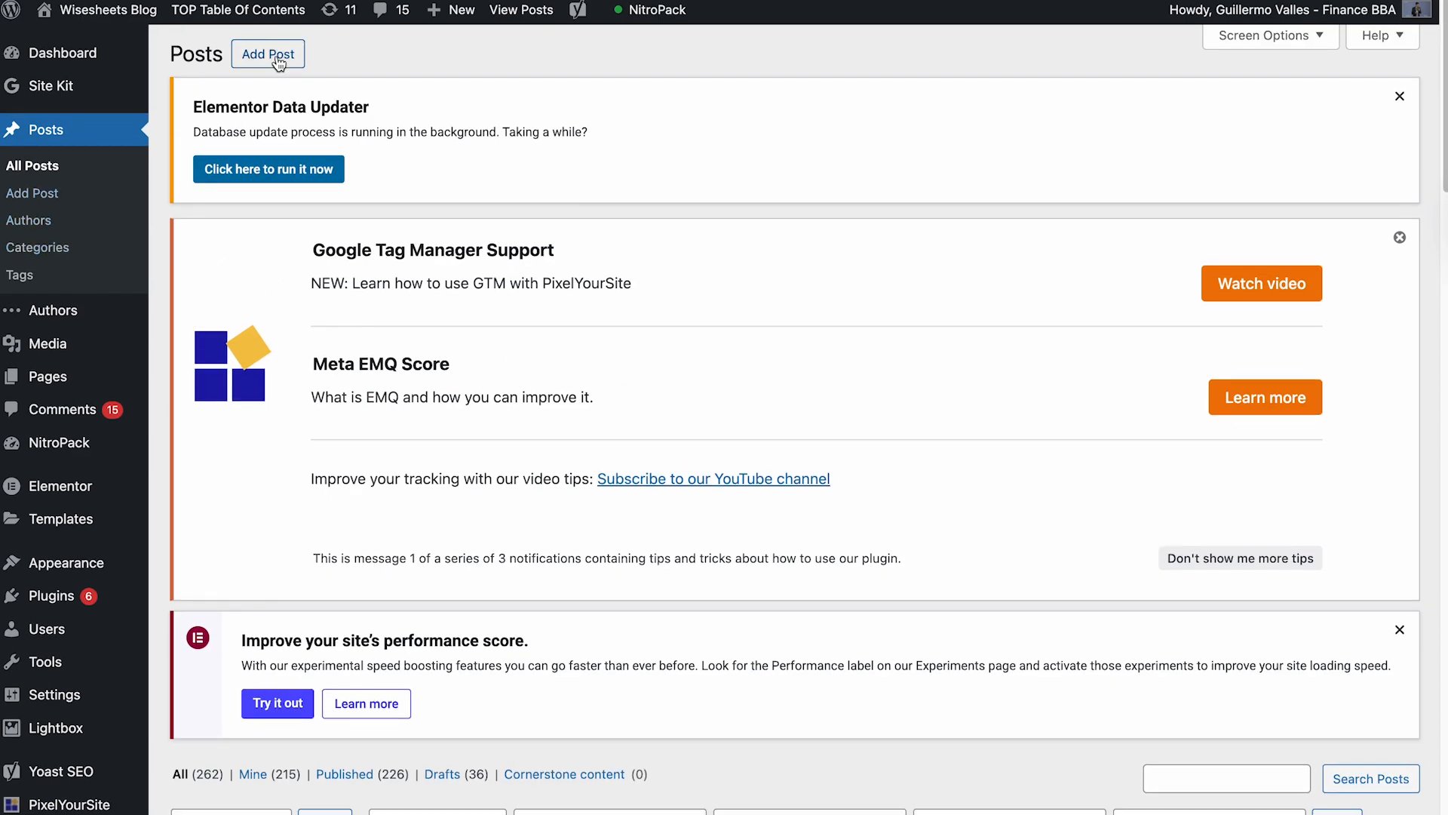
pyautogui.click(277, 58)
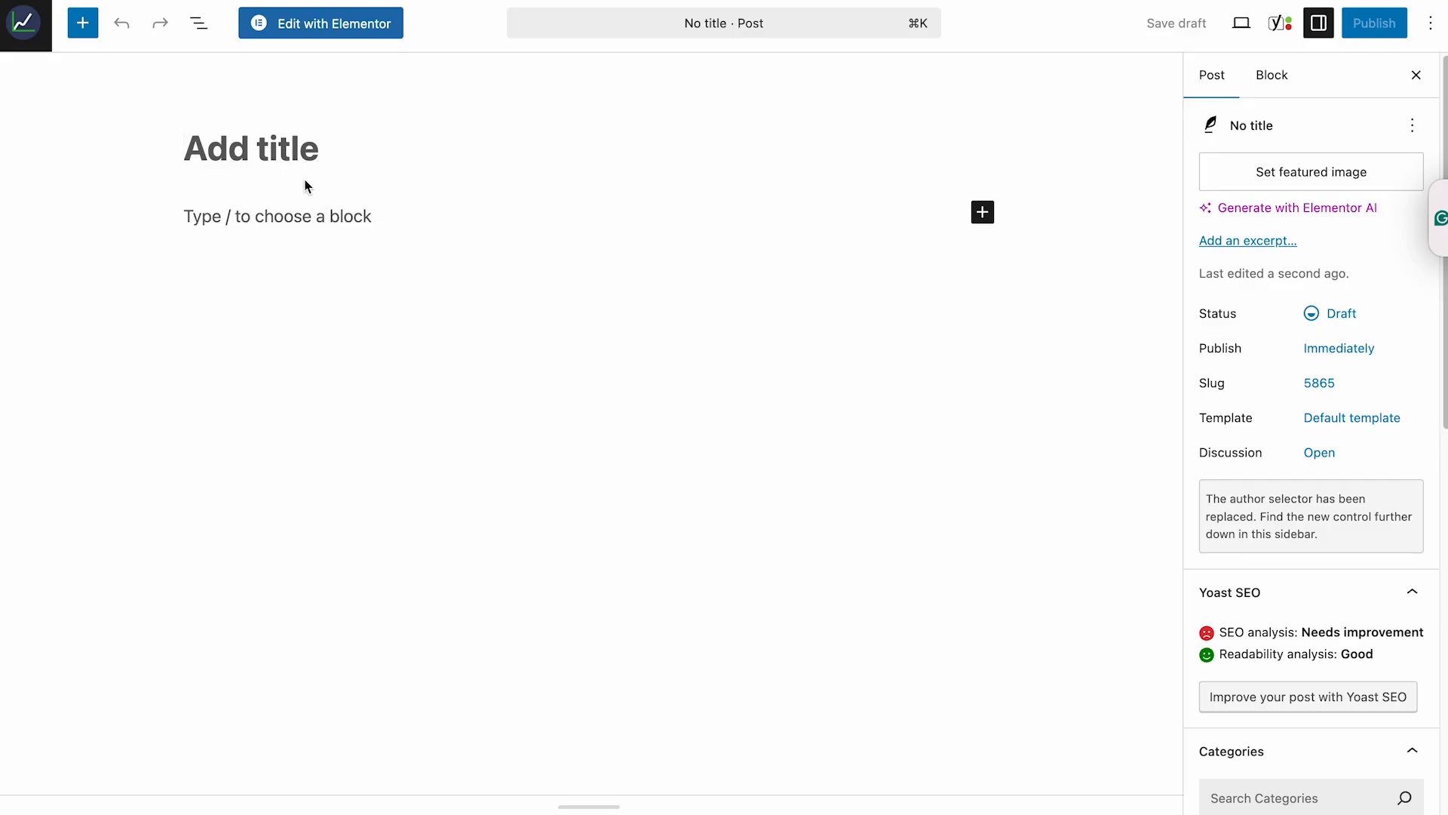
# Enter "Title" as the post title and write the paragraph "This is our analysis on Microsoft stock:", with a new empty block below it.
pyautogui.write('Title')
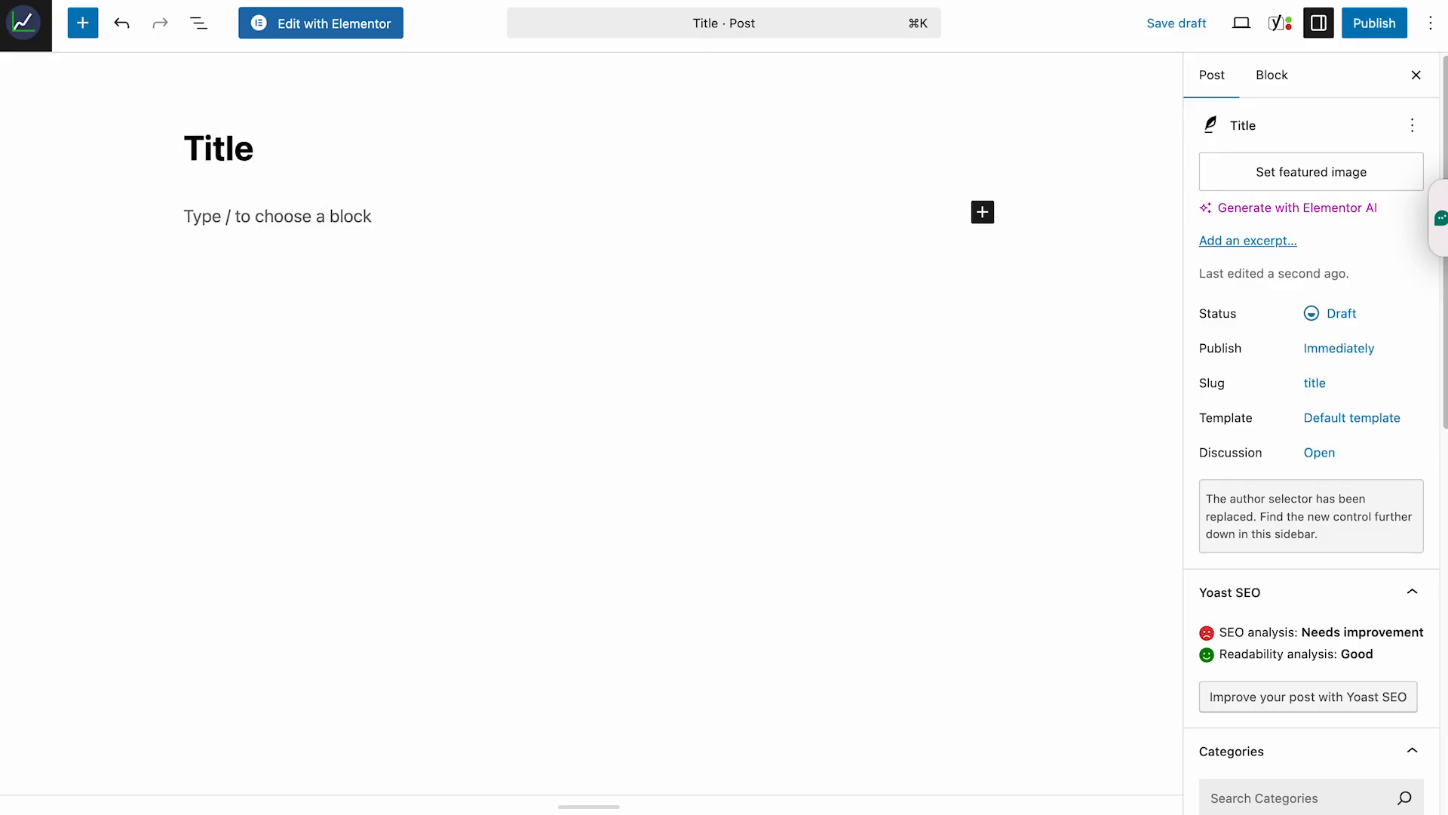
pyautogui.click(314, 217)
pyautogui.write('T')
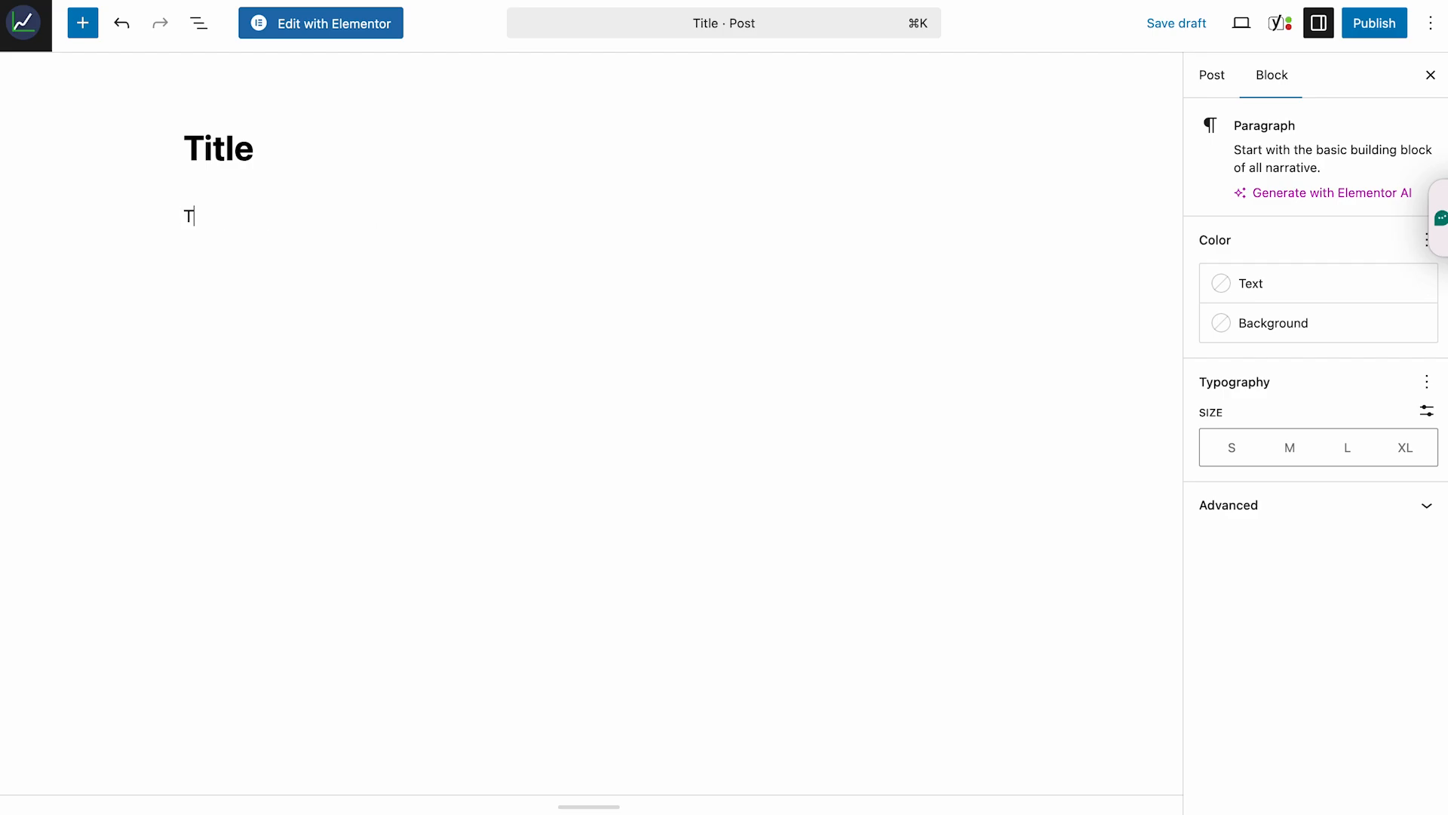
pyautogui.write('his is our analysis on Microsoft stock')
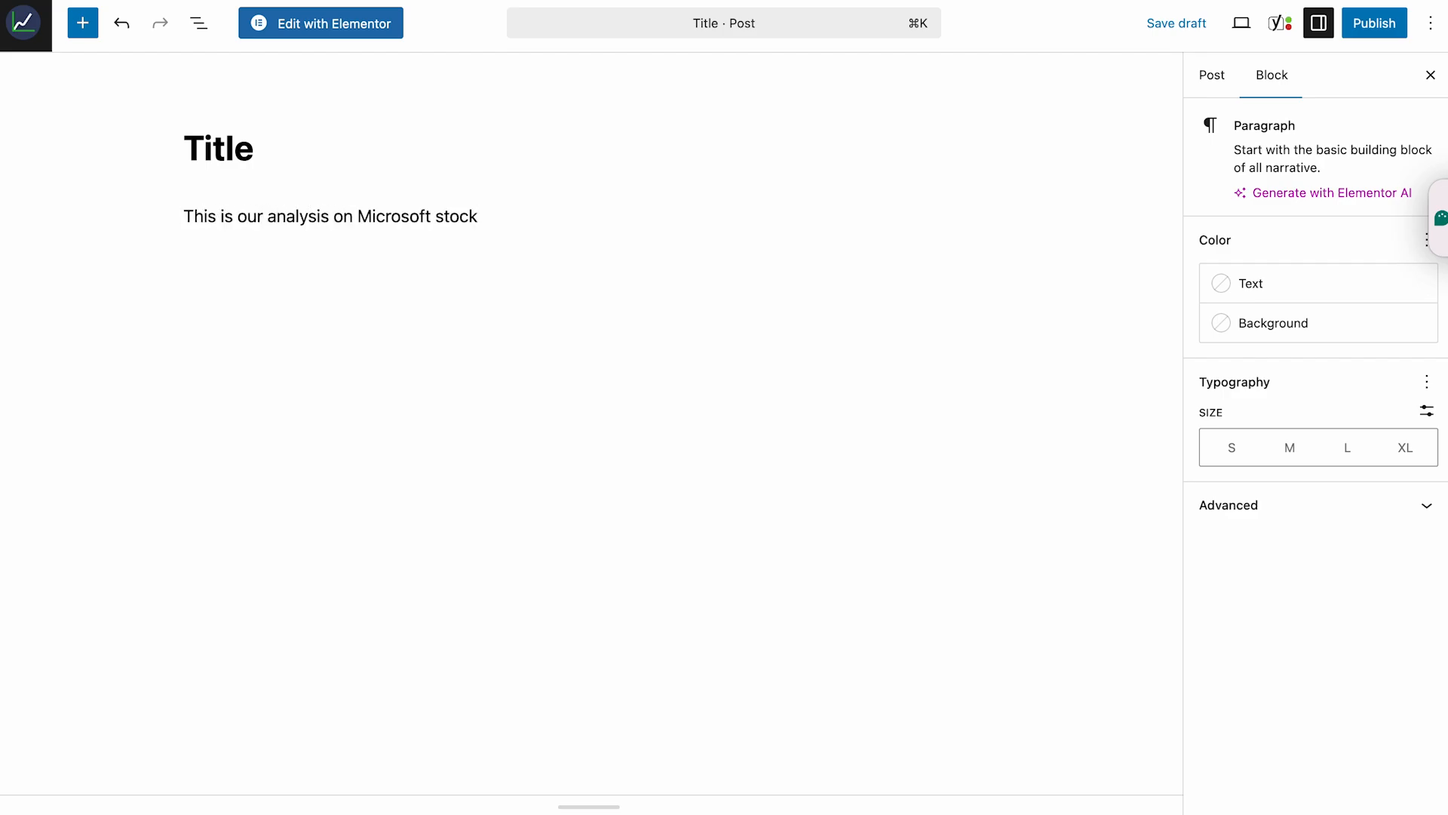
pyautogui.write(':')
pyautogui.press('Return')
# Insert a Custom HTML block below the paragraph and paste the copied chart embed code into it.
pyautogui.click(979, 272)
pyautogui.click(590, 309)
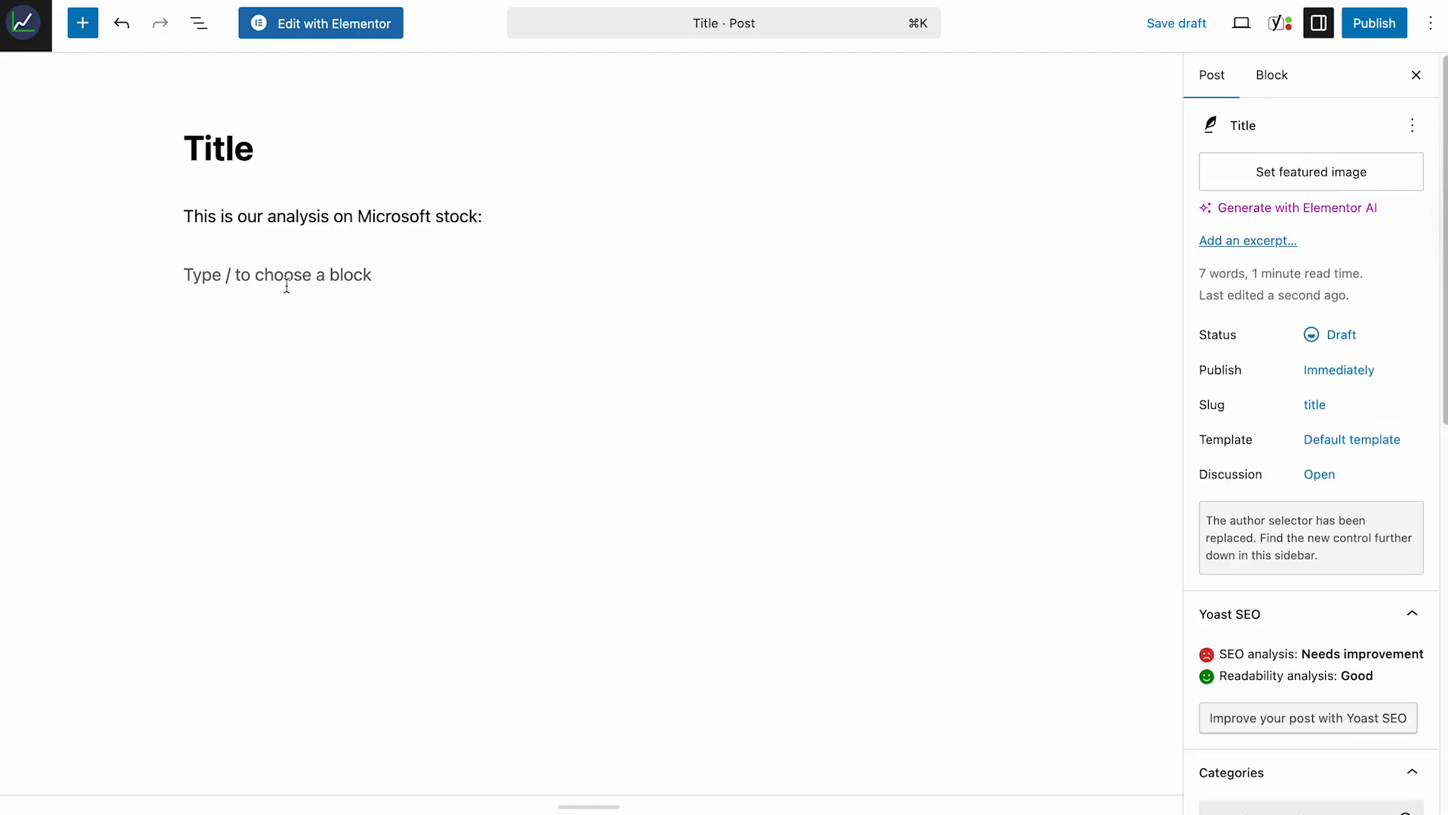
pyautogui.click(284, 284)
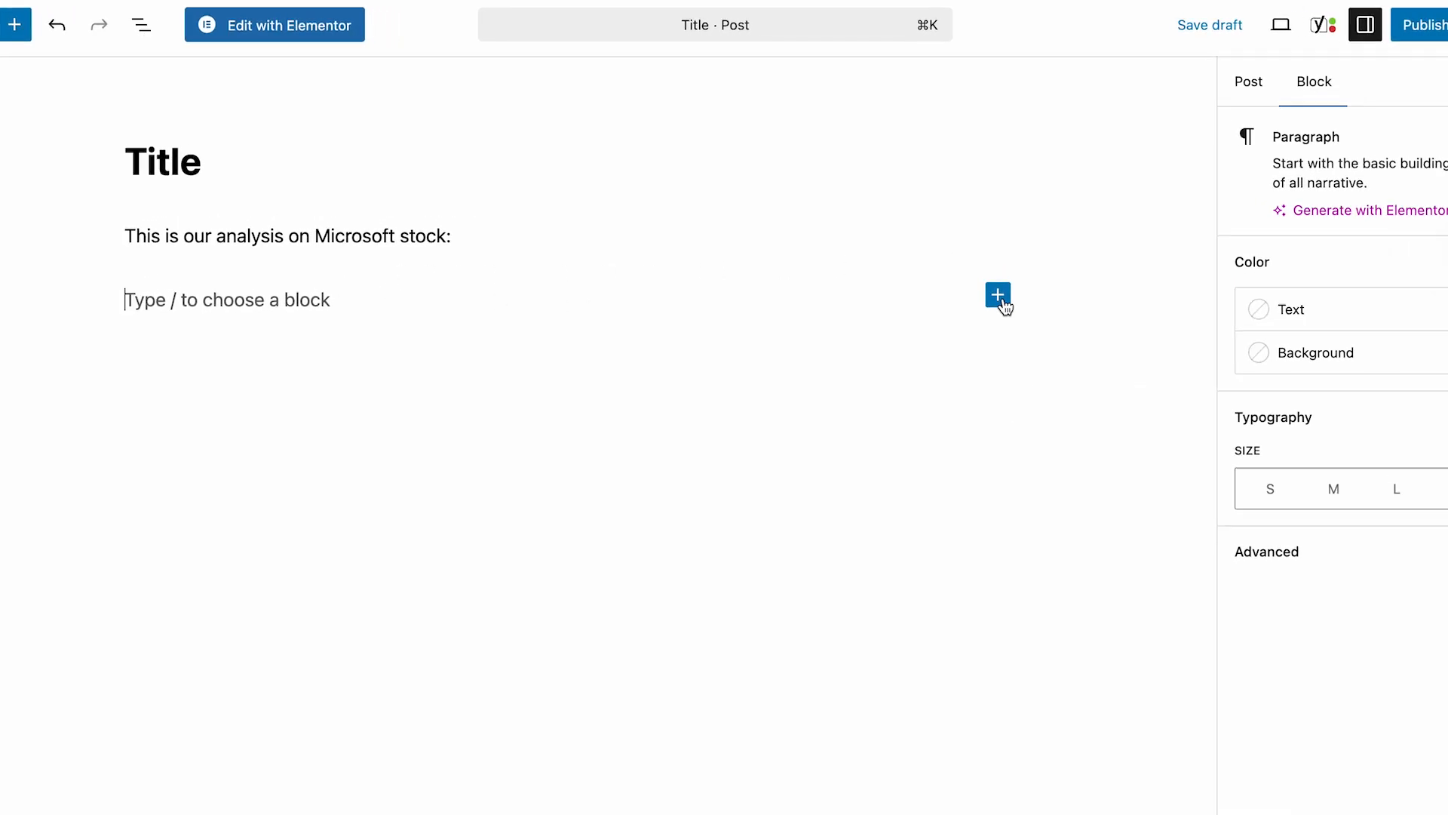
pyautogui.click(982, 270)
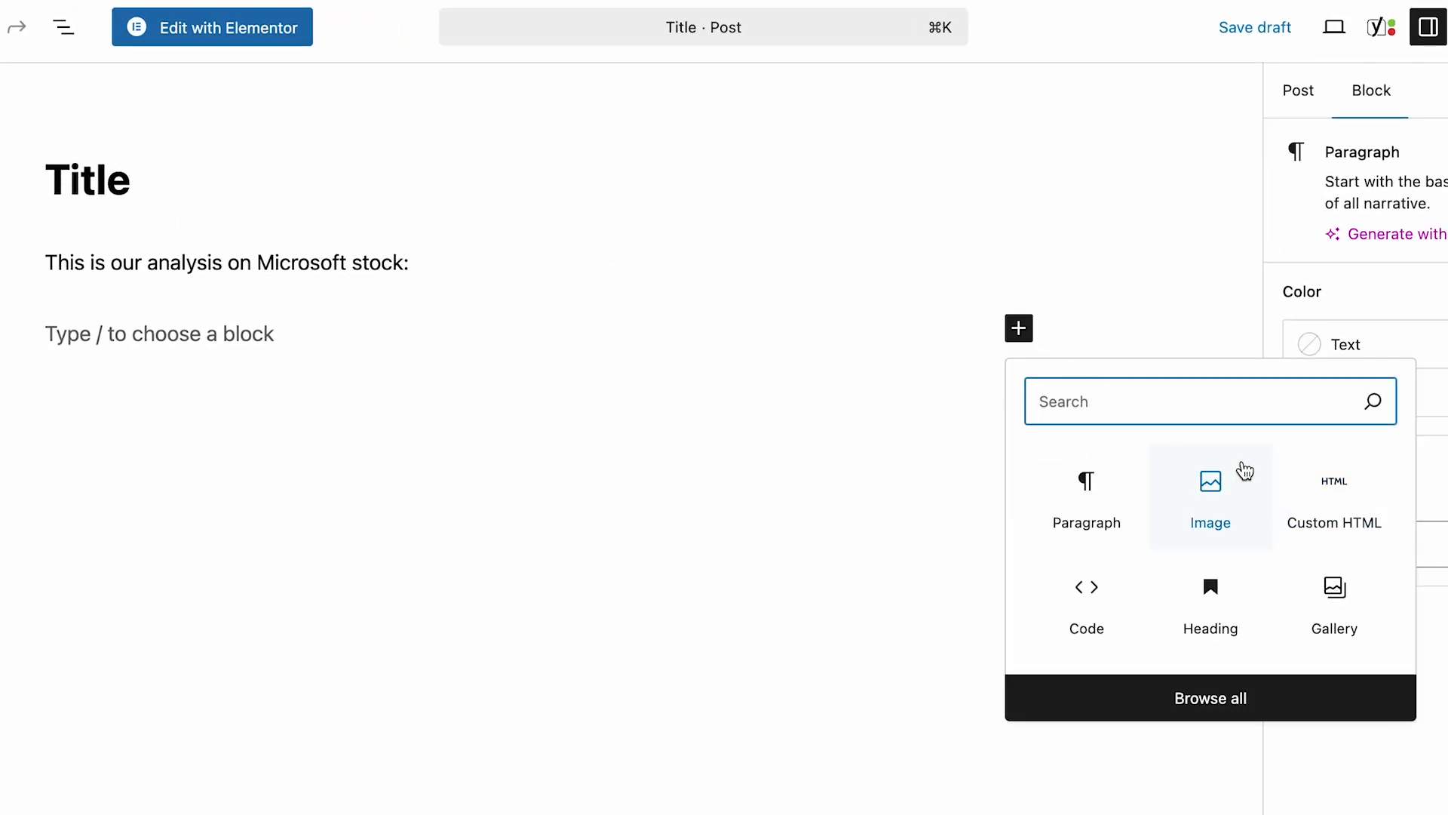
pyautogui.write('custom')
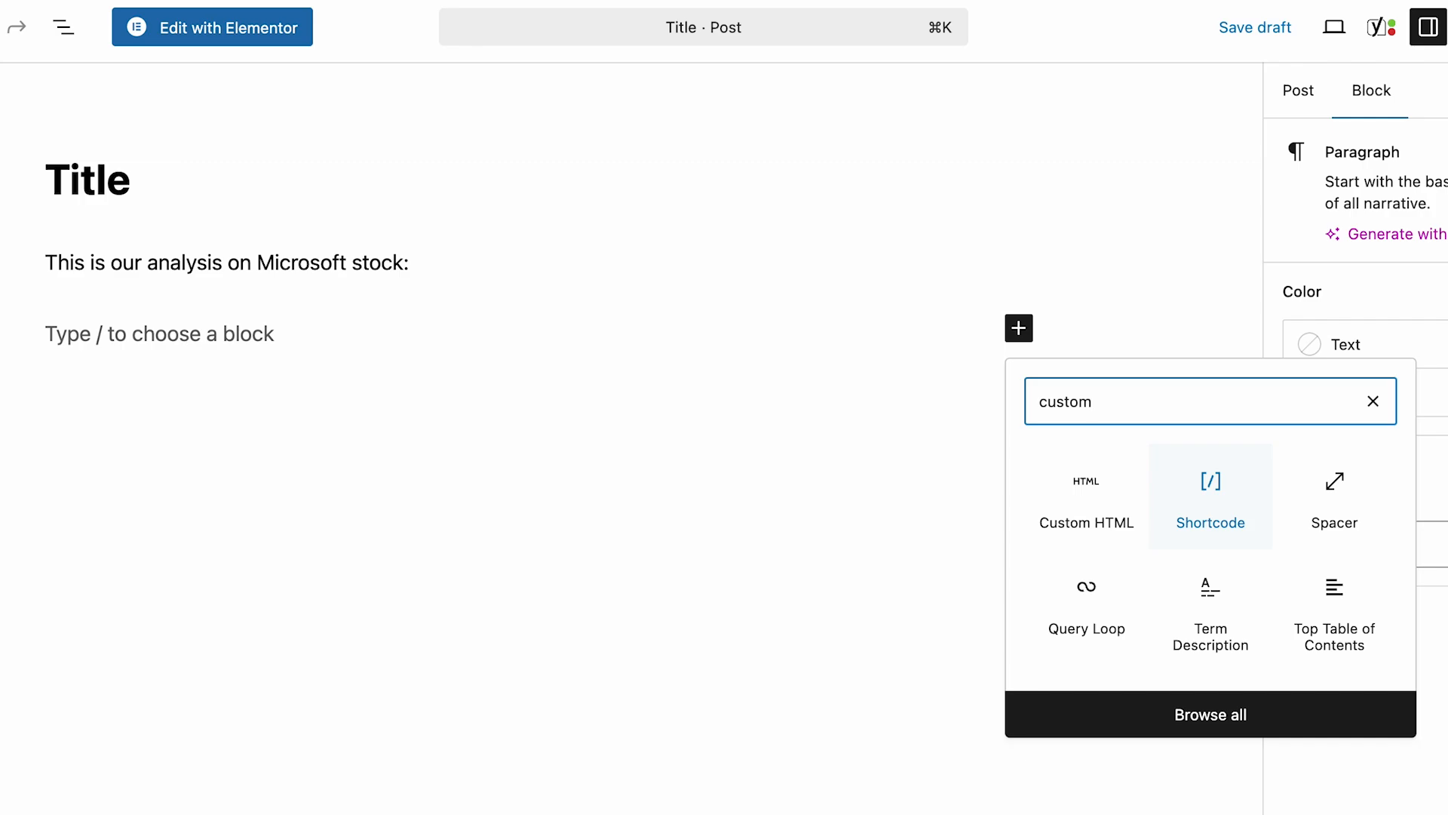
pyautogui.click(1093, 528)
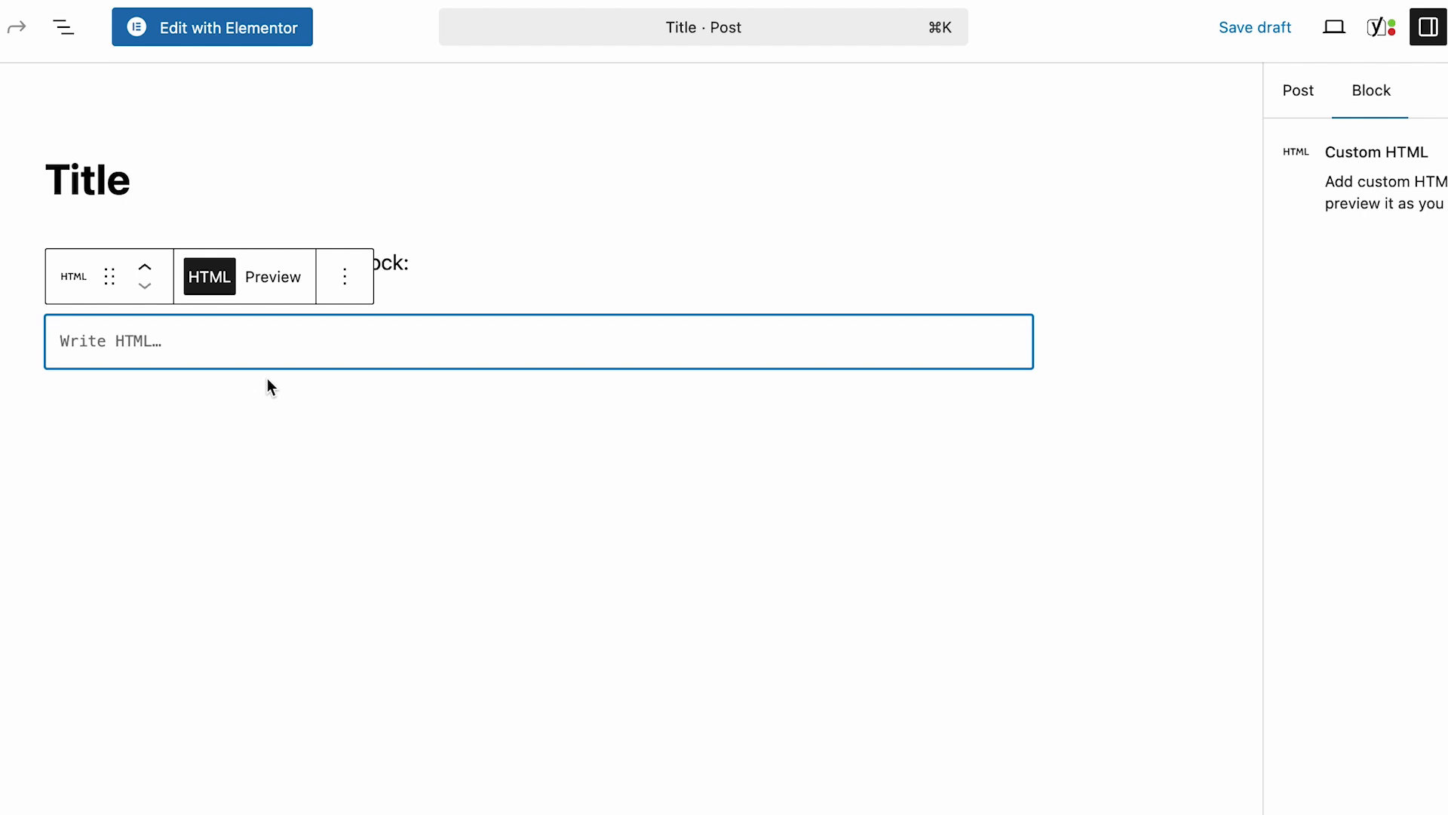
pyautogui.press('super+v')
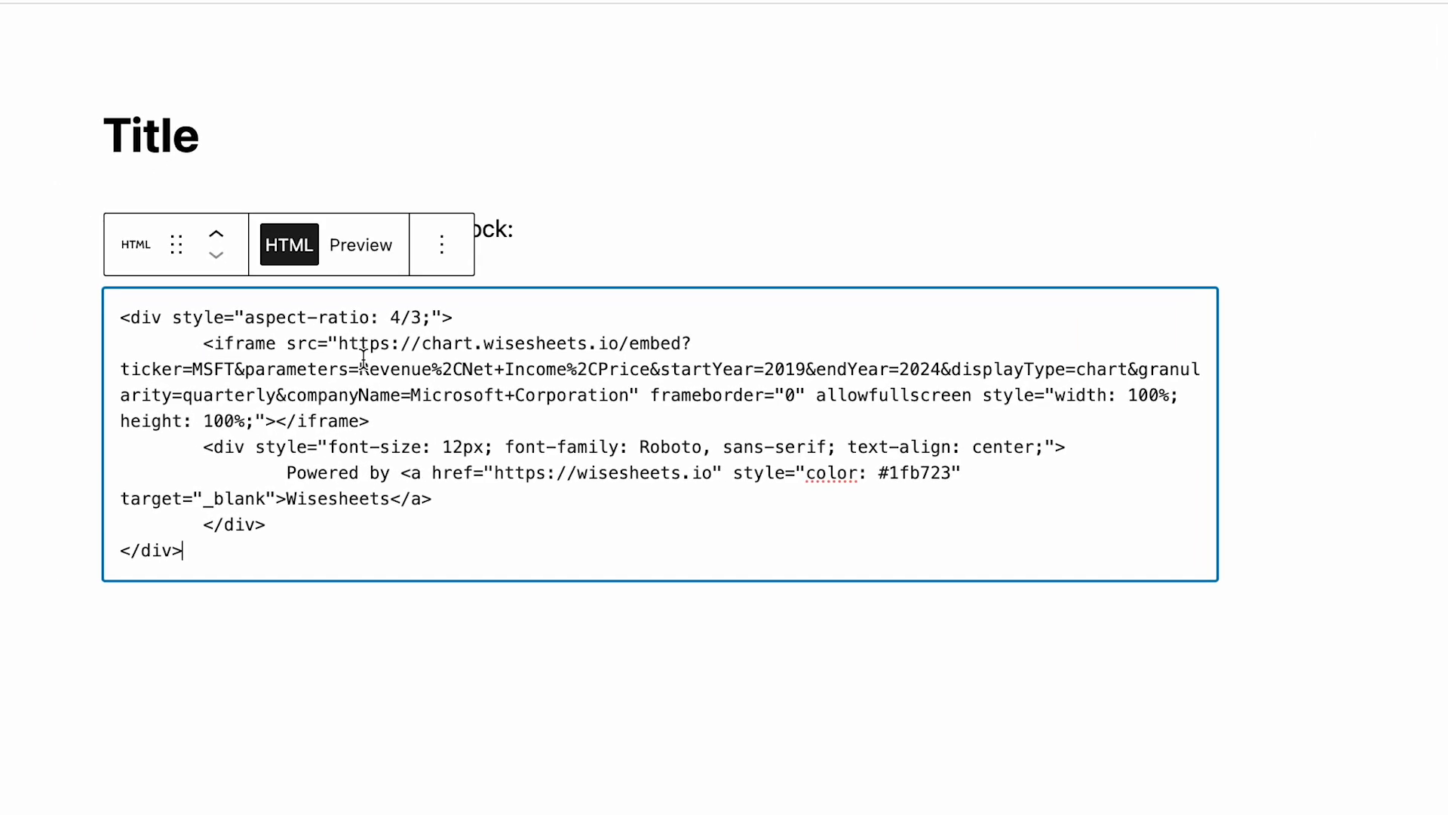
# Preview the Custom HTML block and examine how the embedded Microsoft chart displays inside the post.
pyautogui.click(368, 258)
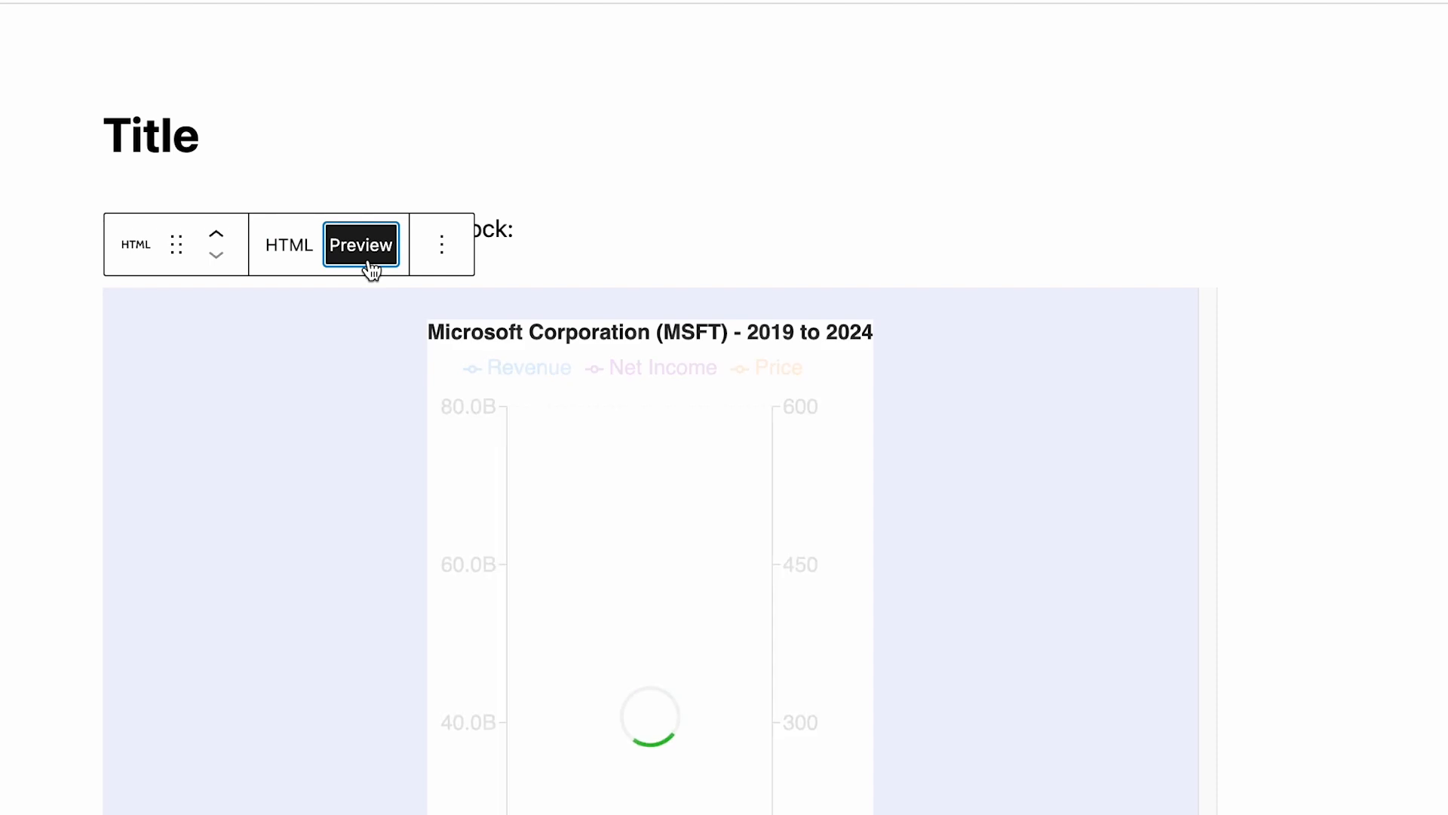
pyautogui.scroll(-4, 724, 383)
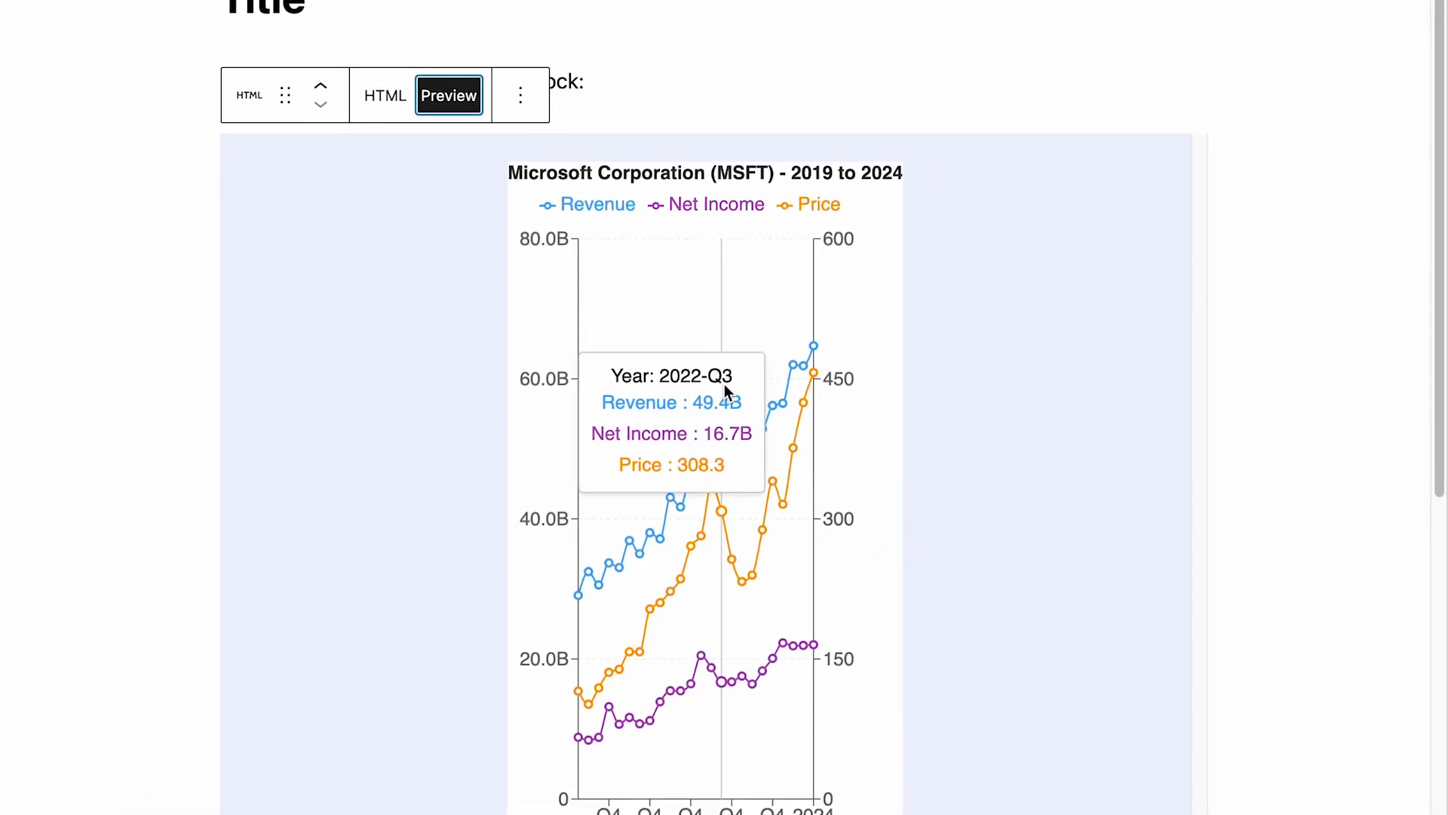
pyautogui.scroll(2, 724, 385)
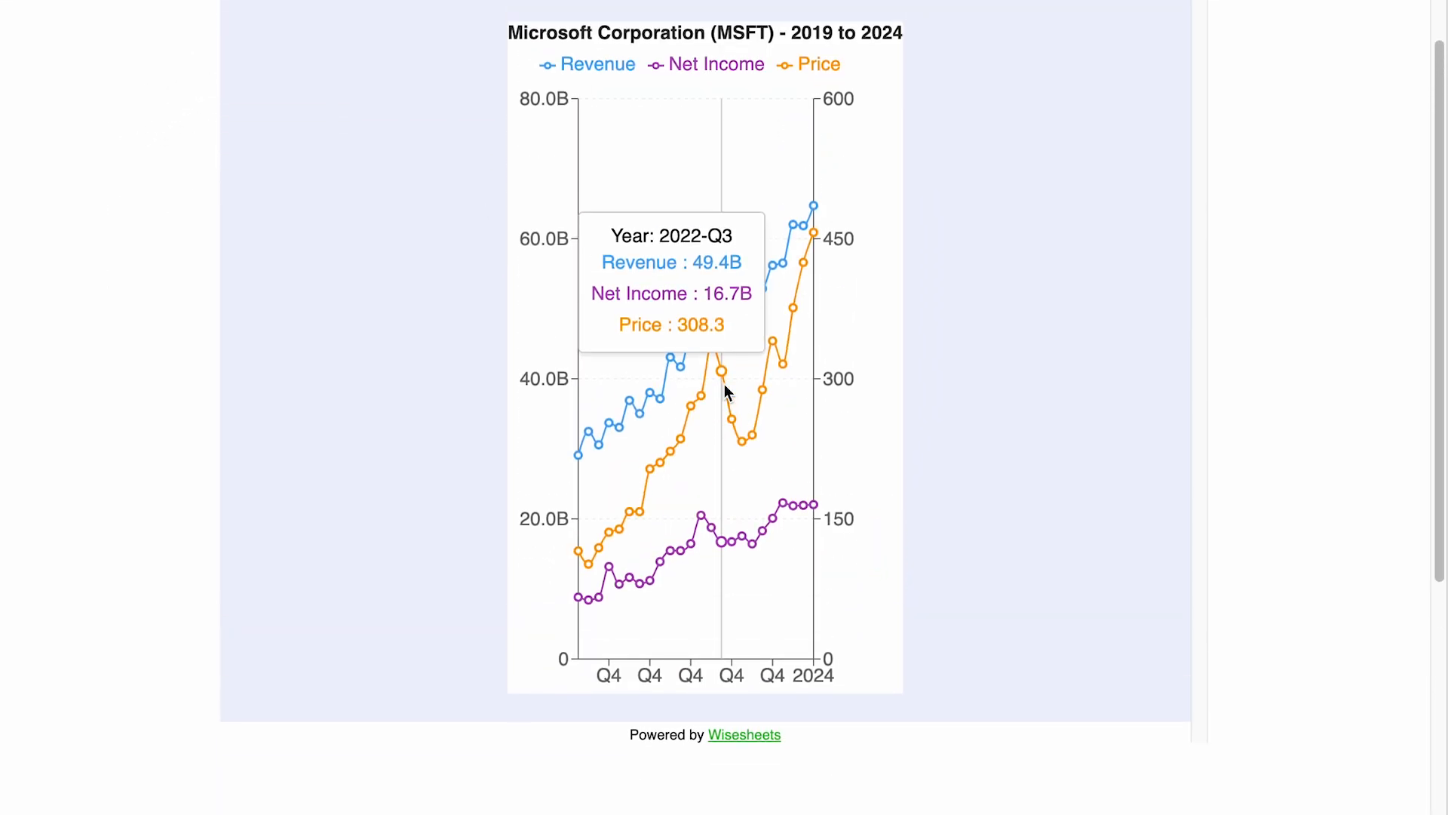
pyautogui.scroll(2, 724, 391)
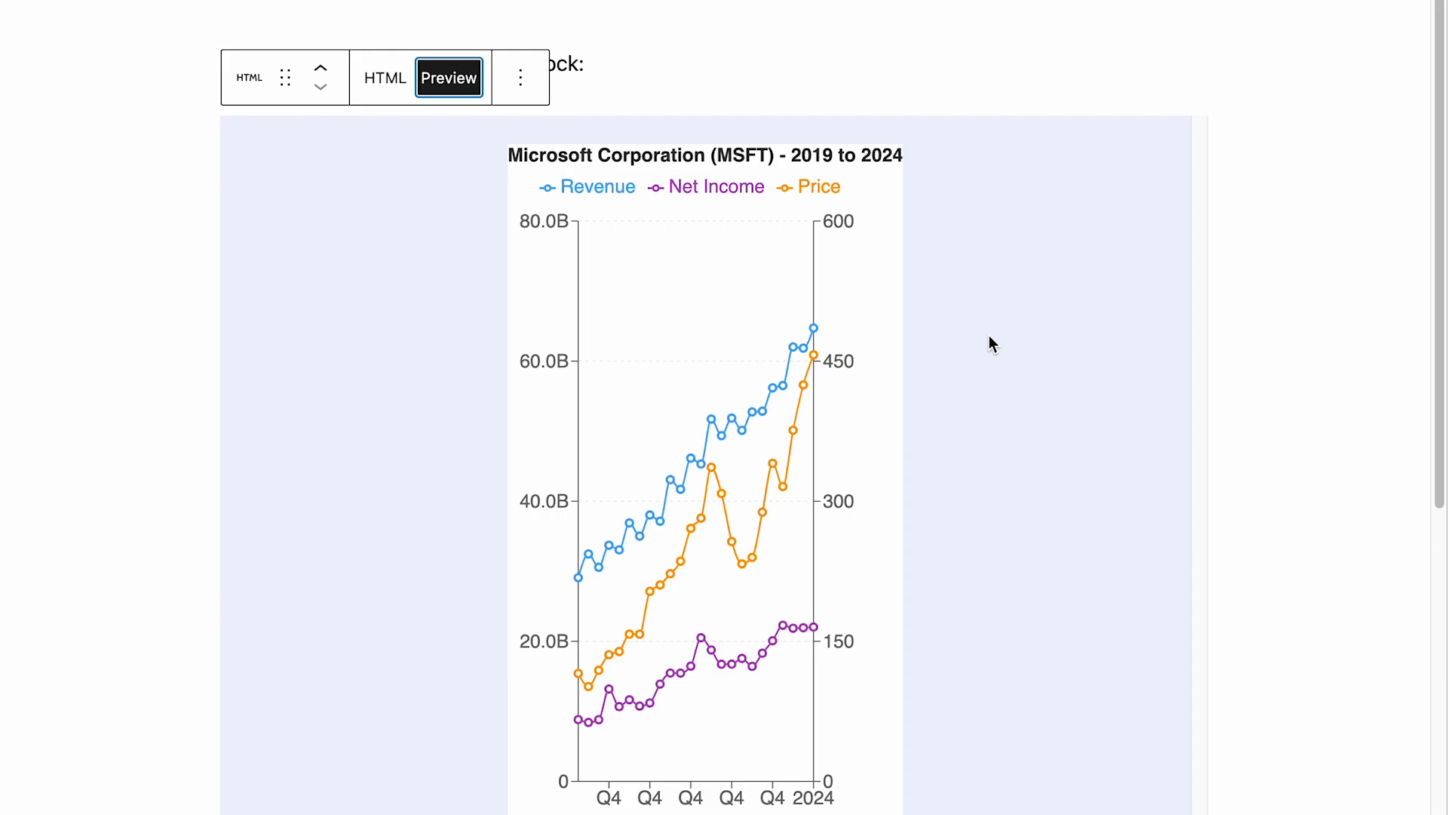
pyautogui.scroll(-1, 988, 337)
pyautogui.scroll(2, 850, 329)
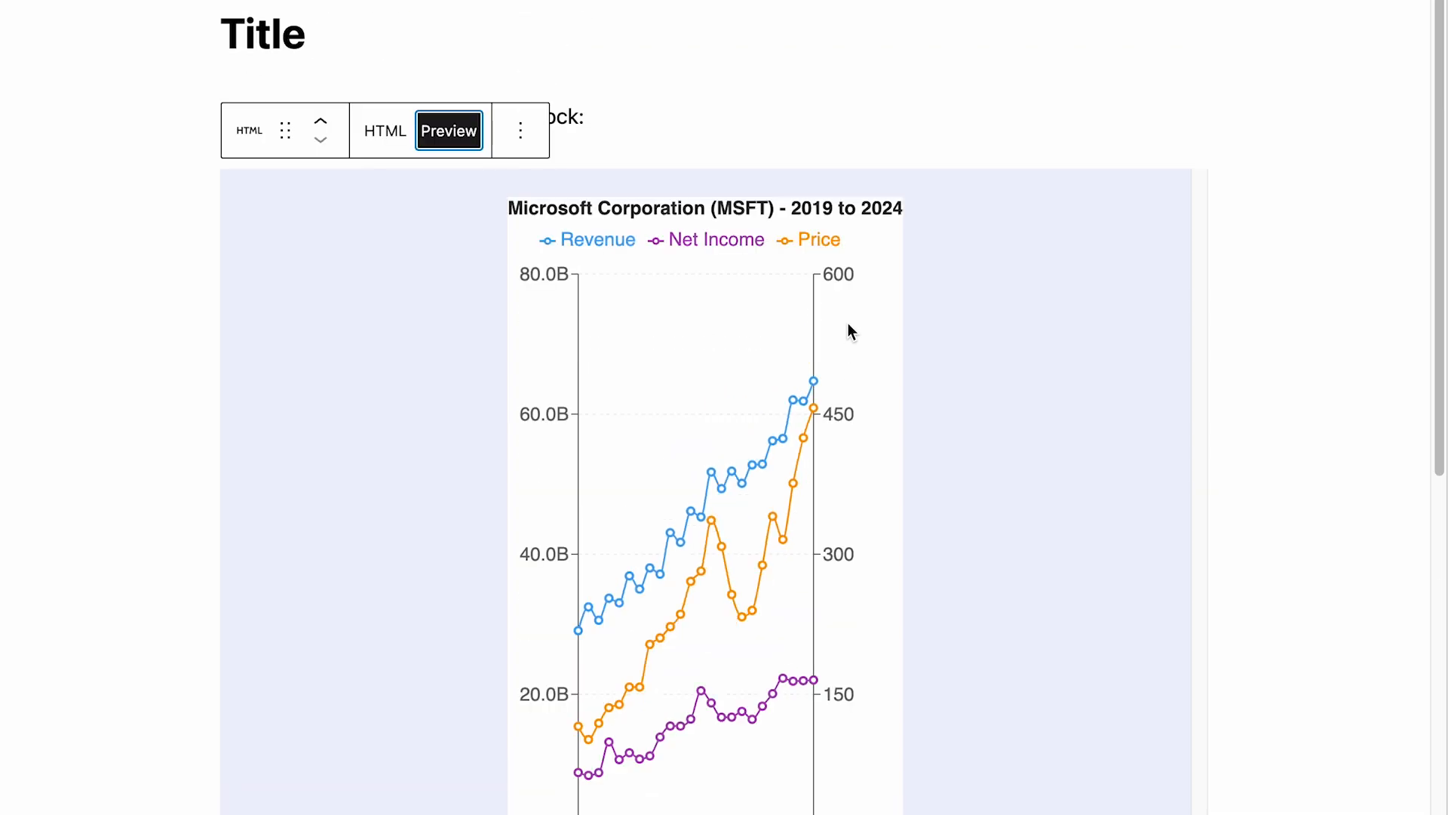
pyautogui.scroll(-3, 808, 324)
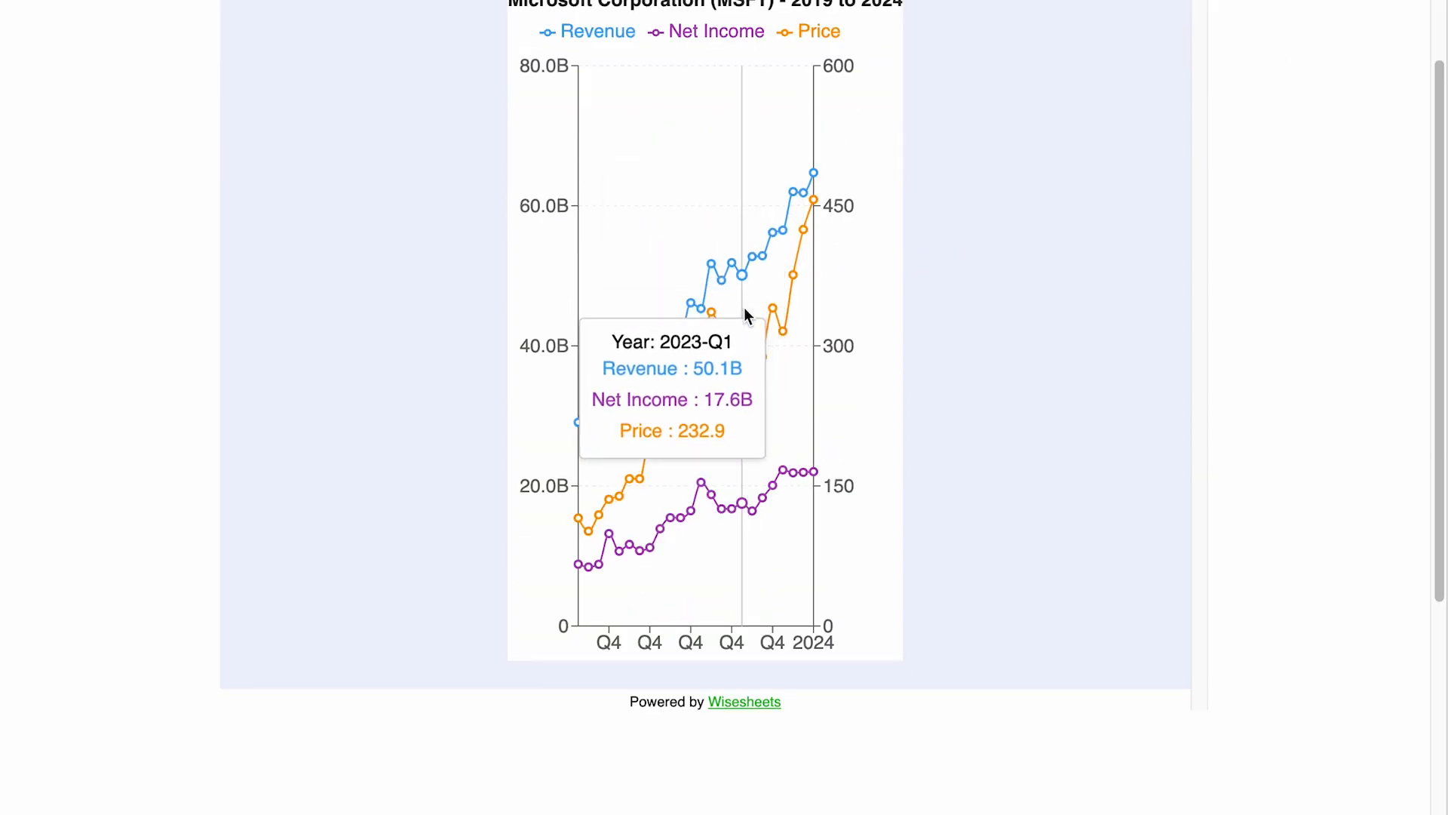
pyautogui.scroll(3, 750, 314)
pyautogui.click(347, 53)
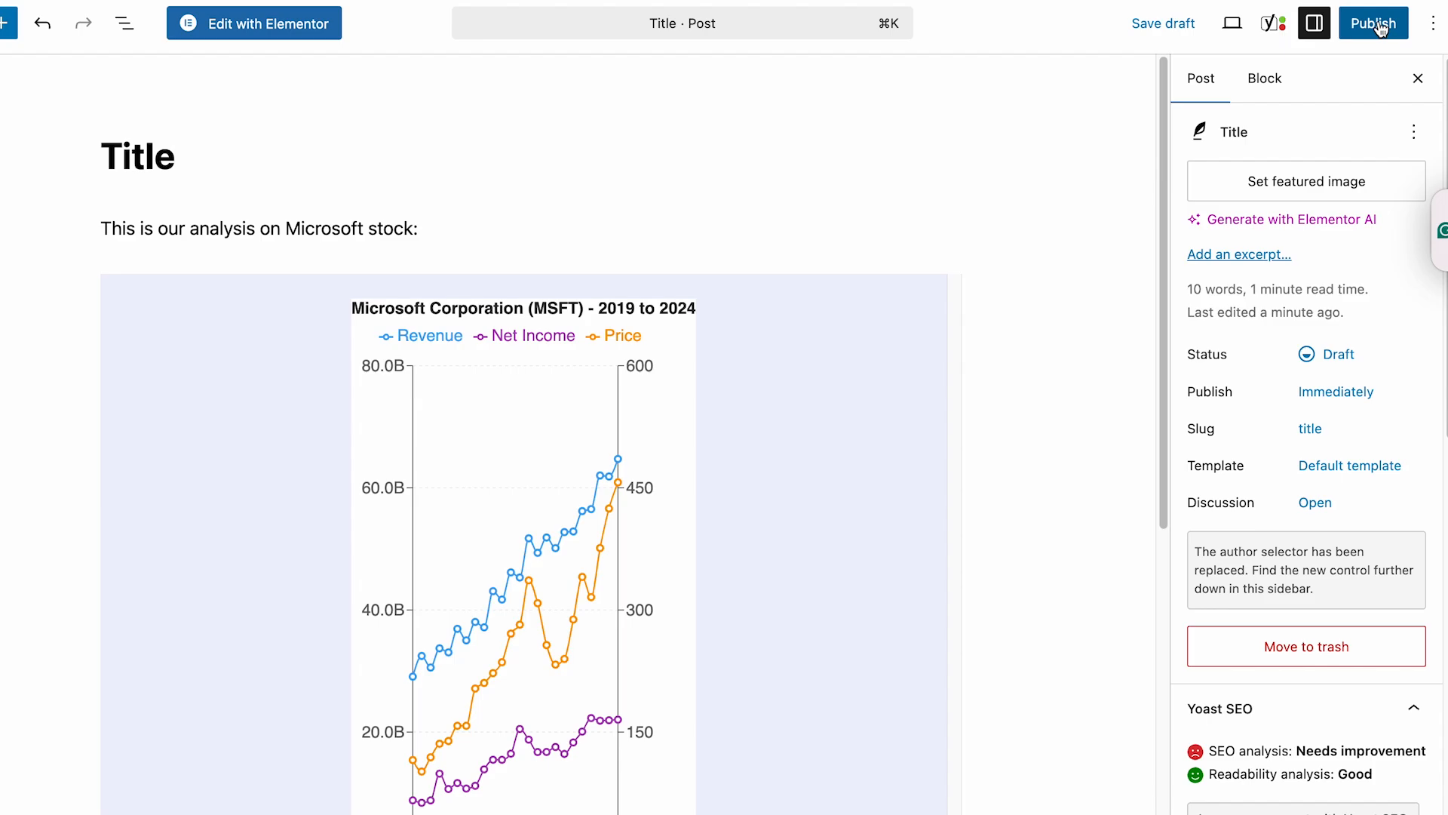
# Preview the draft post in a new tab and examine the embedded chart on the blog page.
pyautogui.click(1232, 24)
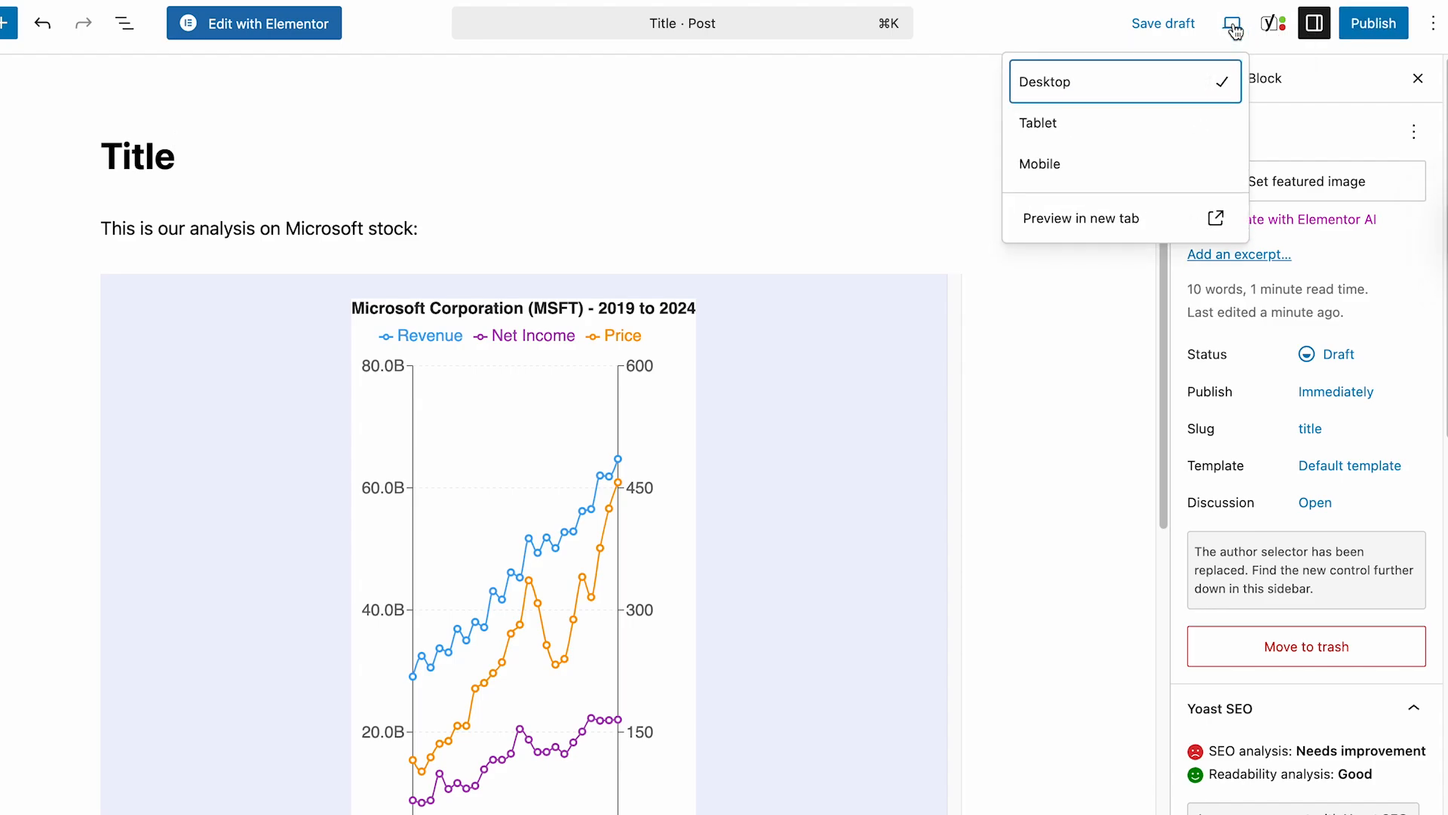
pyautogui.click(1094, 218)
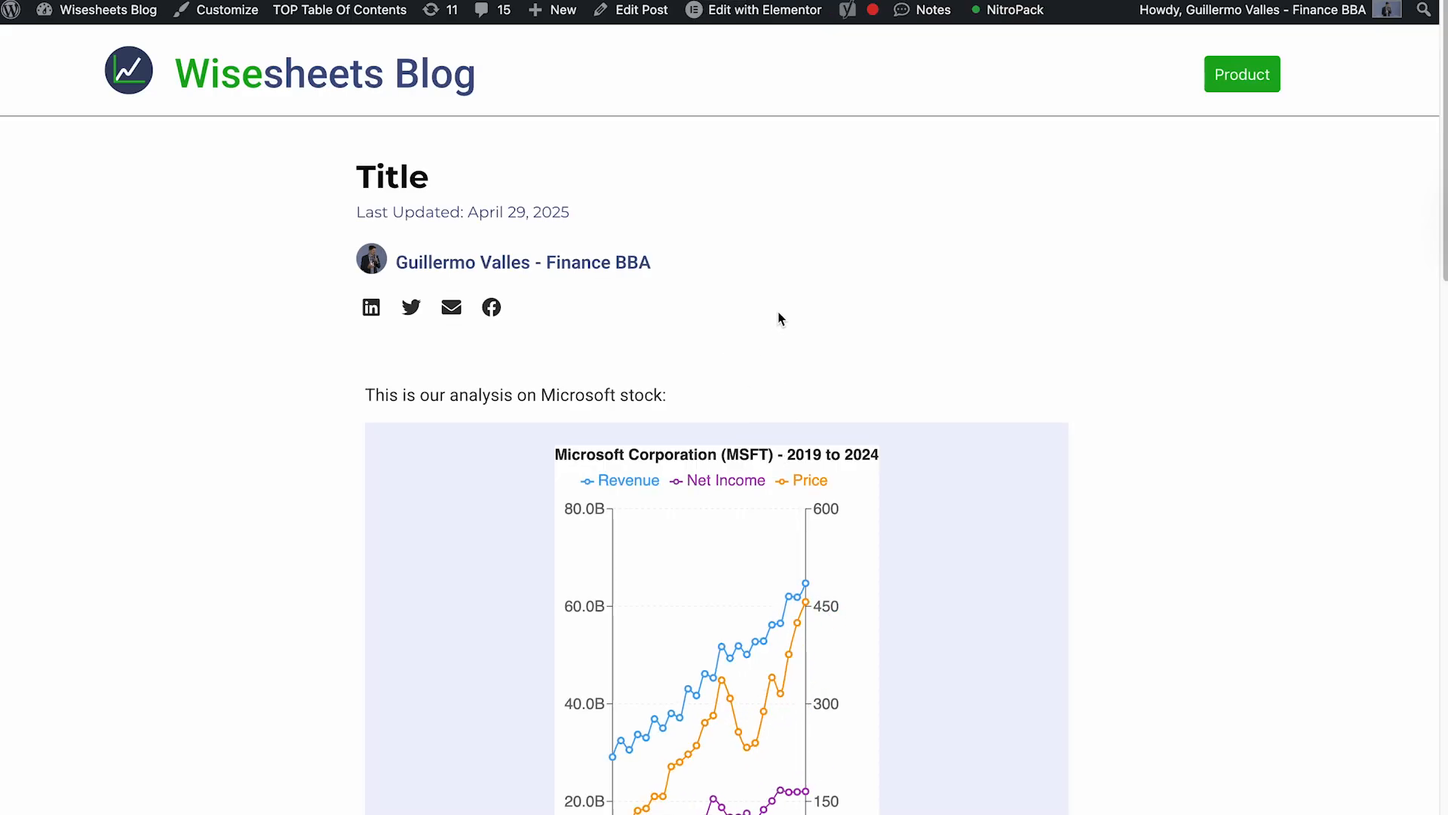
pyautogui.scroll(-2, 779, 317)
pyautogui.scroll(-2, 765, 651)
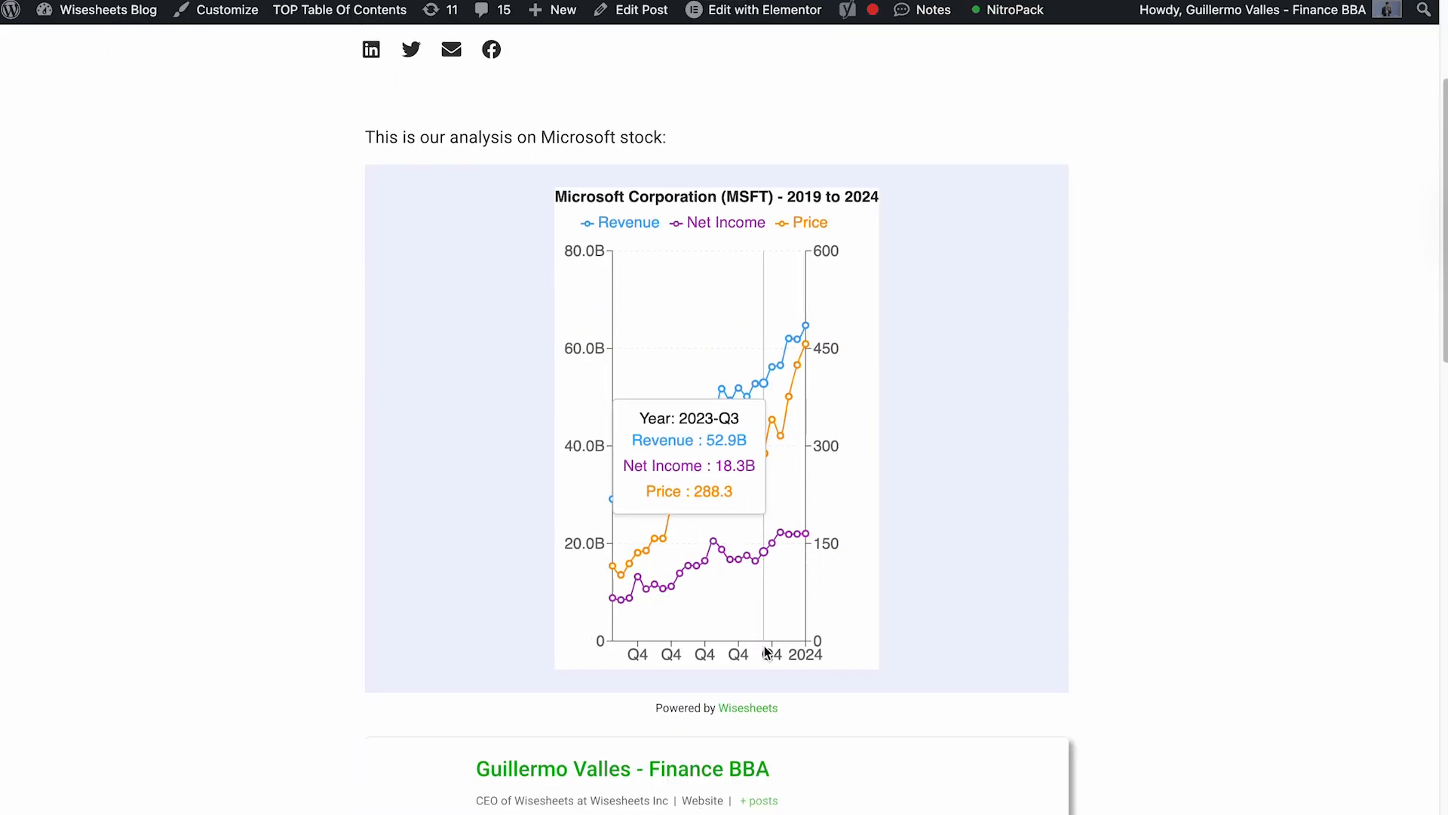
pyautogui.scroll(2, 765, 650)
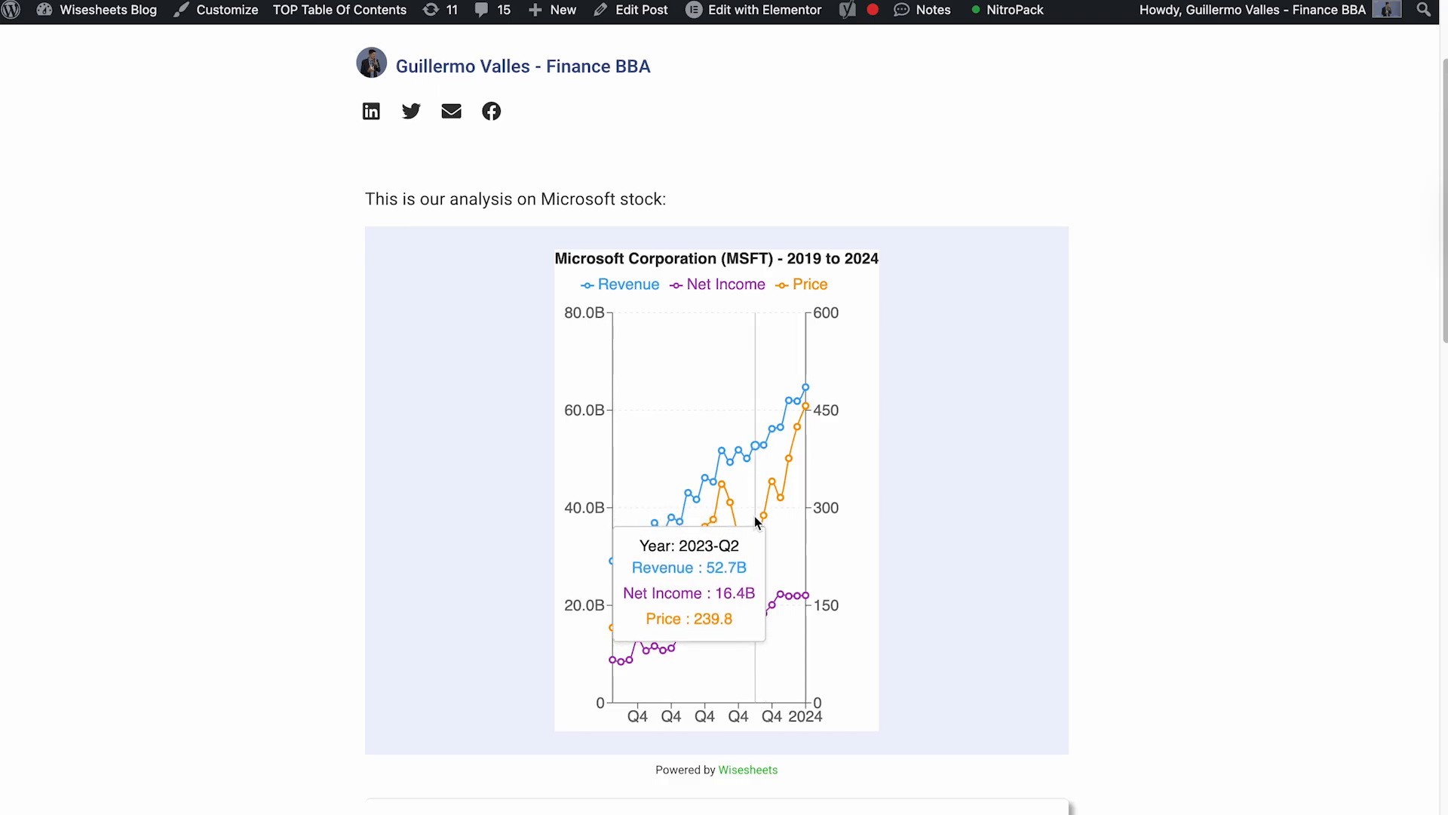
pyautogui.moveTo(3, 501)
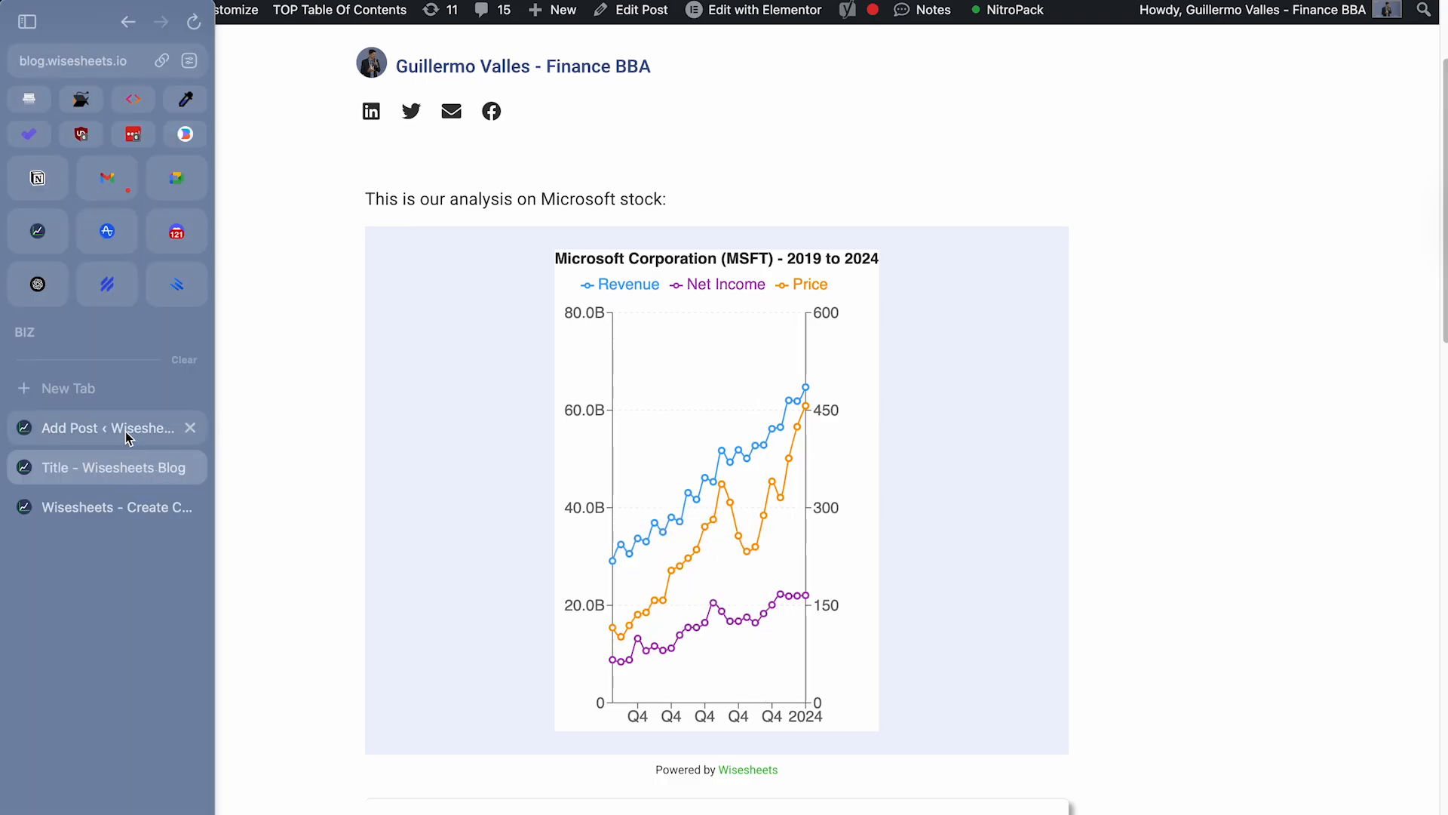
# Return to the WordPress post editor and inspect the iframe's width and height settings in the Custom HTML block's source code.
pyautogui.click(127, 437)
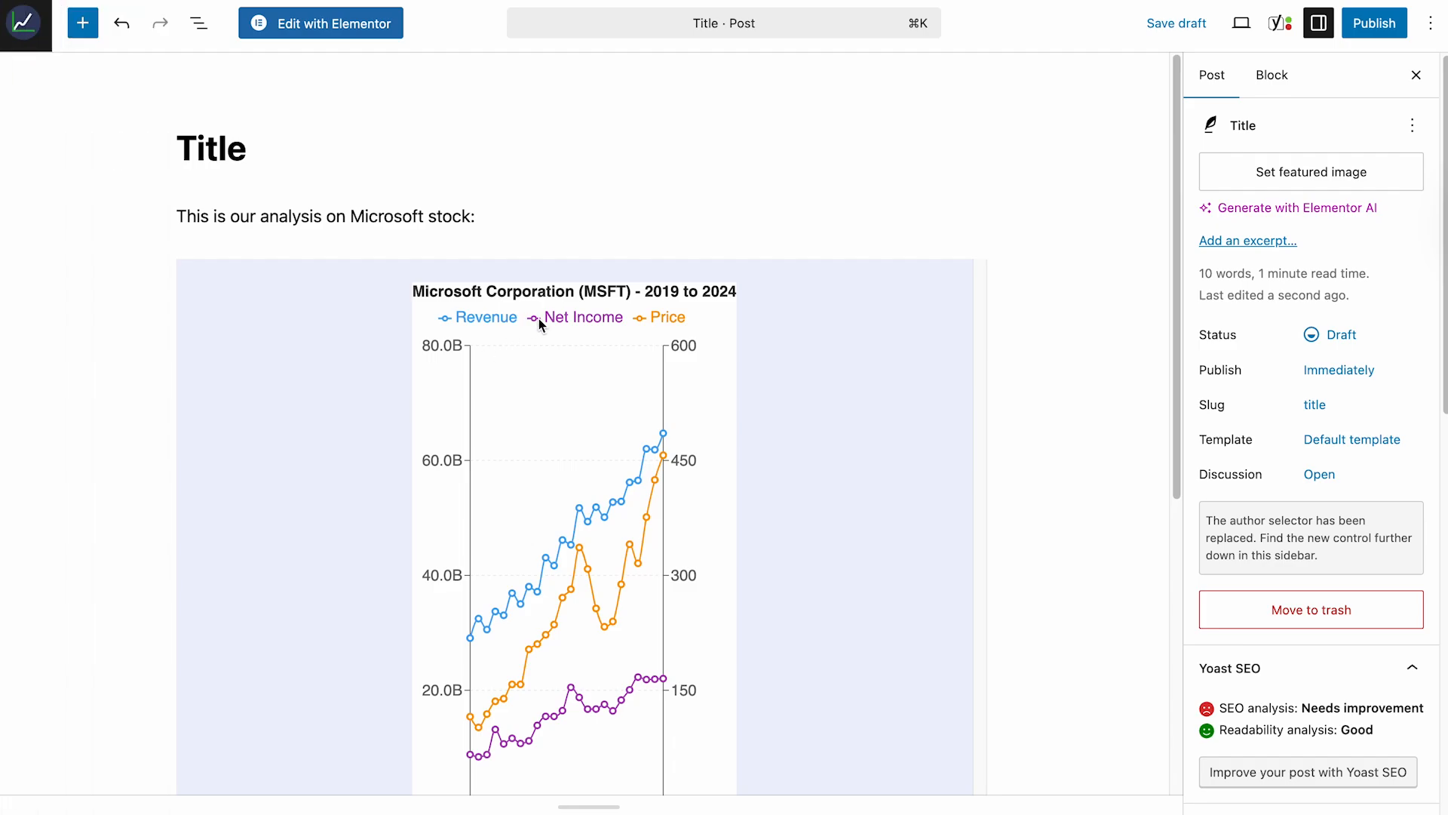
pyautogui.click(455, 313)
pyautogui.click(314, 230)
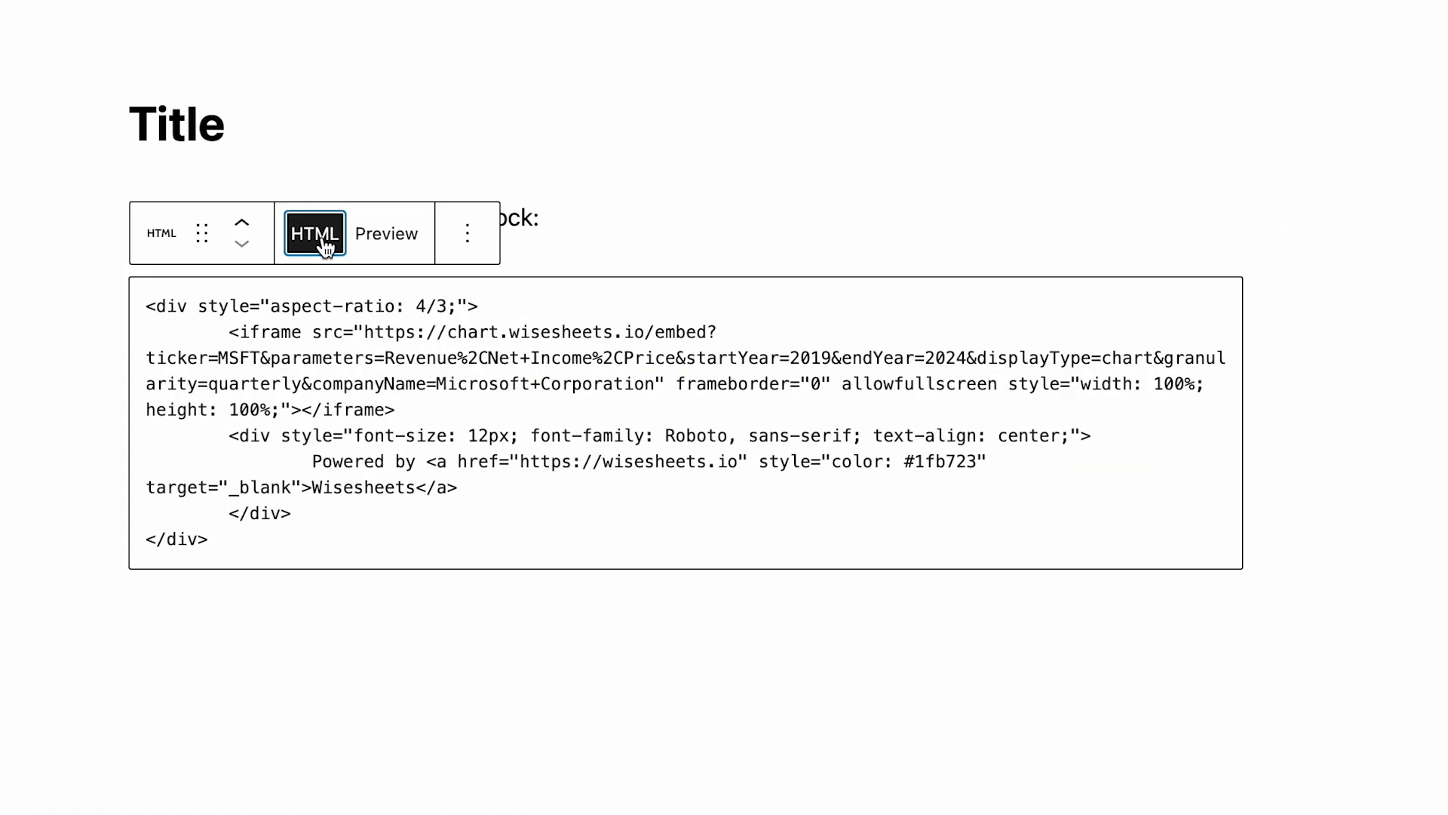
pyautogui.click(647, 435)
pyautogui.moveTo(1079, 385); pyautogui.dragTo(1225, 388)
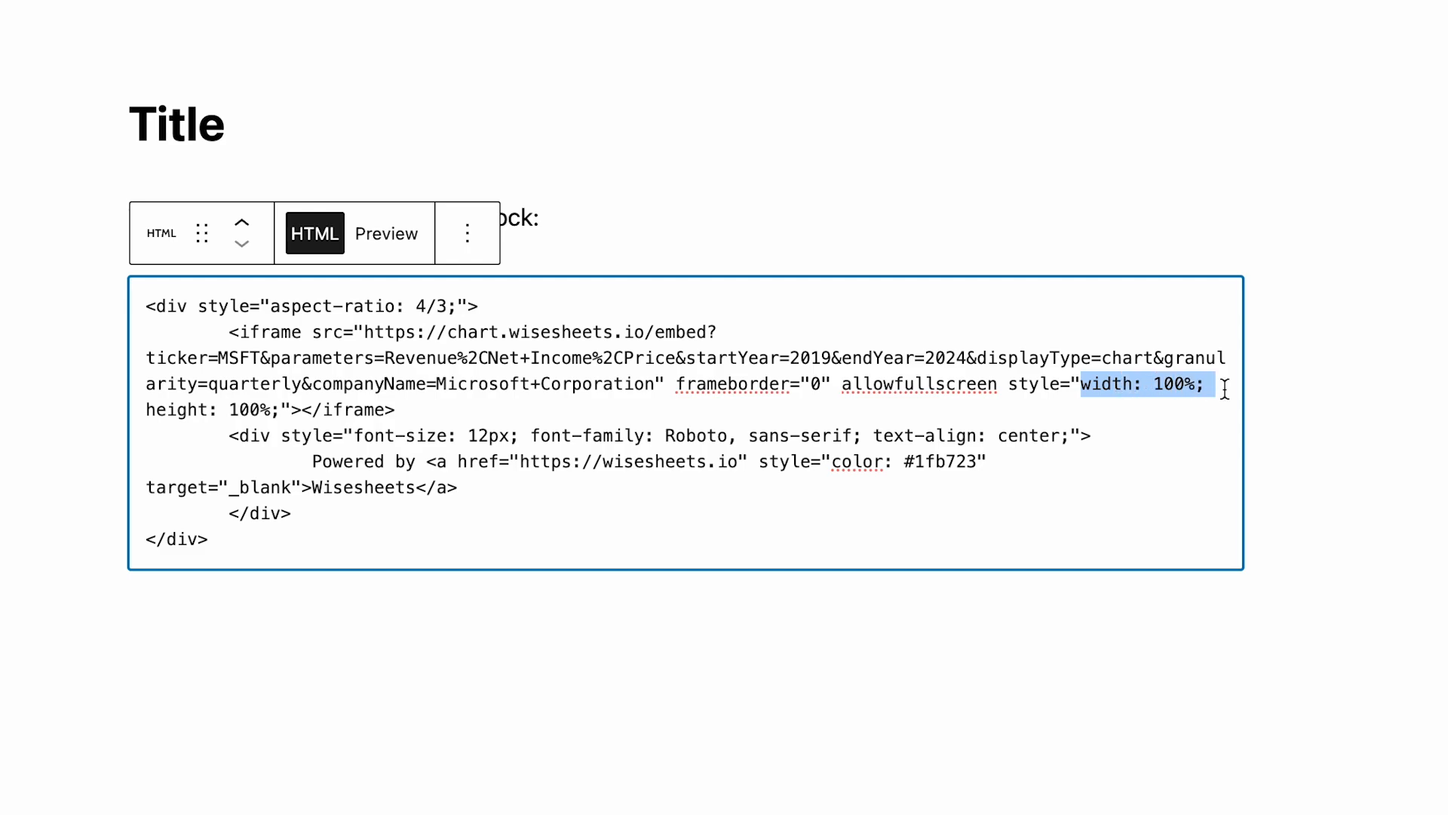
pyautogui.moveTo(147, 410); pyautogui.dragTo(281, 409)
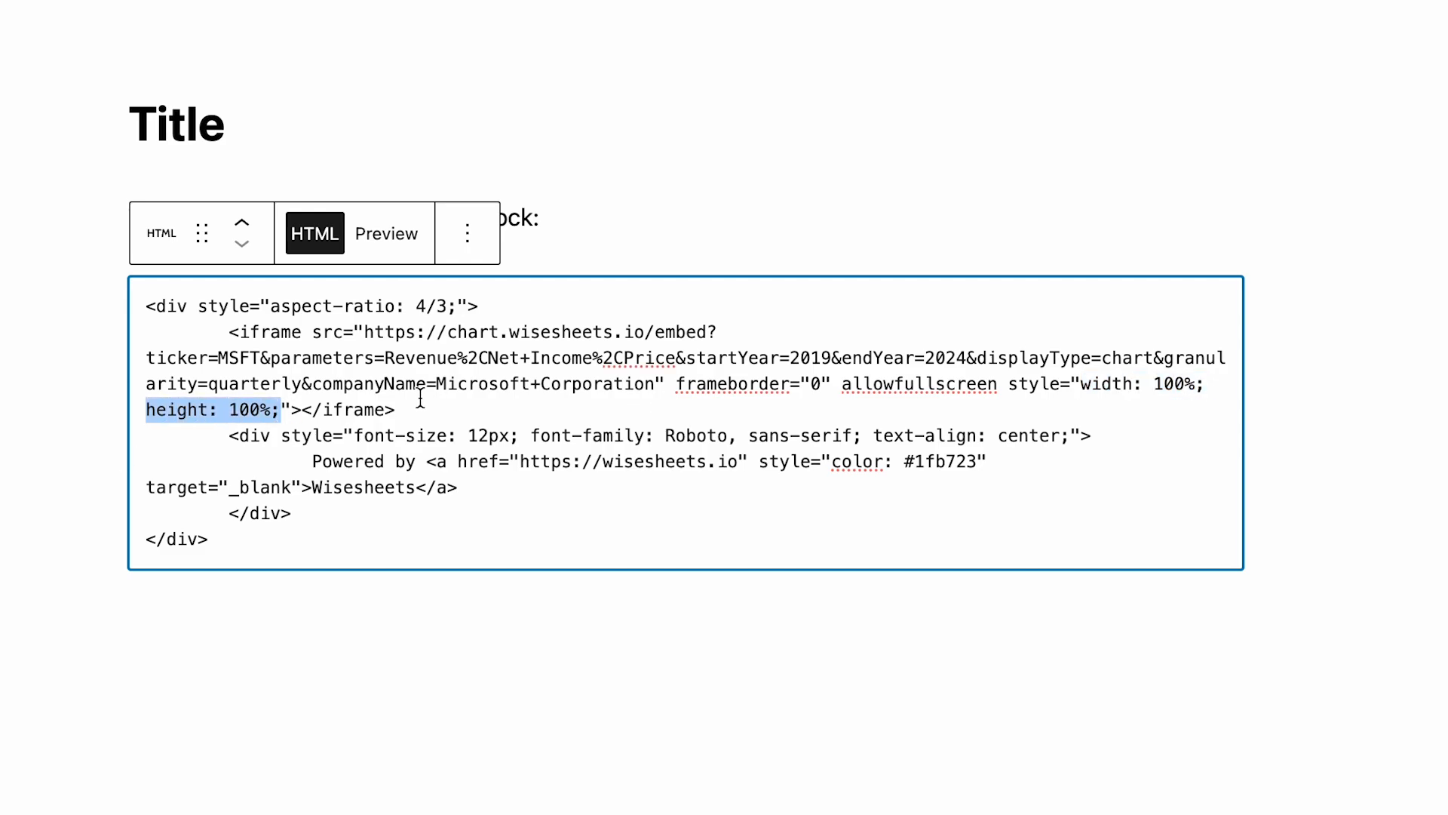
# Set the iframe width to 200% in the embed code and preview the resized chart.
pyautogui.click(1182, 382)
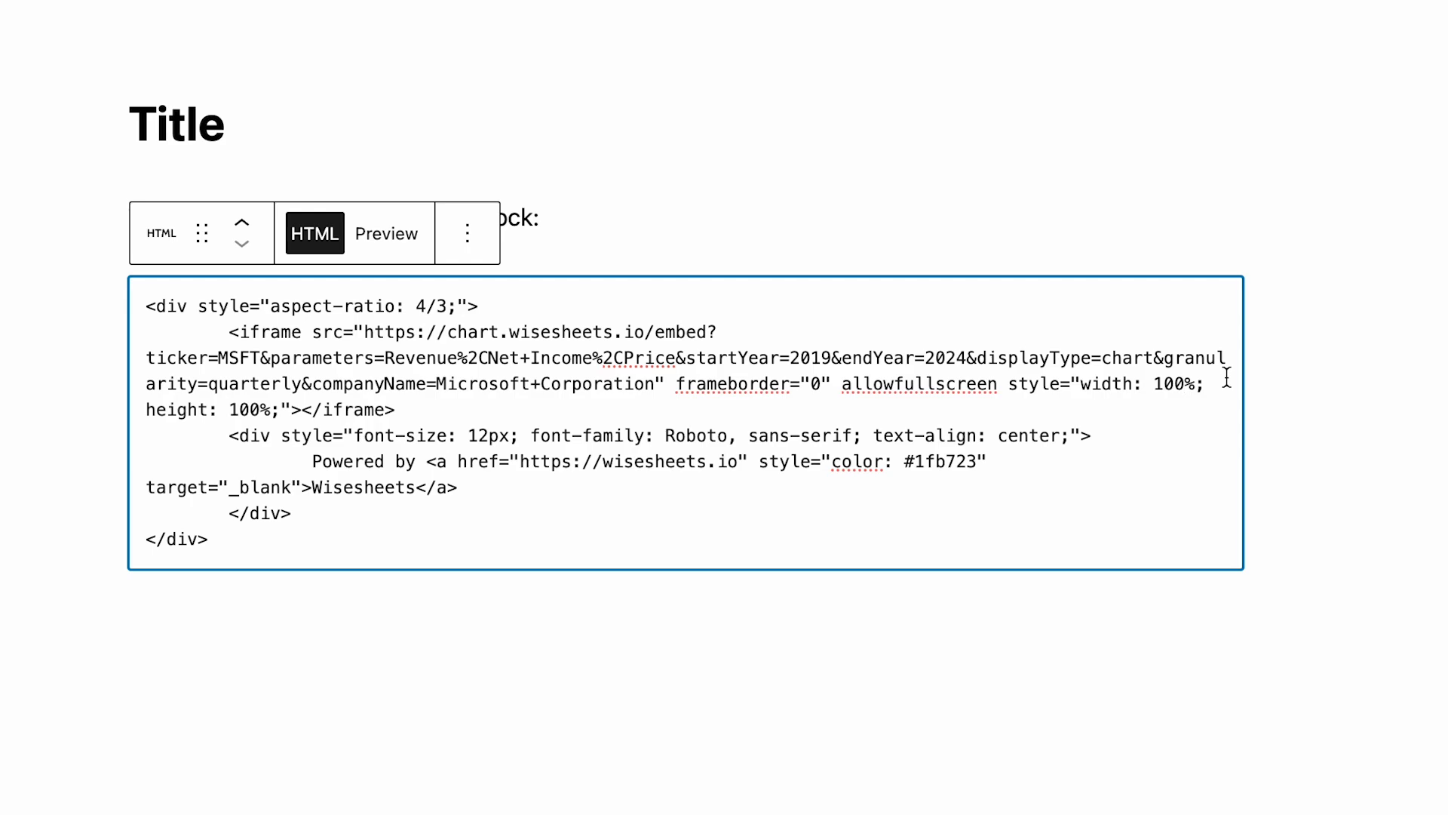
pyautogui.press('BackSpace')
pyautogui.press('BackSpace')
pyautogui.press('BackSpace')
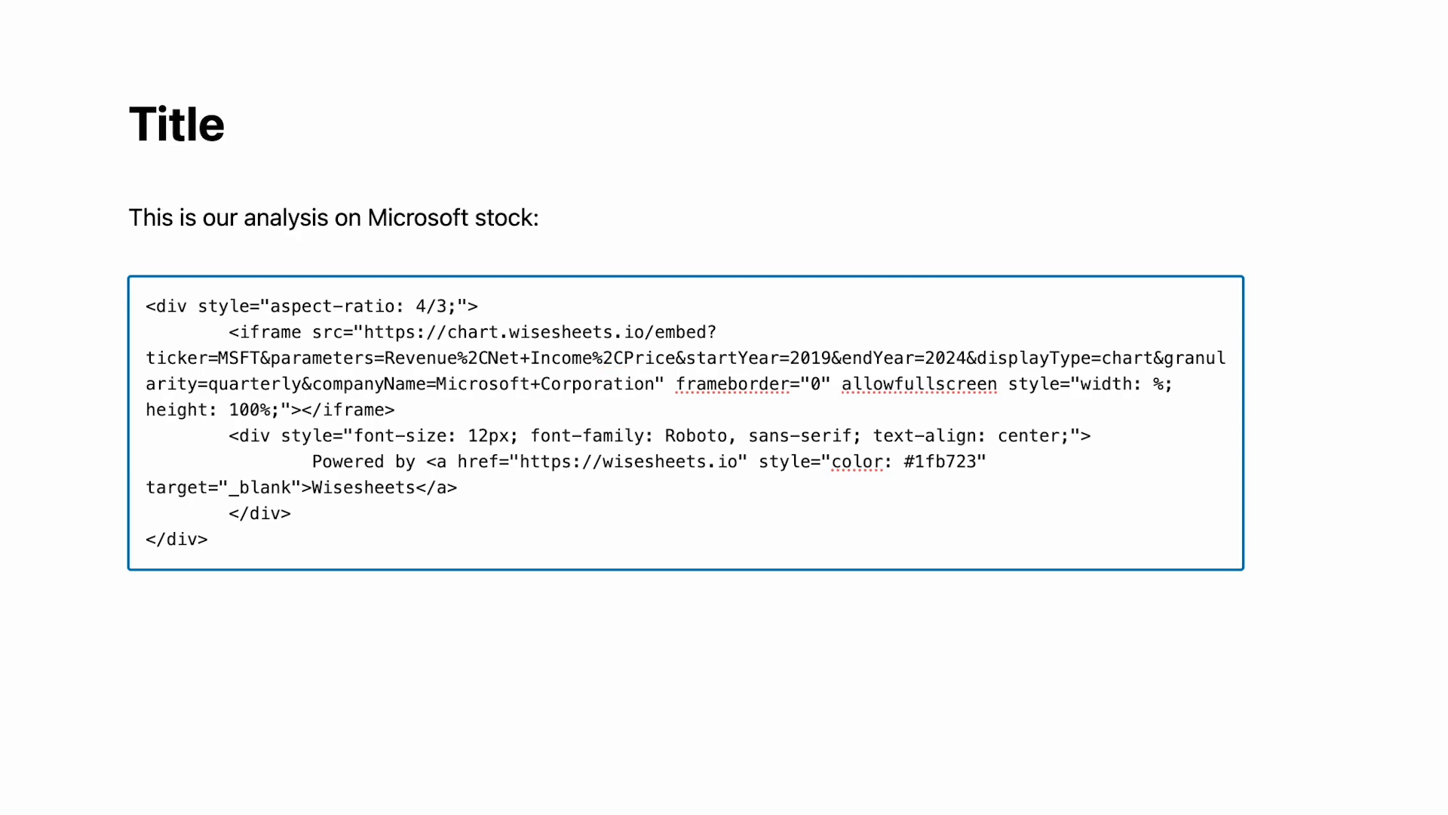
pyautogui.write('200')
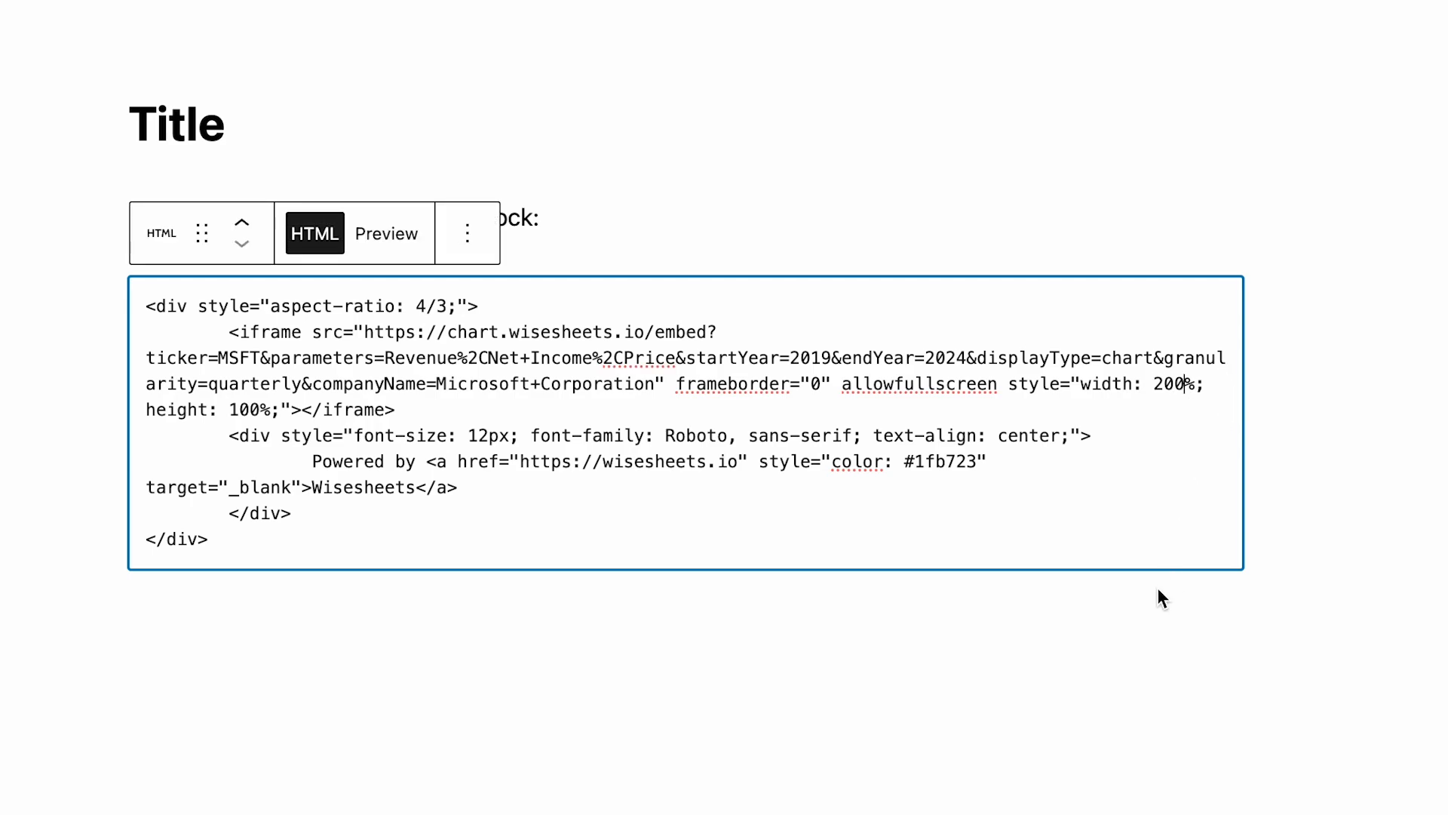
pyautogui.click(392, 235)
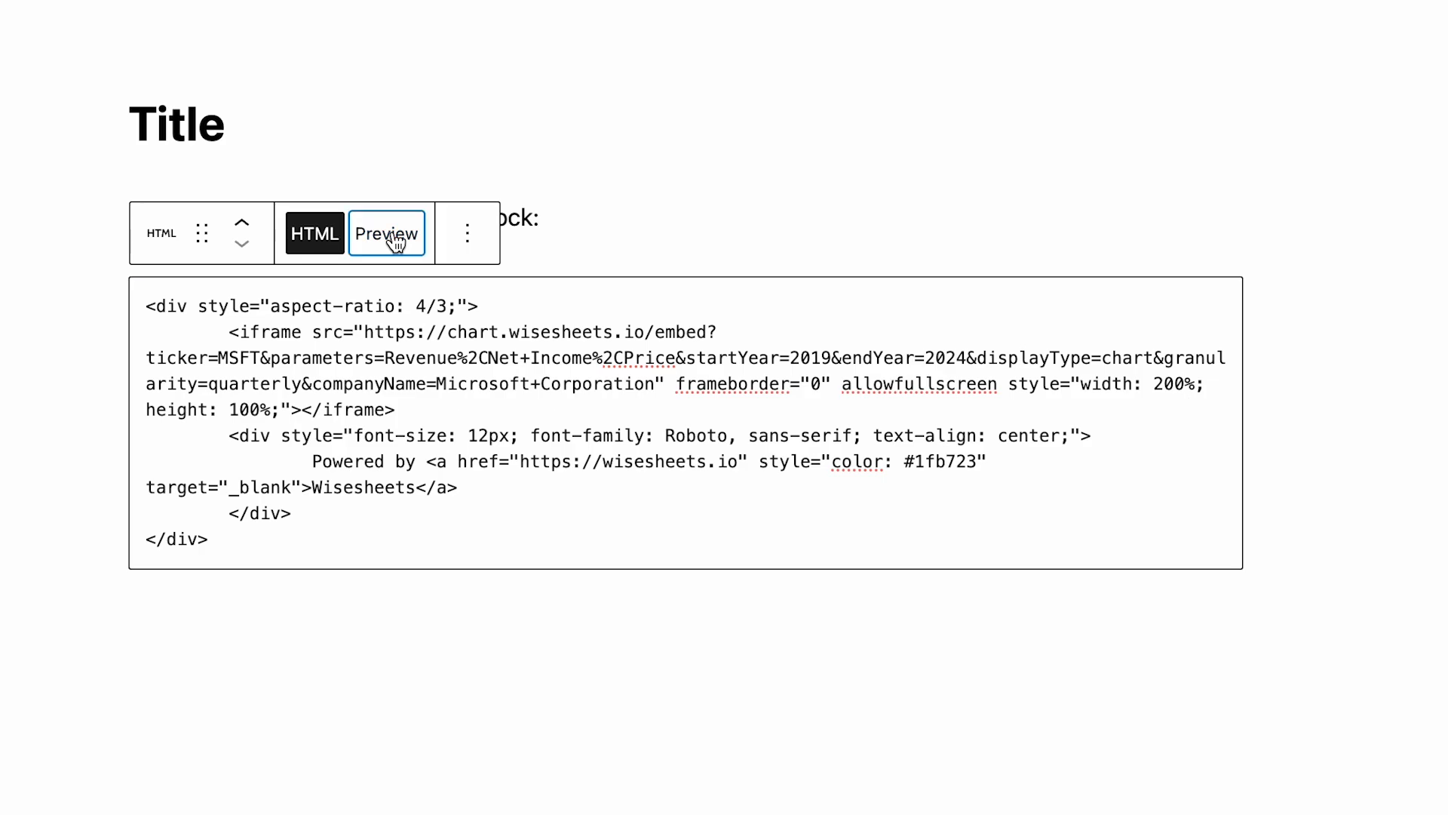
pyautogui.scroll(-5, 915, 724)
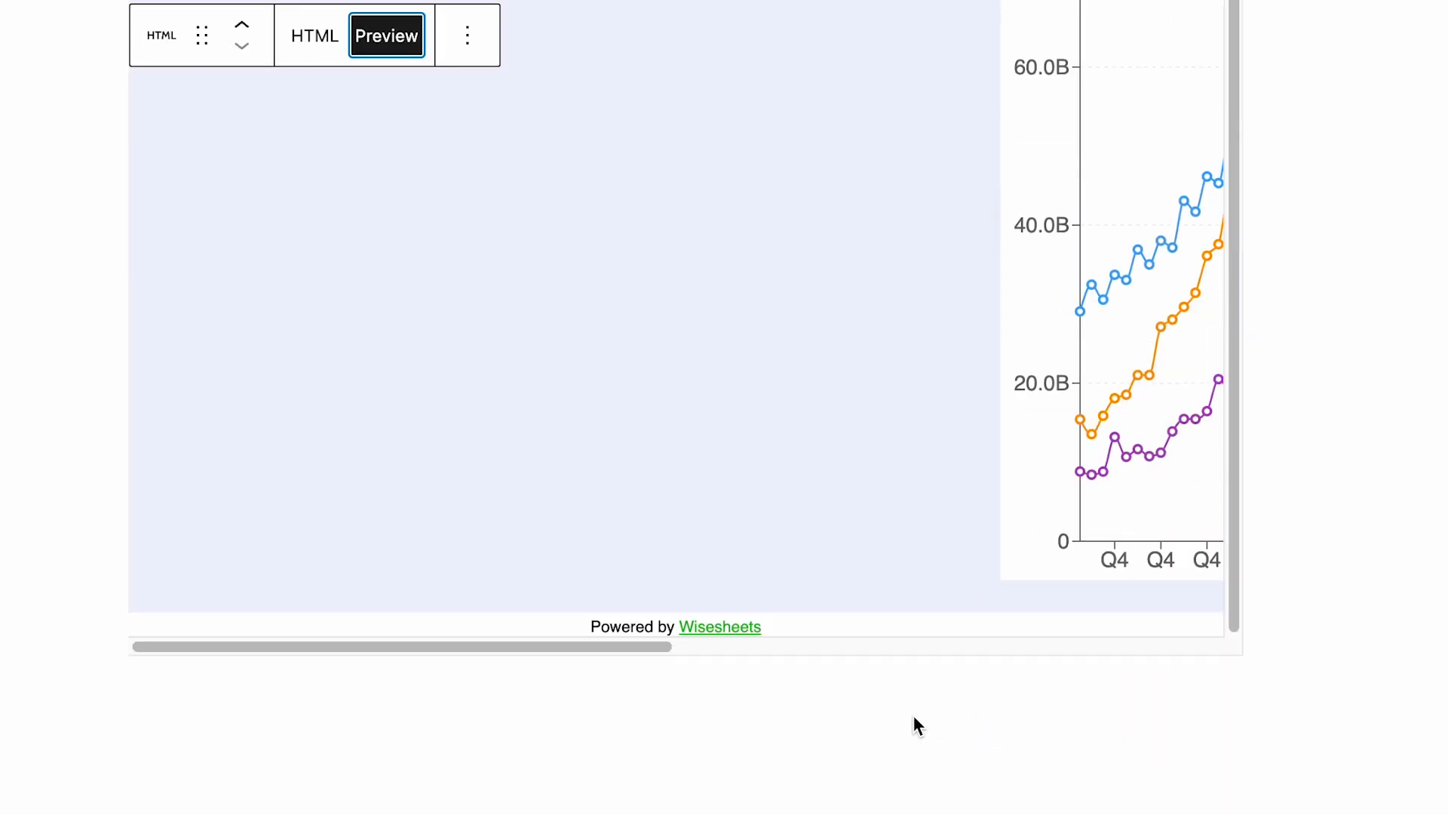
pyautogui.scroll(5, 872, 575)
# Set the iframe width to 50% in the Custom HTML block's code and preview the resized chart.
pyautogui.click(334, 229)
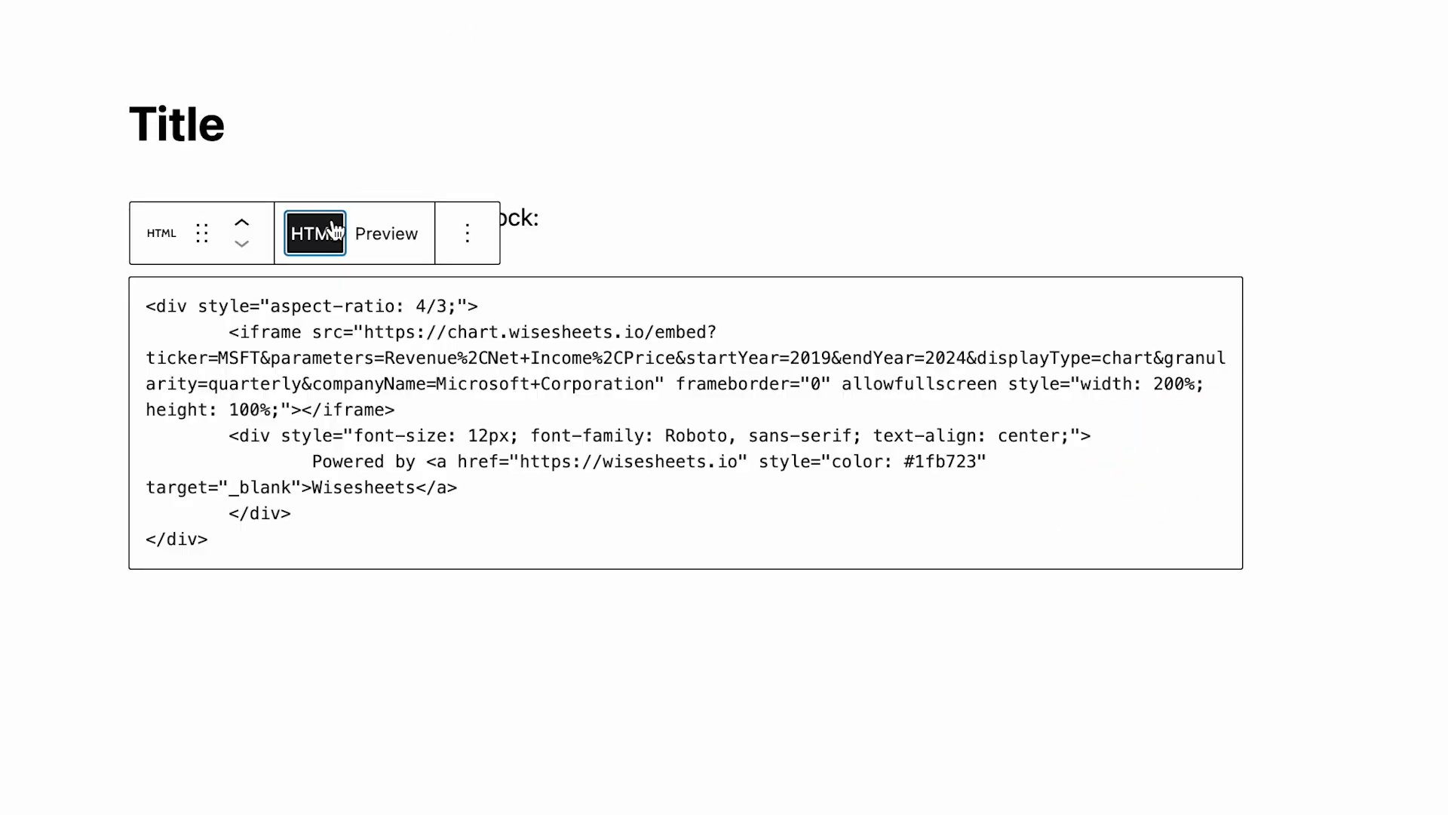
pyautogui.click(1164, 381)
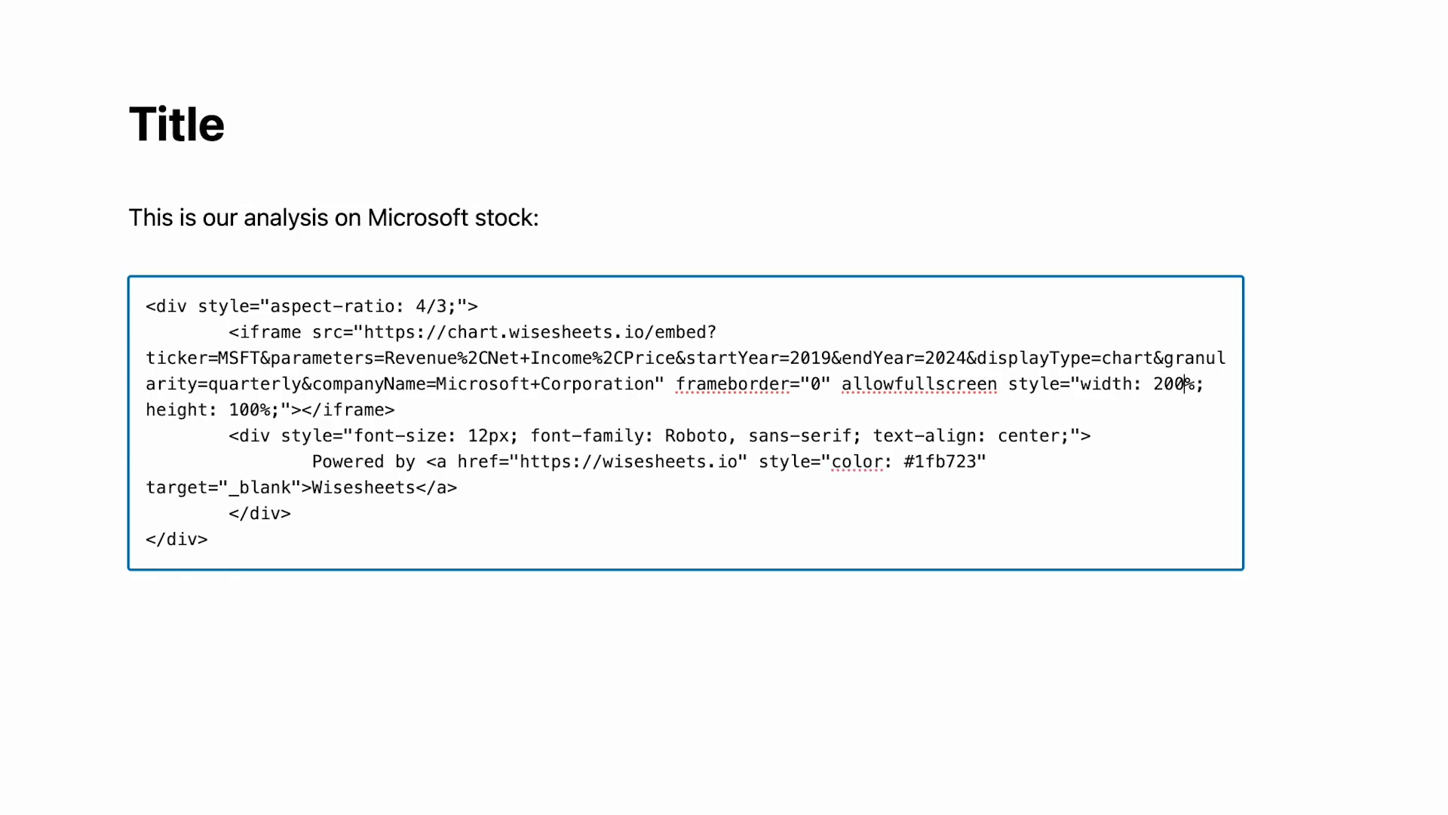
pyautogui.press('Delete')
pyautogui.press('Delete')
pyautogui.press('BackSpace')
pyautogui.click(386, 234)
pyautogui.scroll(-4, 498, 486)
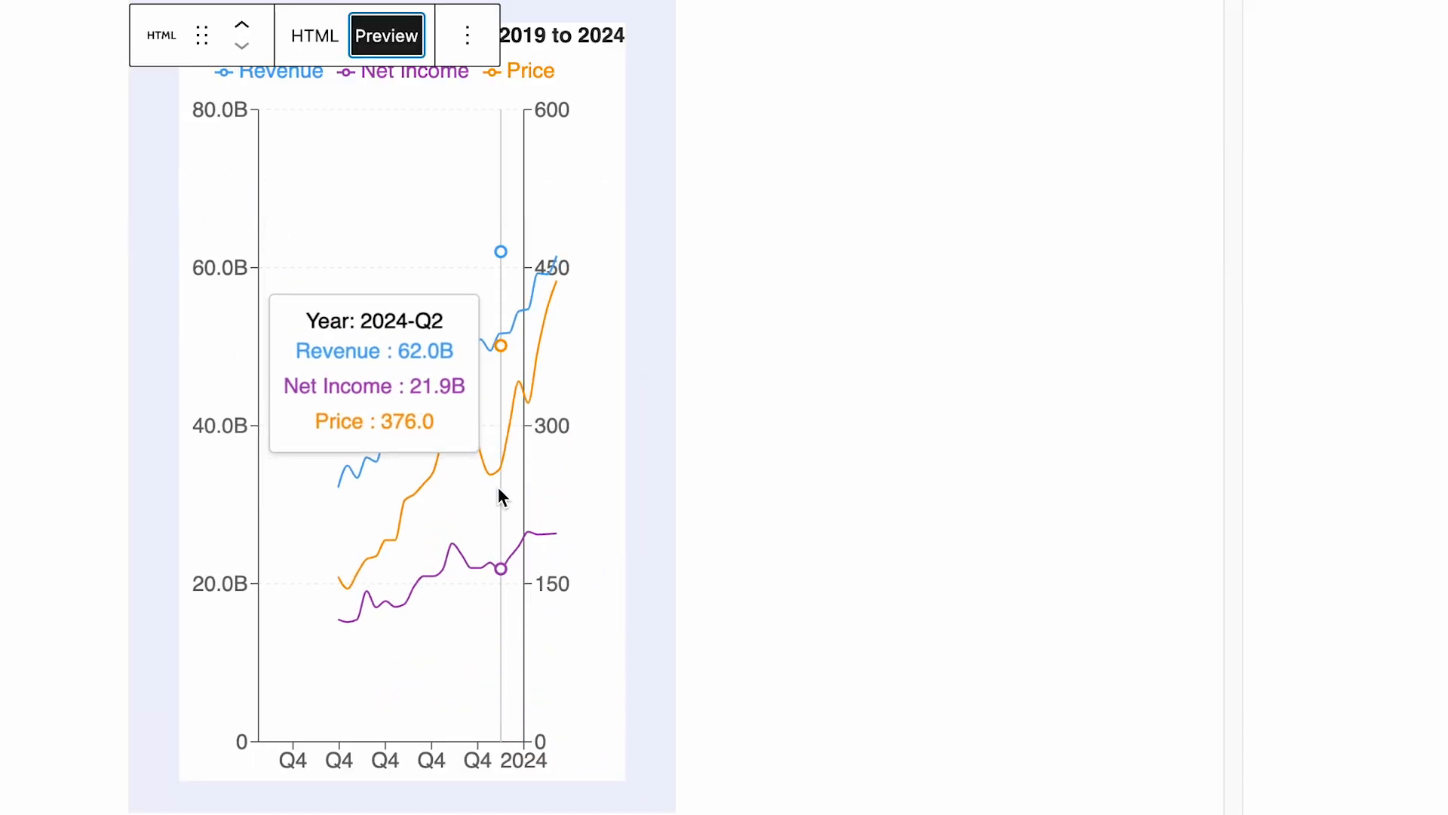
pyautogui.scroll(2, 498, 487)
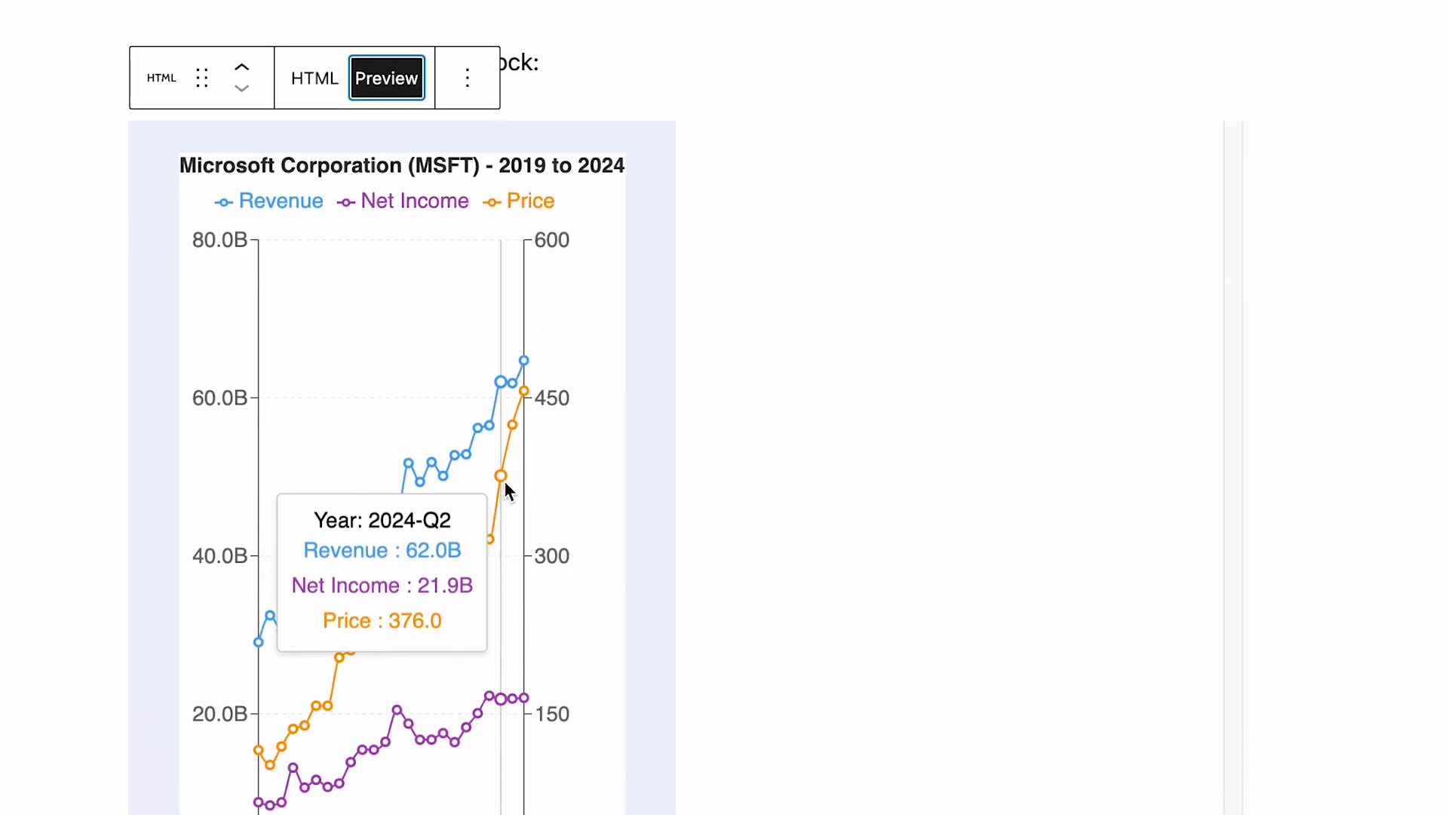
pyautogui.scroll(1, 503, 481)
pyautogui.scroll(1, 504, 482)
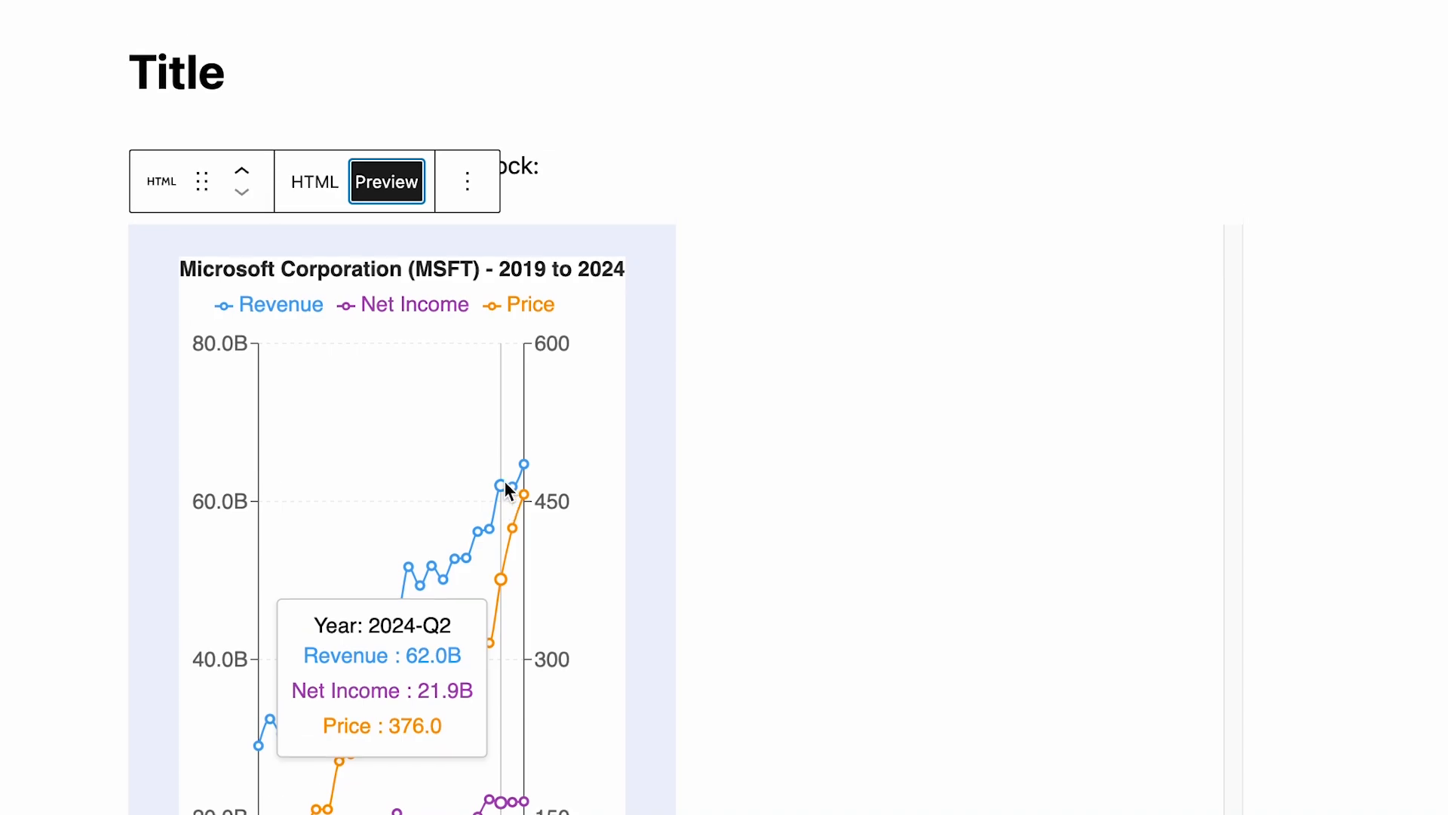
# Recheck the embed code of the Custom HTML block and preview the whole chart again.
pyautogui.click(315, 178)
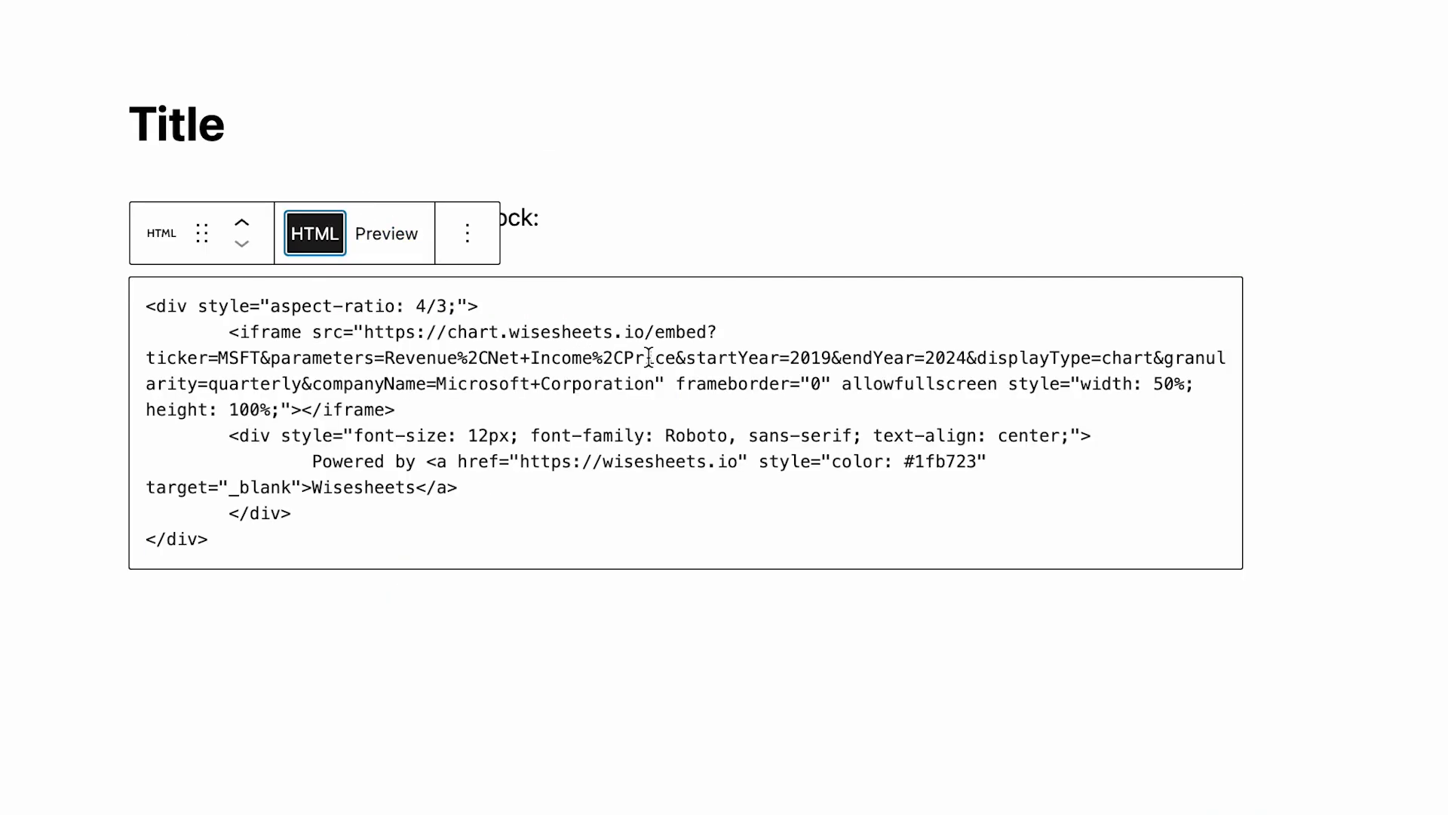
pyautogui.click(407, 238)
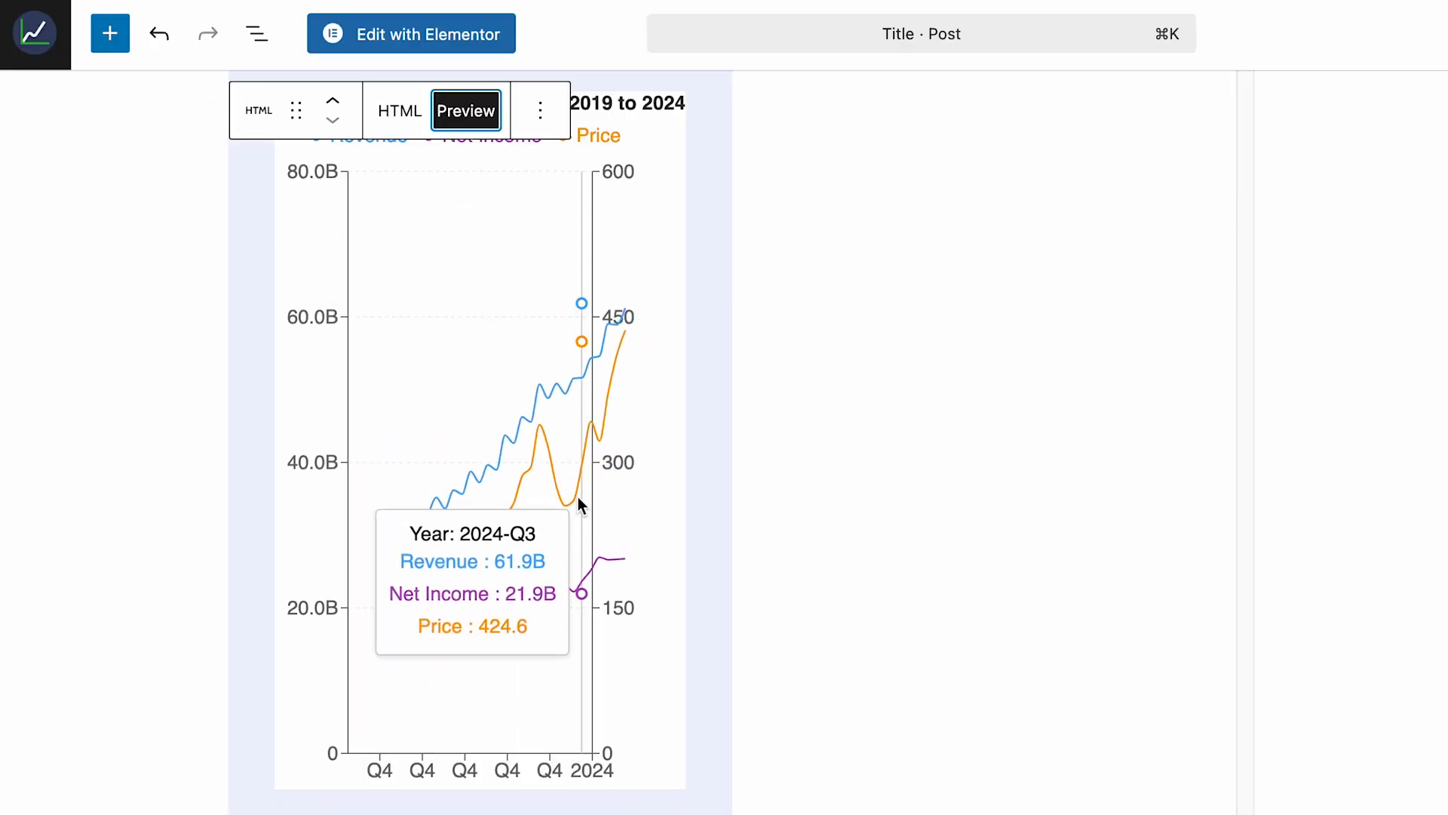
pyautogui.scroll(3, 577, 495)
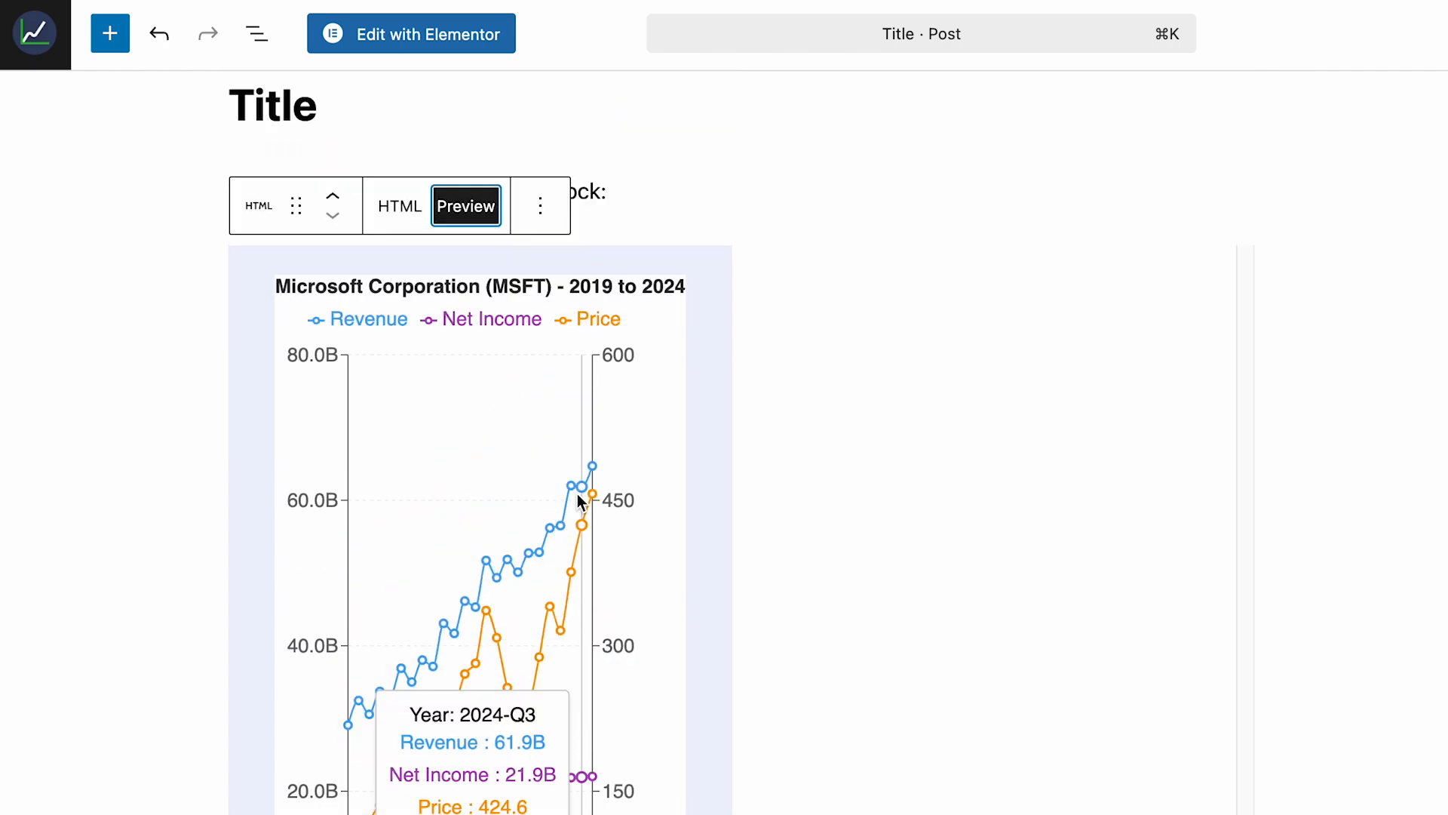
pyautogui.scroll(-3, 528, 453)
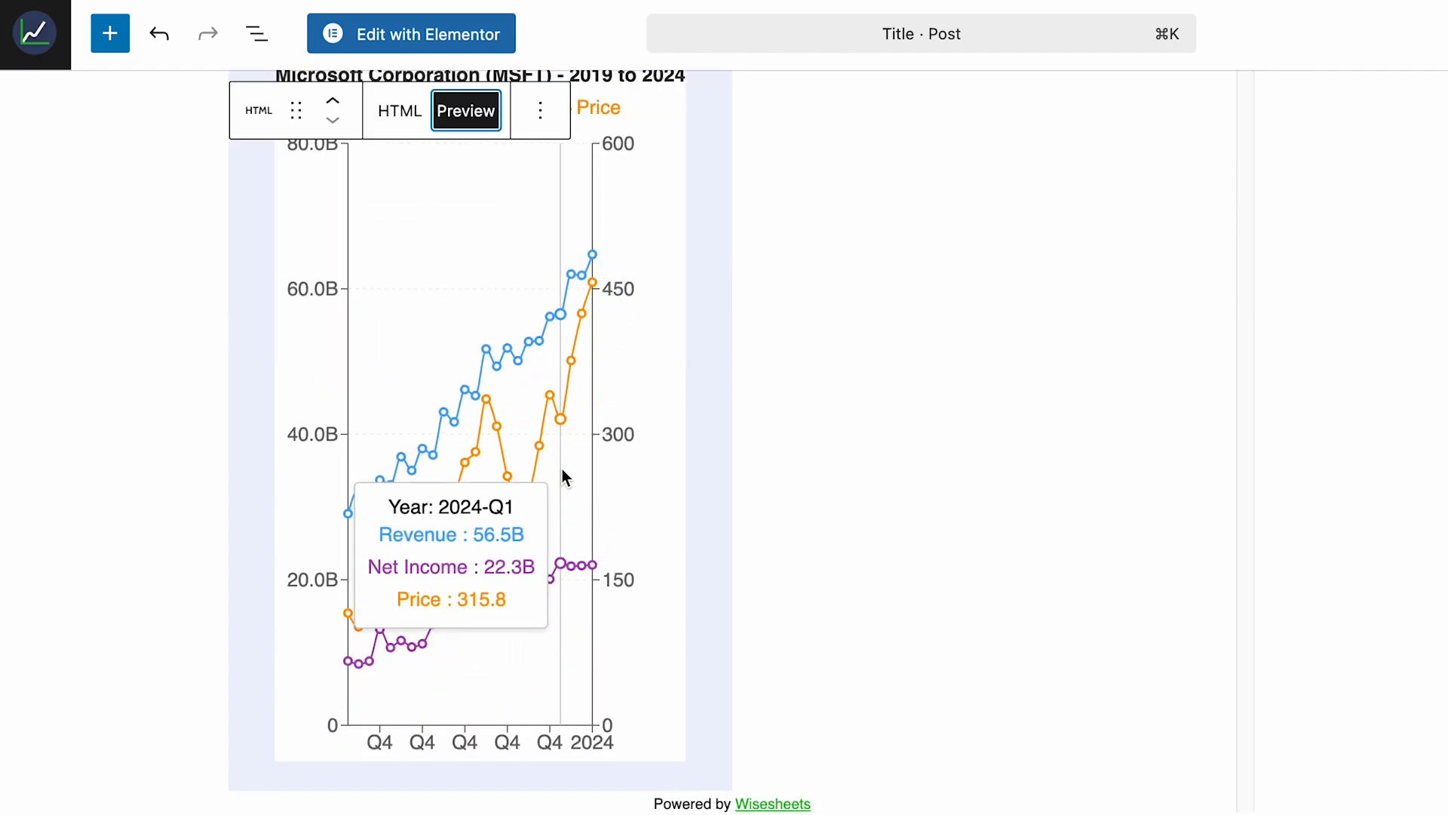
pyautogui.scroll(1, 588, 395)
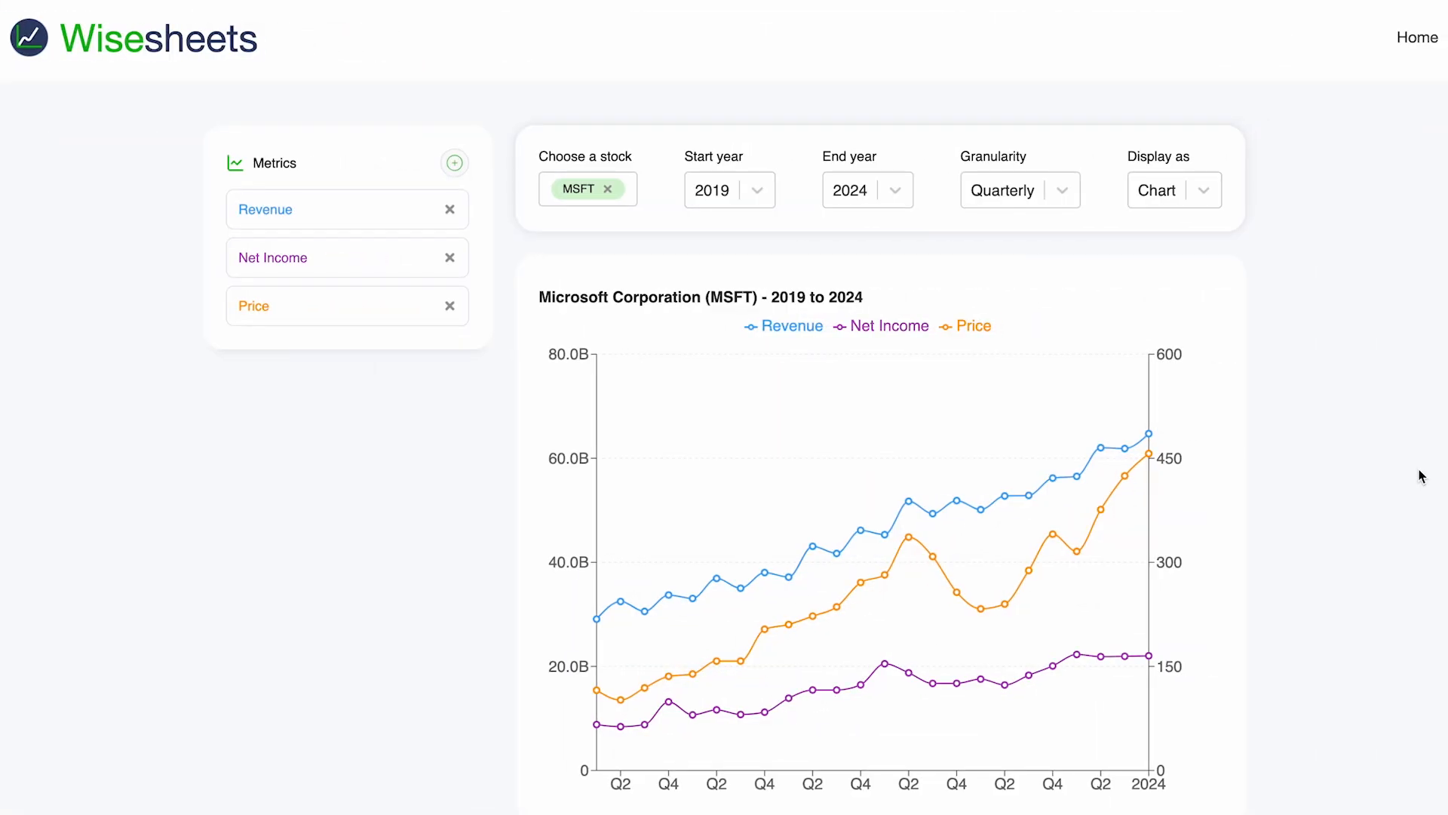
# Switch to the Wisesheets chart page, display the Microsoft data as a table to examine the quarterly rows, and return to the chart display.
pyautogui.scroll(-1, 1381, 481)
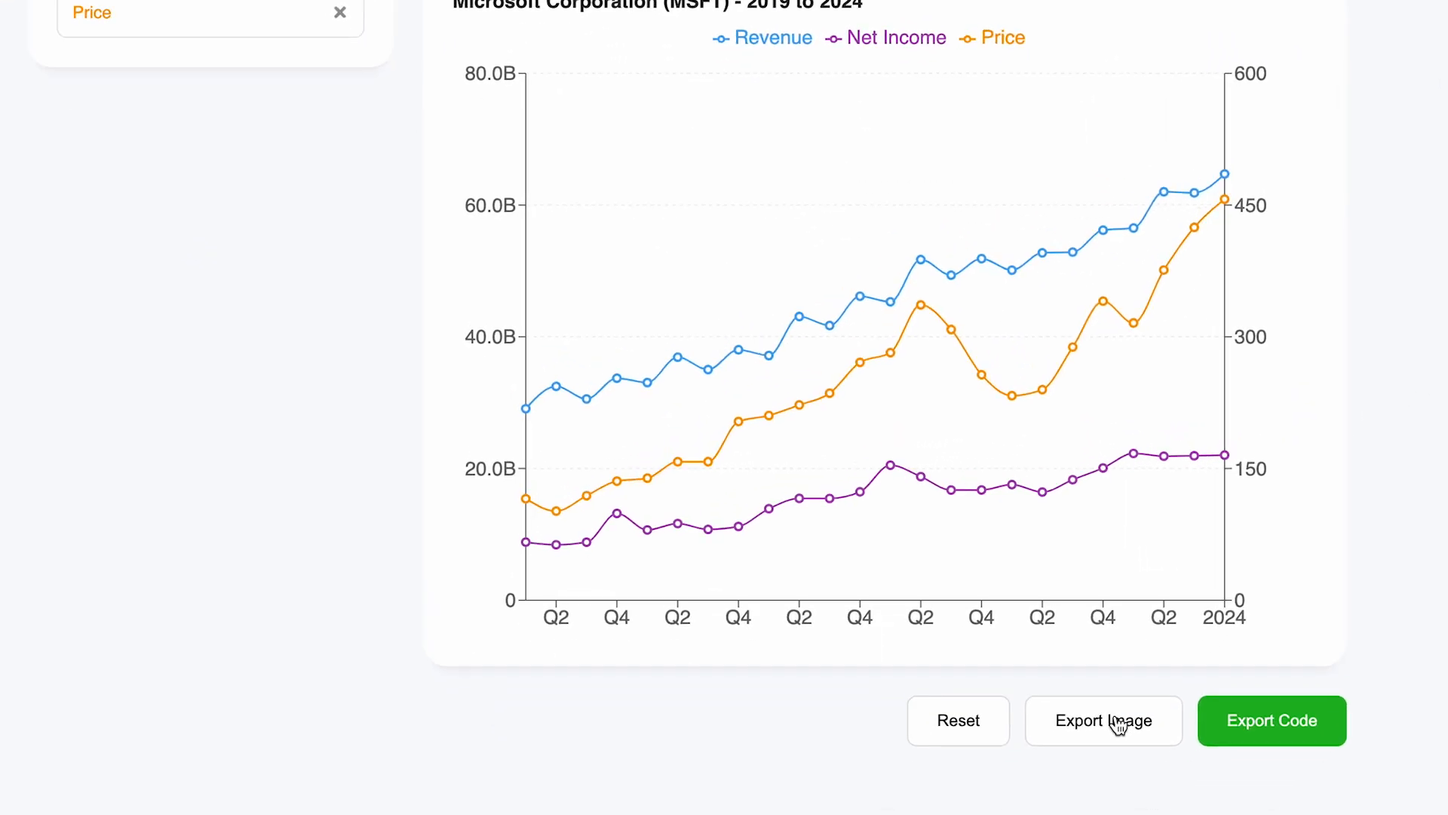
pyautogui.click(1186, 72)
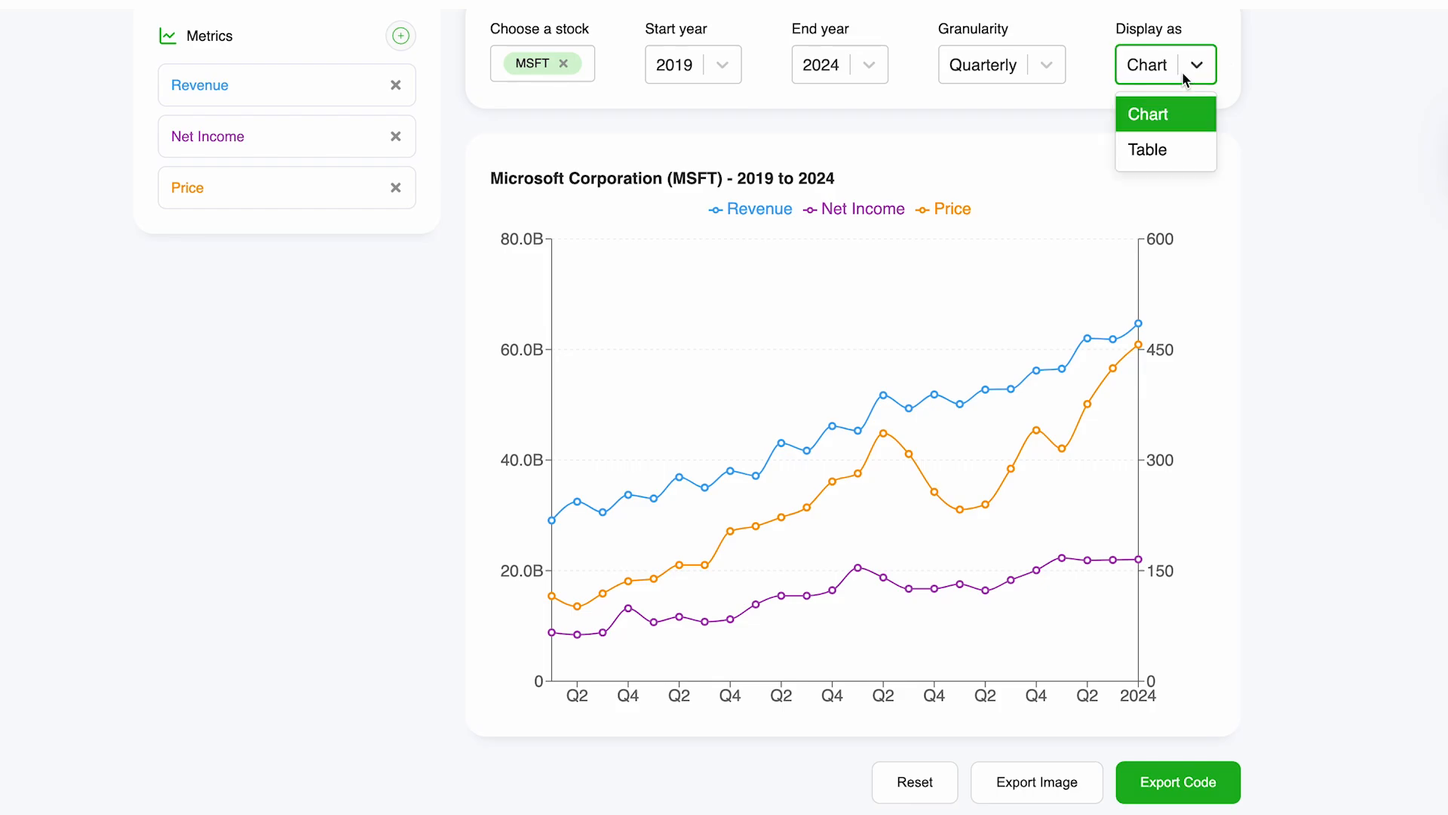
pyautogui.click(1174, 150)
pyautogui.scroll(-3, 1075, 341)
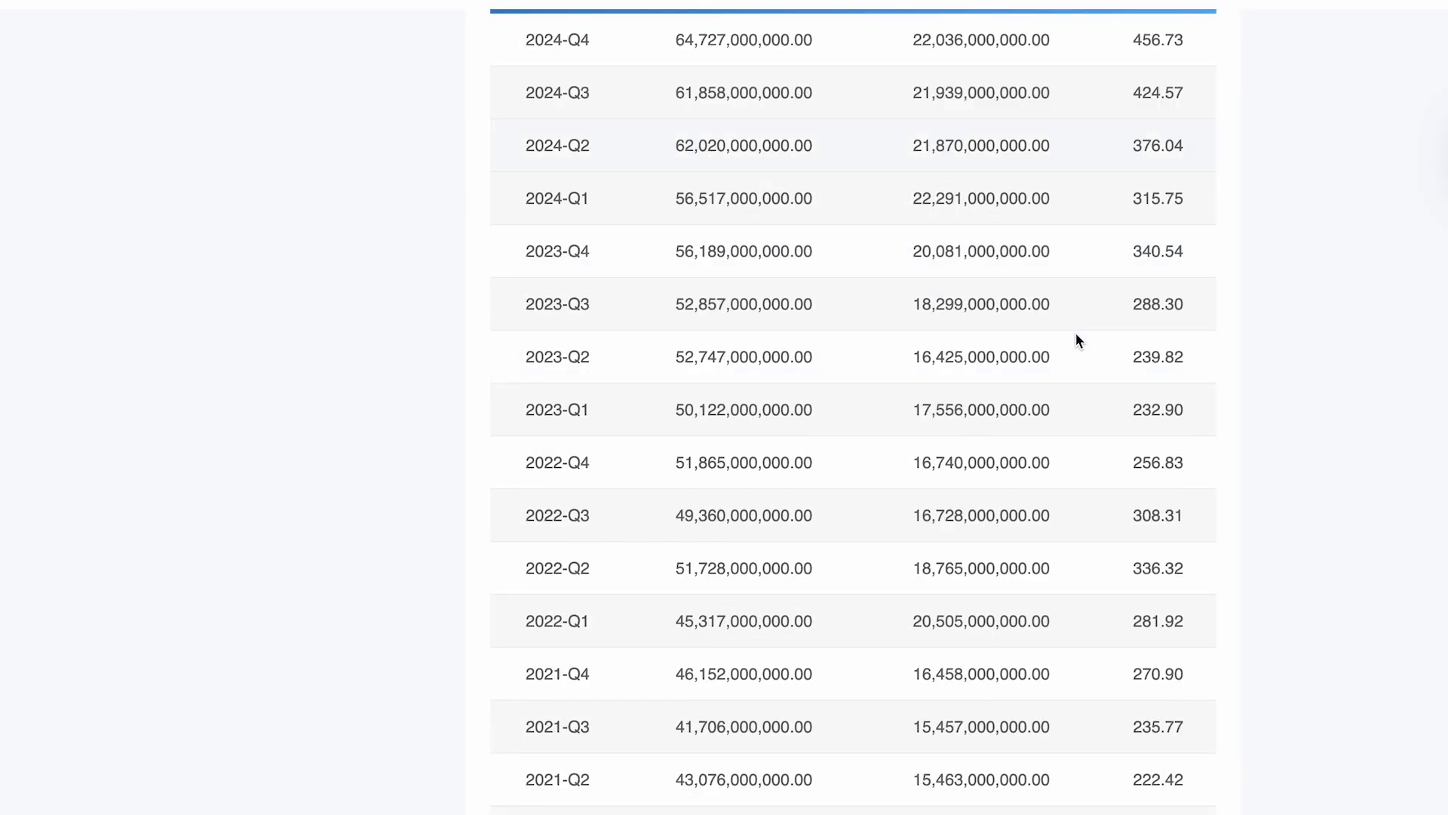
pyautogui.scroll(-7, 1076, 339)
pyautogui.scroll(12, 1076, 339)
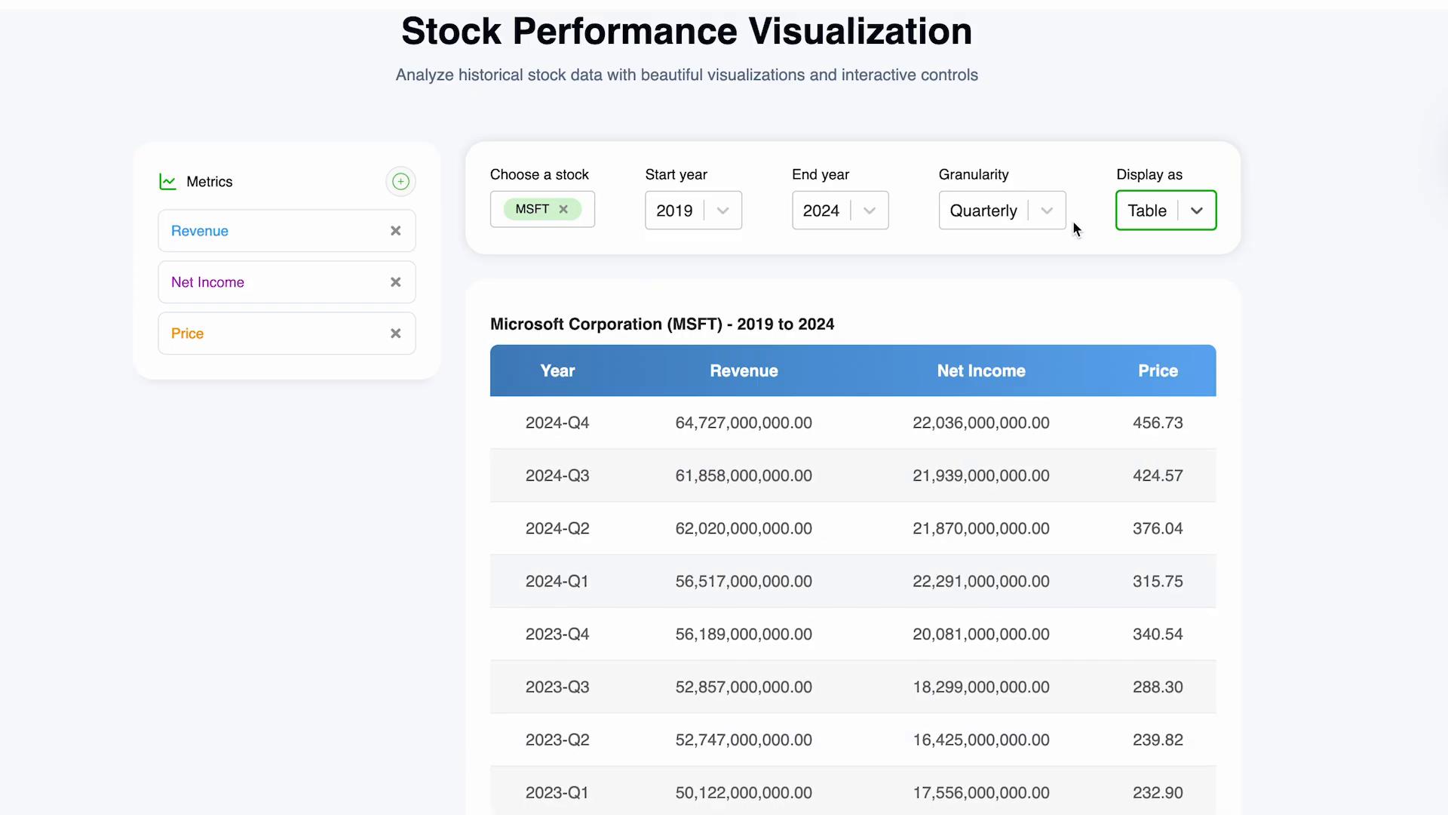
pyautogui.click(1167, 211)
pyautogui.click(1169, 249)
# Export the Microsoft chart as an image and download it.
pyautogui.scroll(-2, 1066, 315)
pyautogui.click(1047, 773)
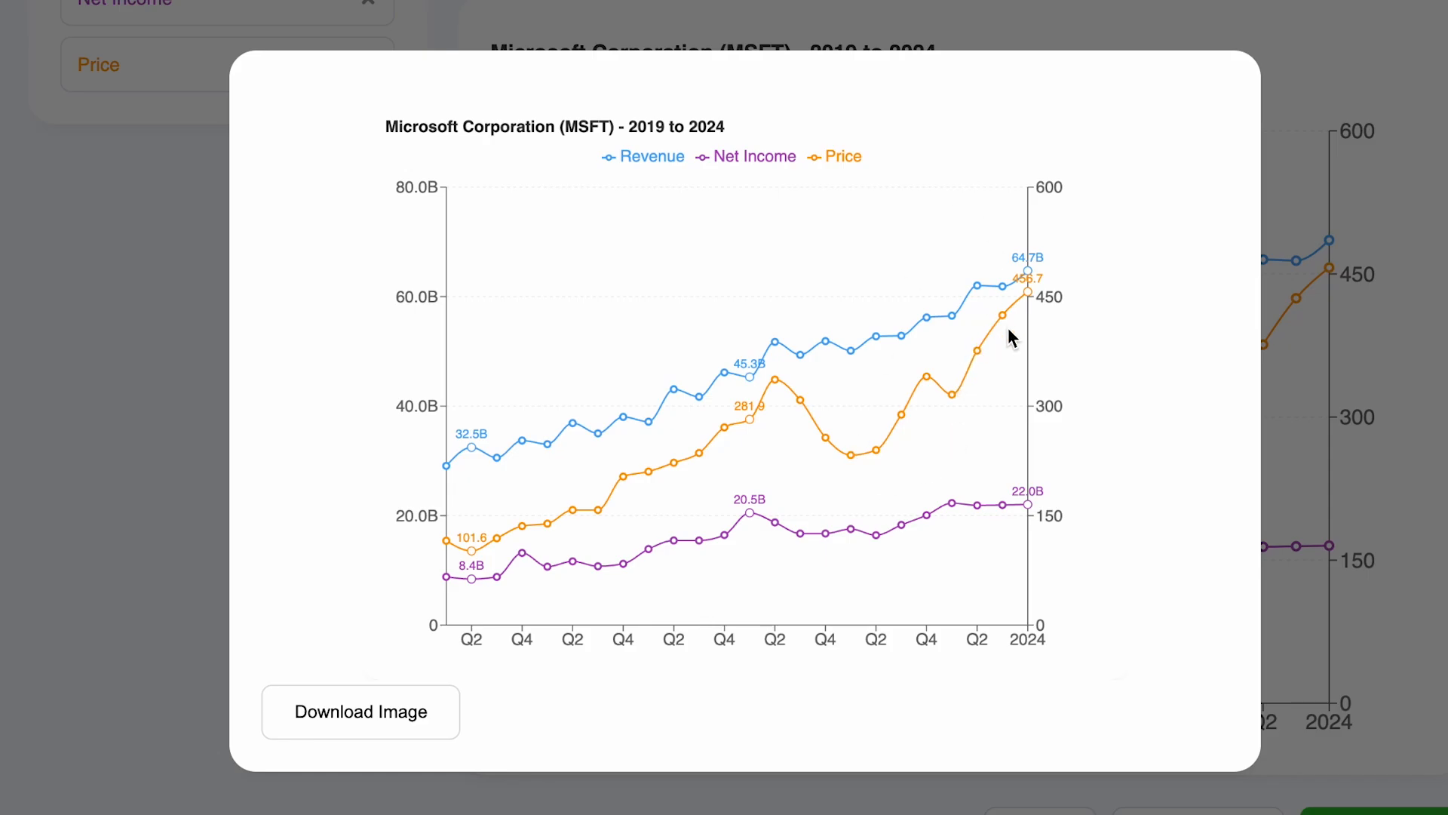
pyautogui.click(387, 726)
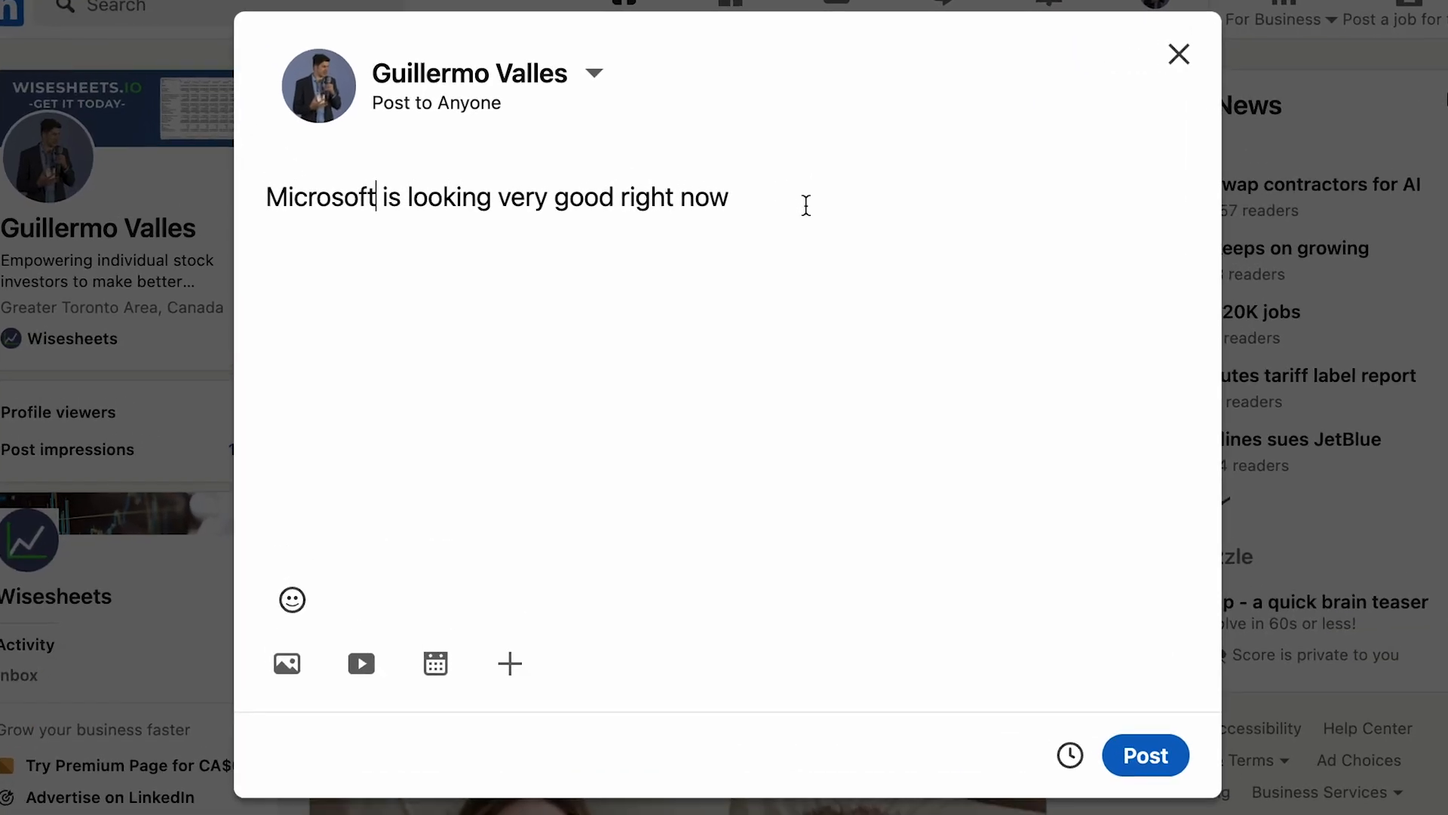
# Switch to the LinkedIn post draft "Microsoft is looking very good right now" and attach "Microsoft MSFT 2019 to 2024 Chart.png" from Downloads.
pyautogui.tripleClick(637, 202)
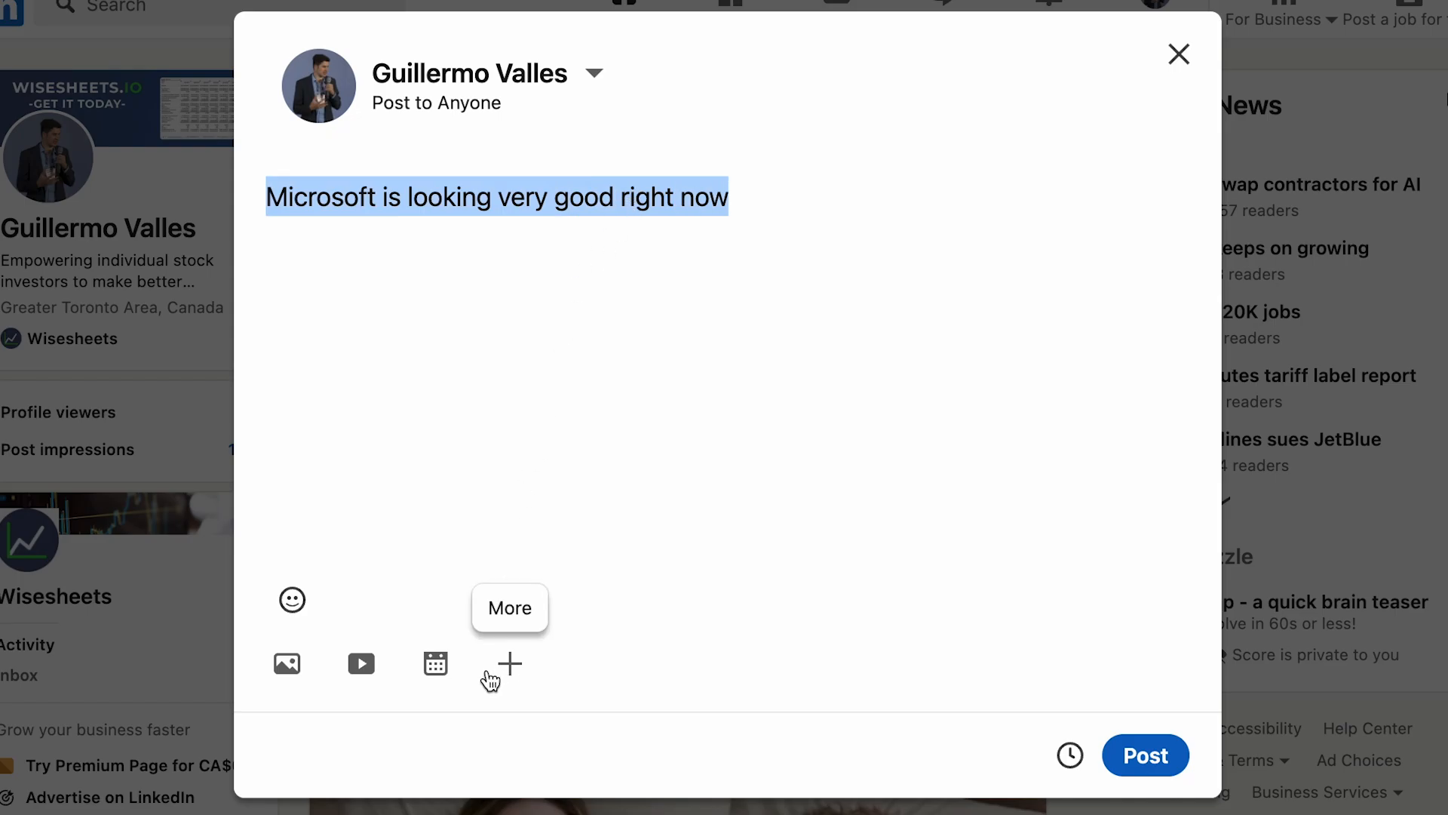
pyautogui.click(288, 667)
pyautogui.click(724, 527)
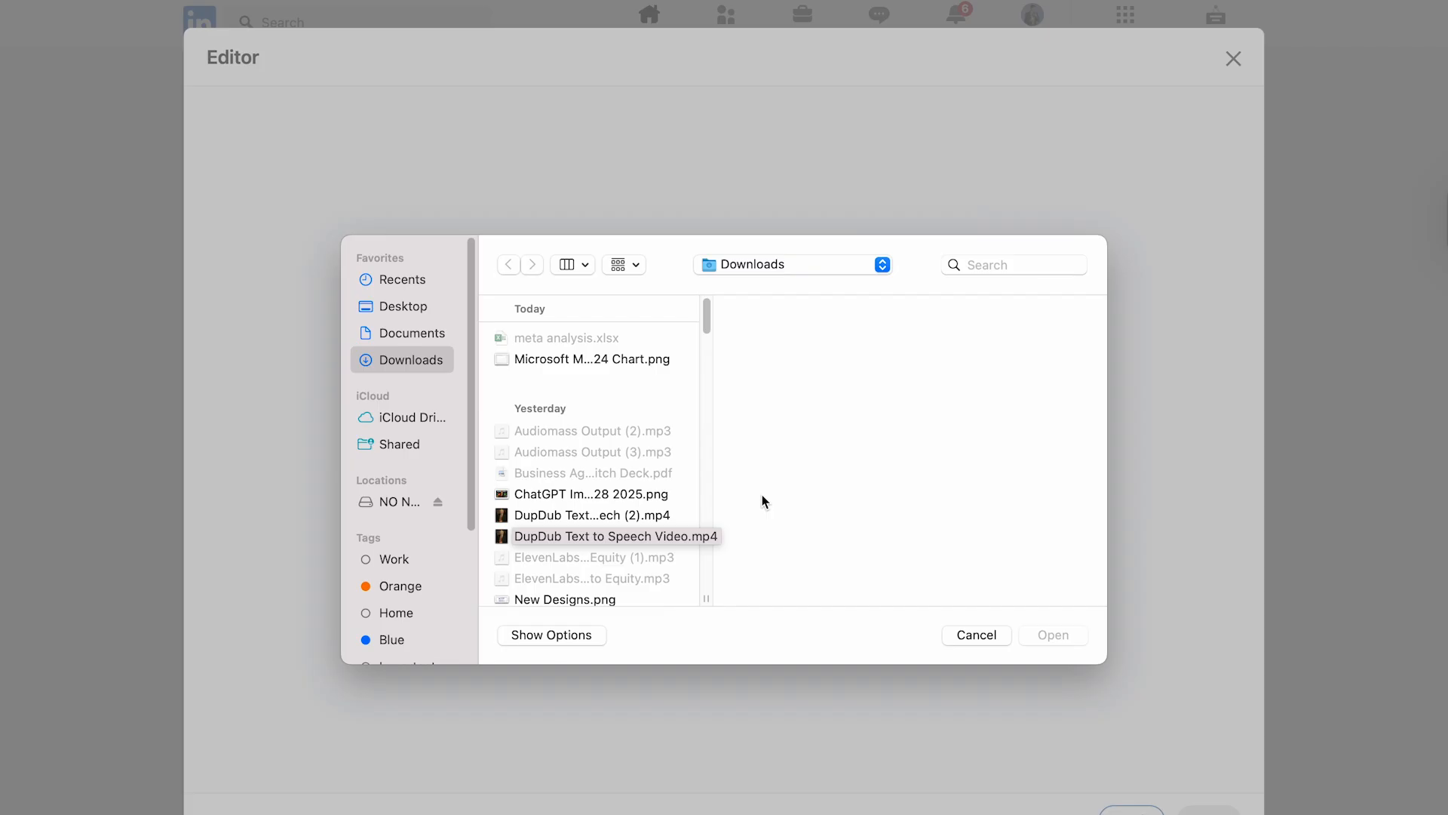
pyautogui.click(628, 363)
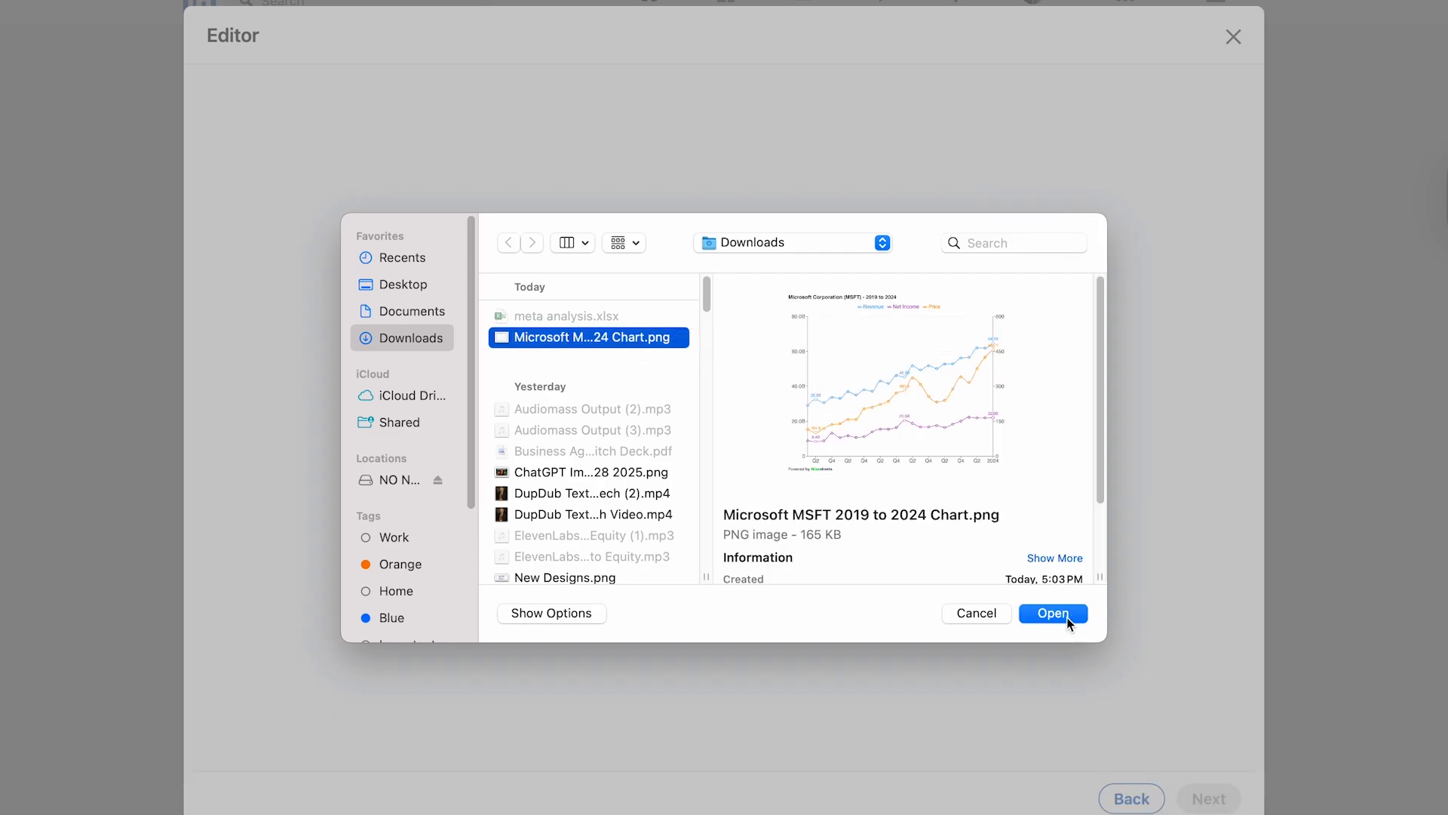
pyautogui.click(1066, 617)
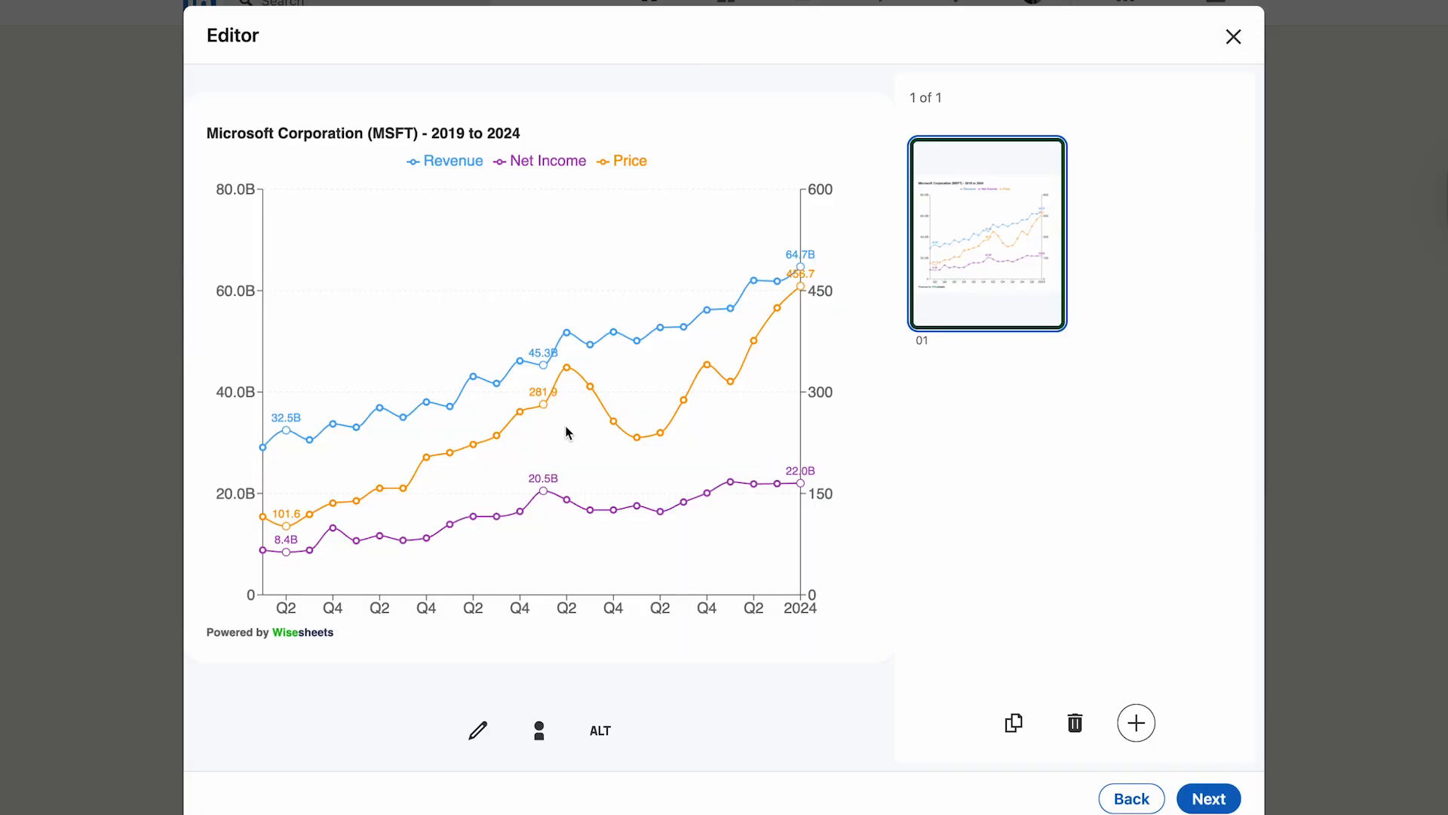
pyautogui.click(1199, 797)
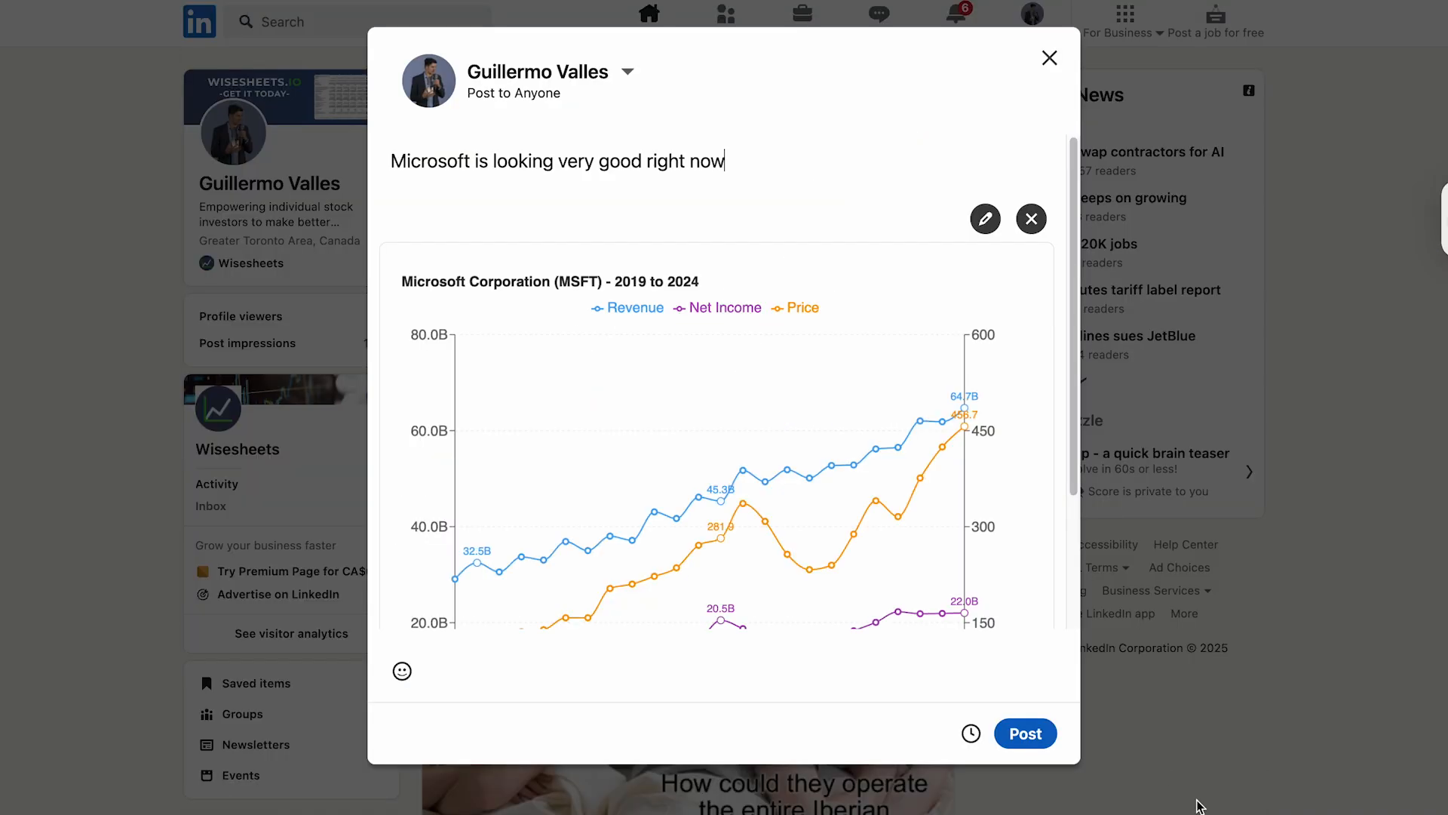
# Review the whole LinkedIn post draft with its text and attached chart image.
pyautogui.scroll(-2, 758, 403)
pyautogui.scroll(-1, 760, 404)
pyautogui.scroll(3, 779, 181)
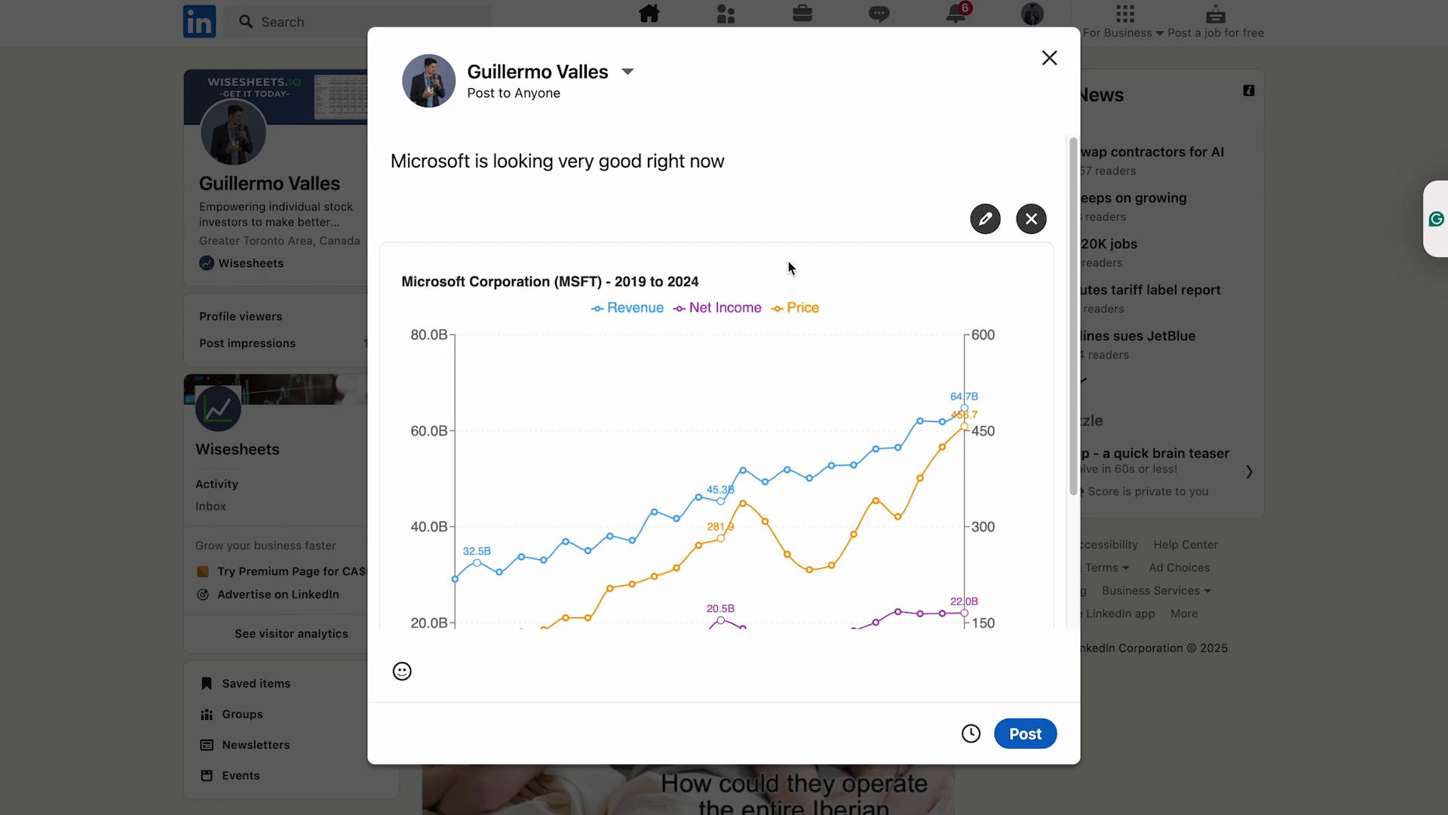
pyautogui.scroll(-3, 790, 273)
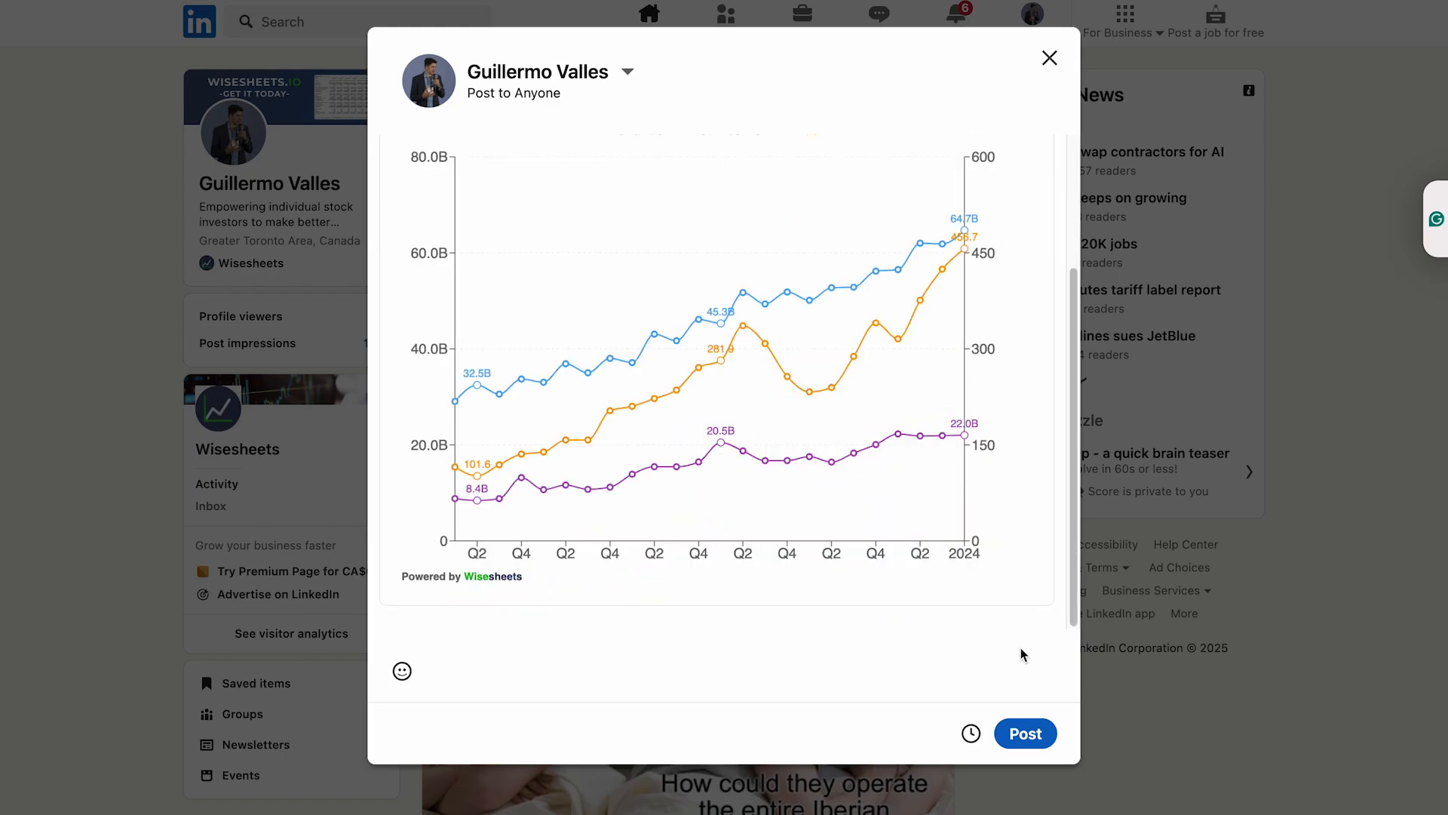
pyautogui.scroll(3, 688, 404)
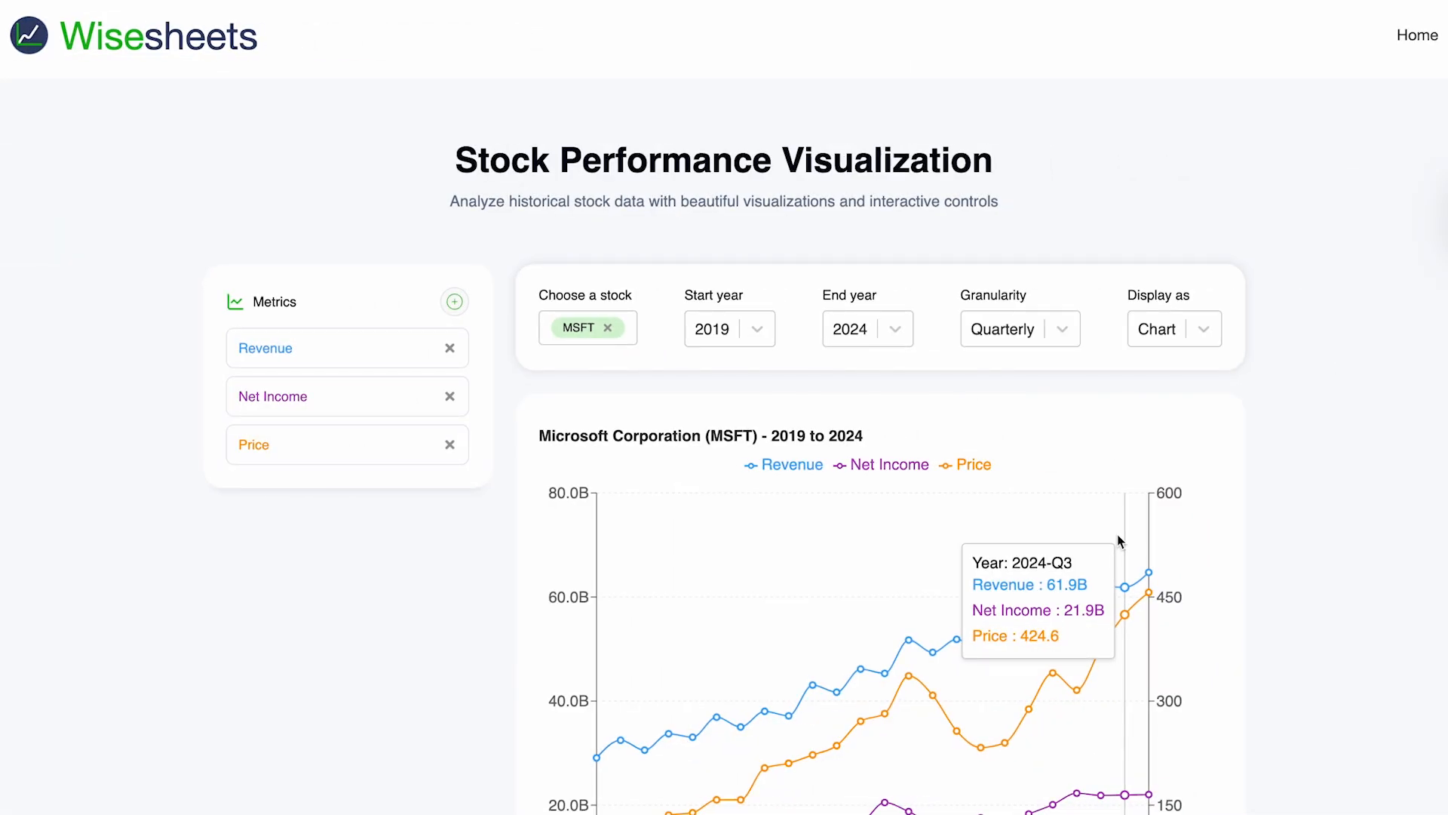
# Switch back to the Wisesheets page and examine the Revenue, Net Income and Price values at several quarters on the chart.
pyautogui.scroll(-3, 1173, 445)
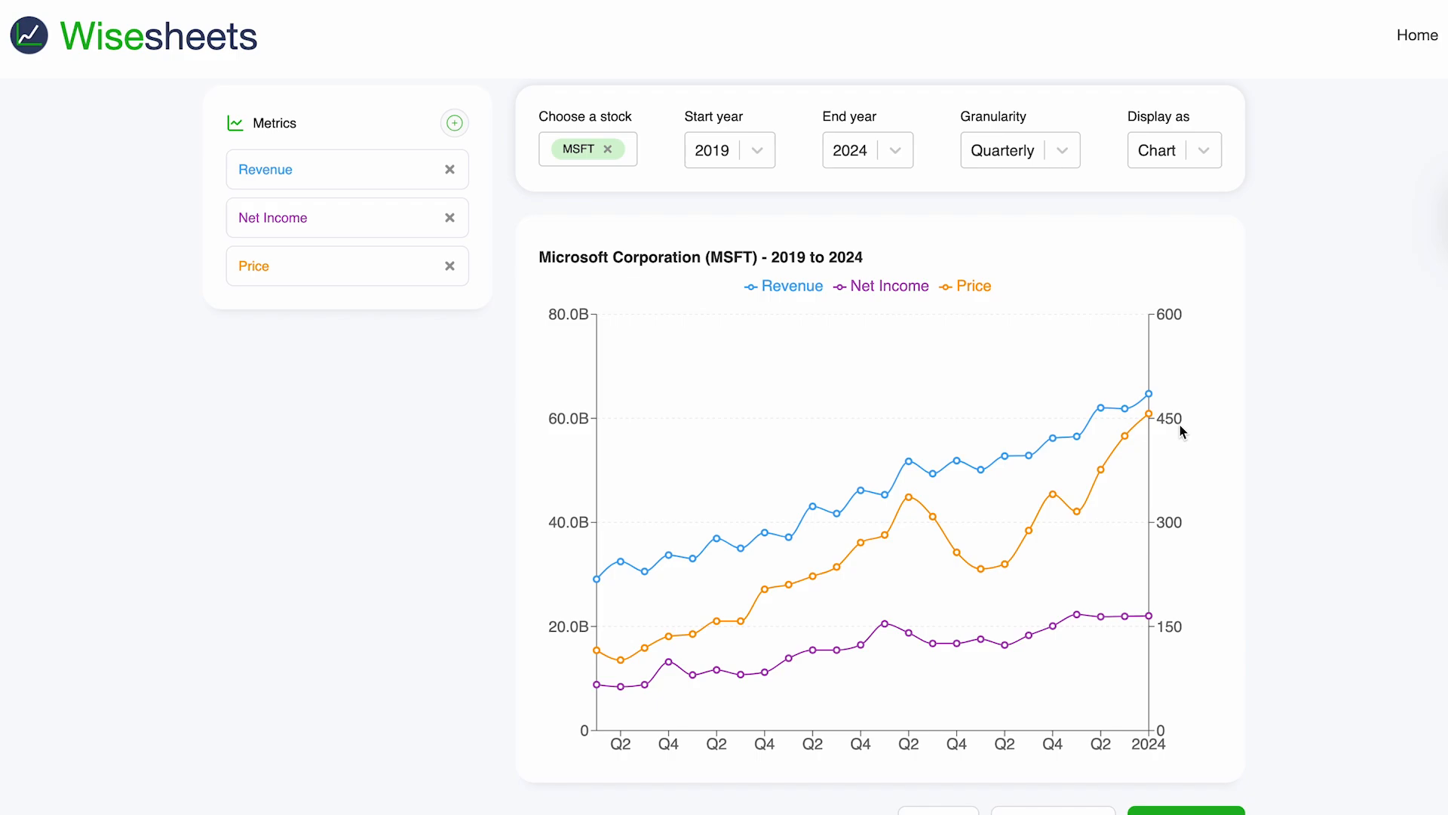
pyautogui.scroll(1, 1180, 431)
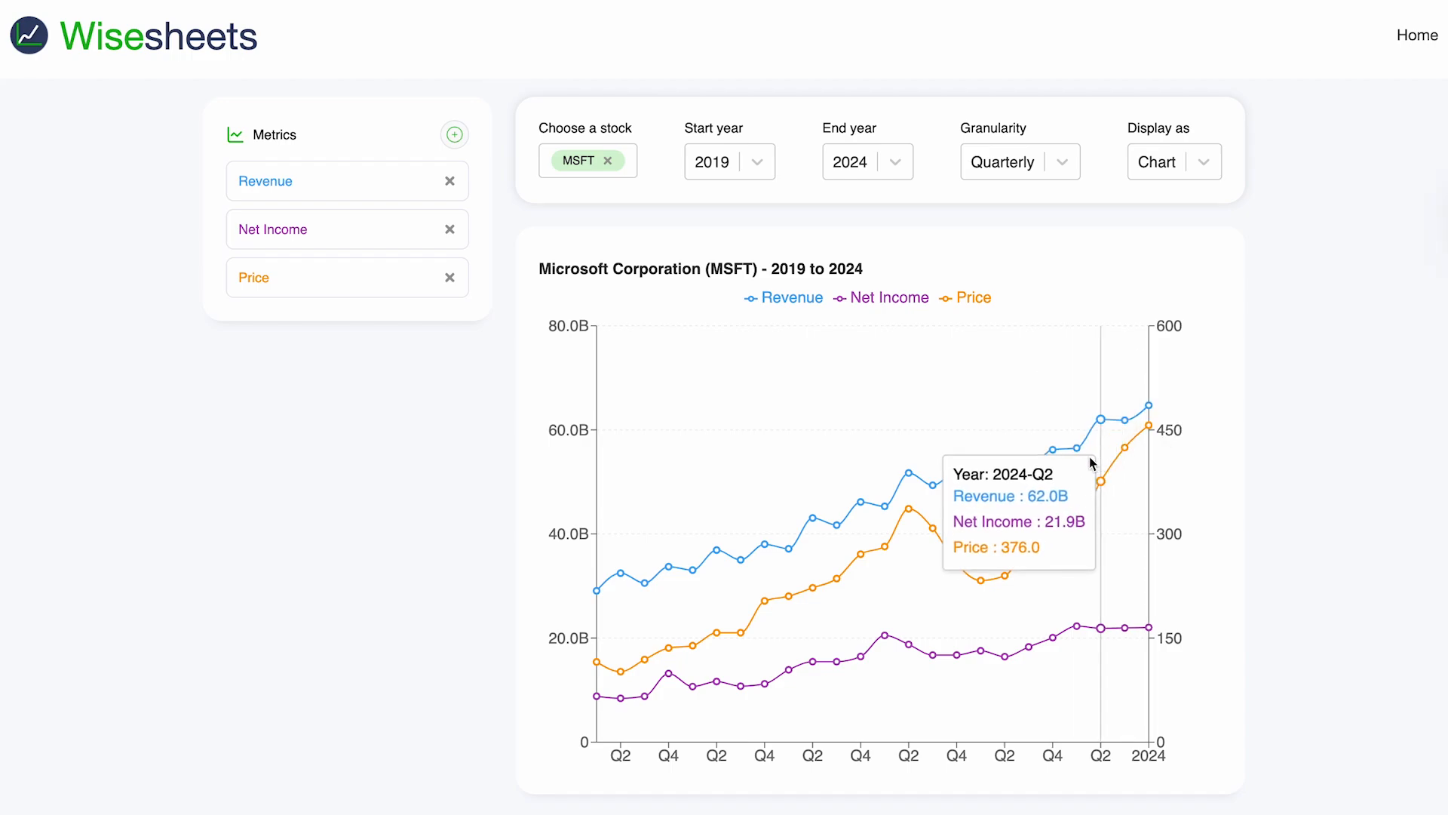
pyautogui.moveTo(956, 486)
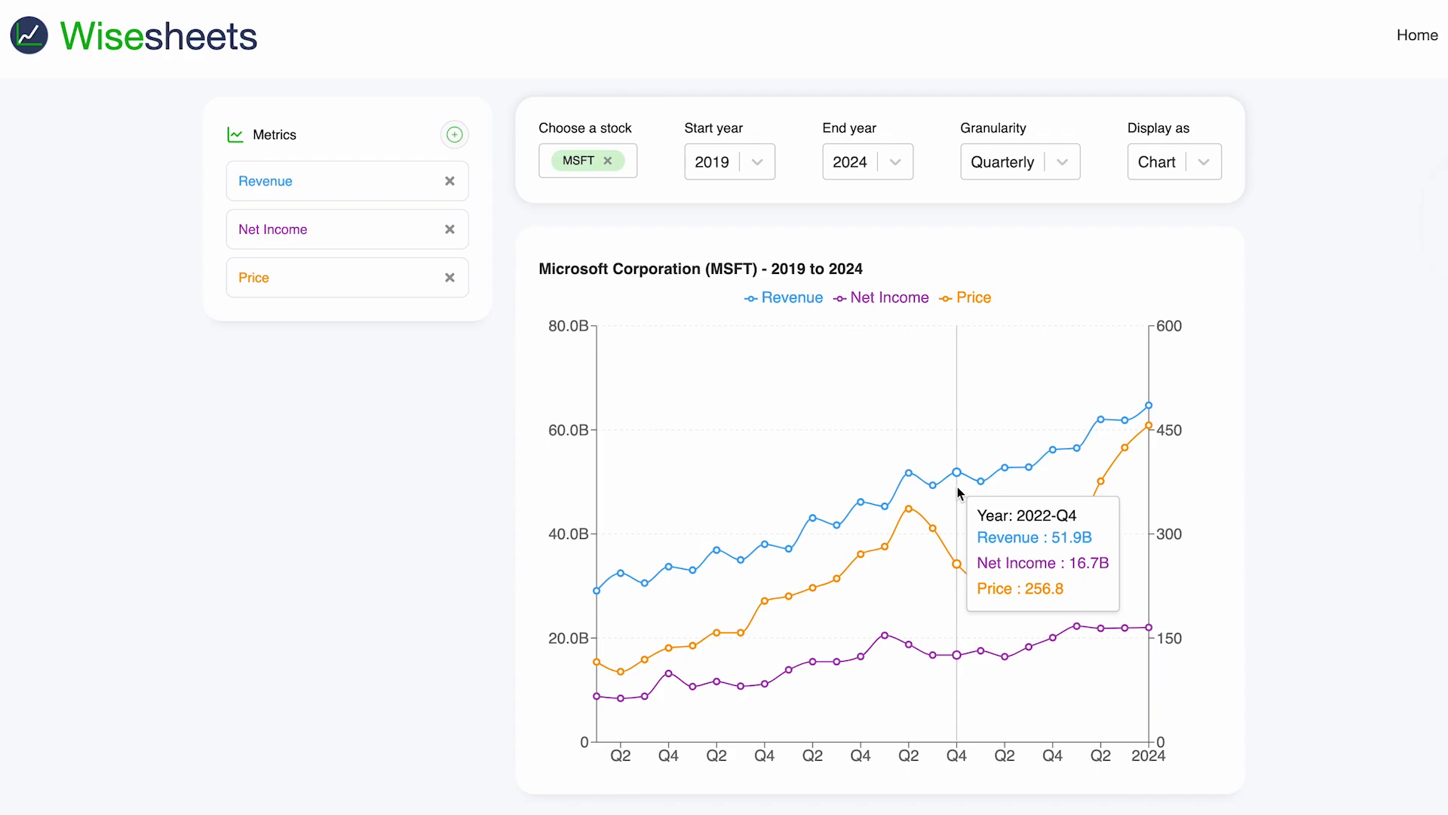
pyautogui.moveTo(847, 508)
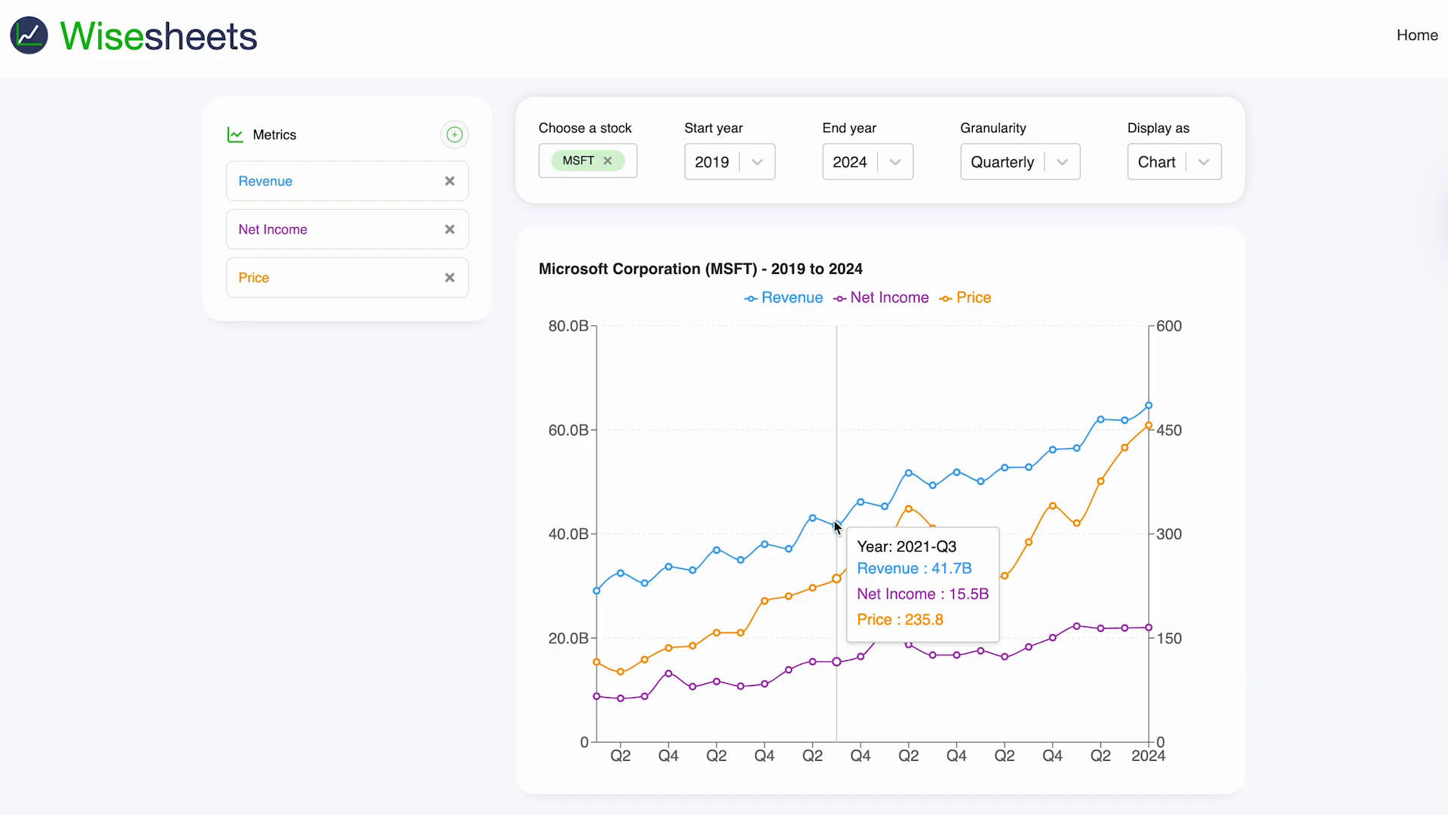
pyautogui.moveTo(766, 556)
pyautogui.moveTo(720, 554)
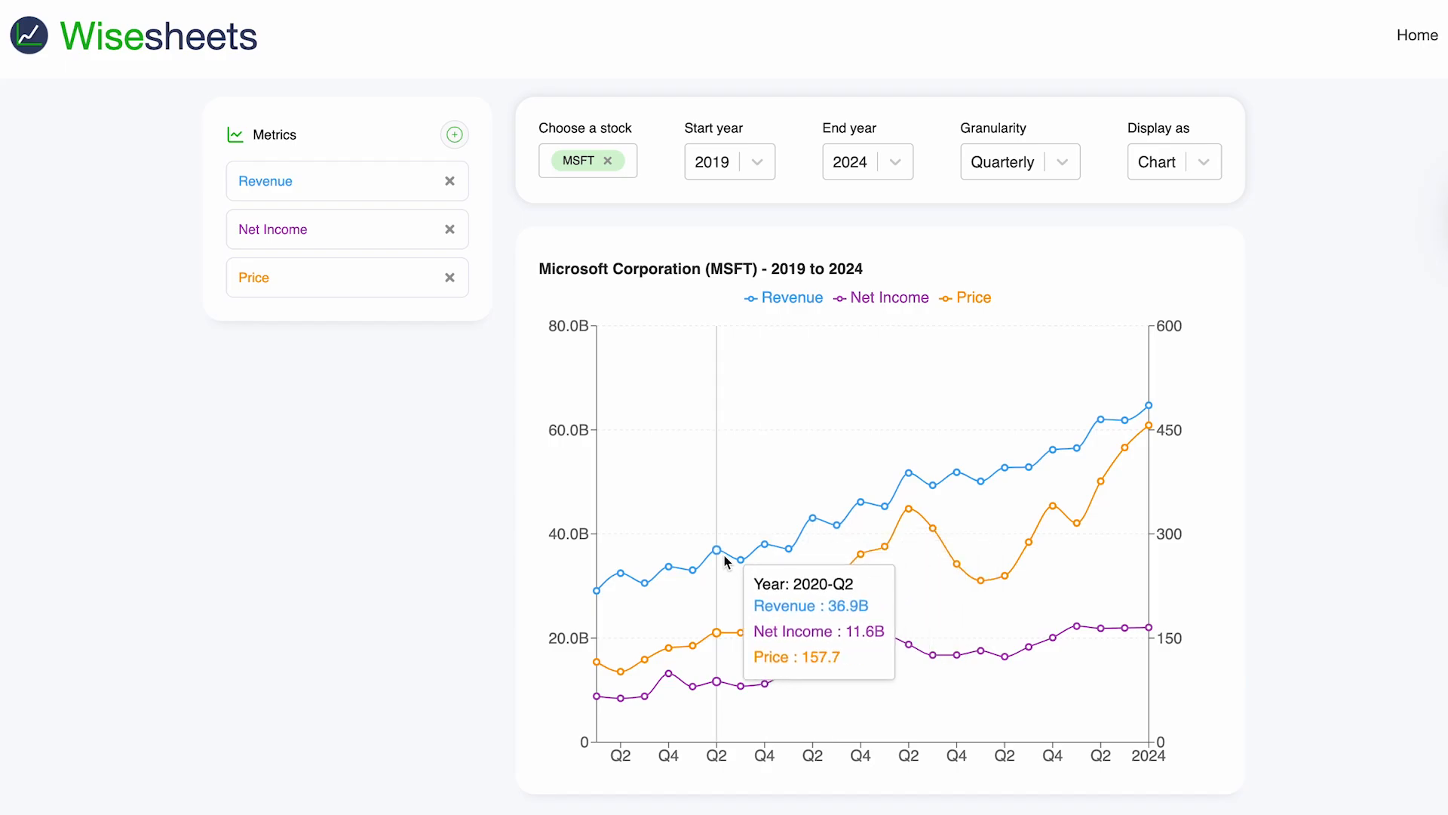